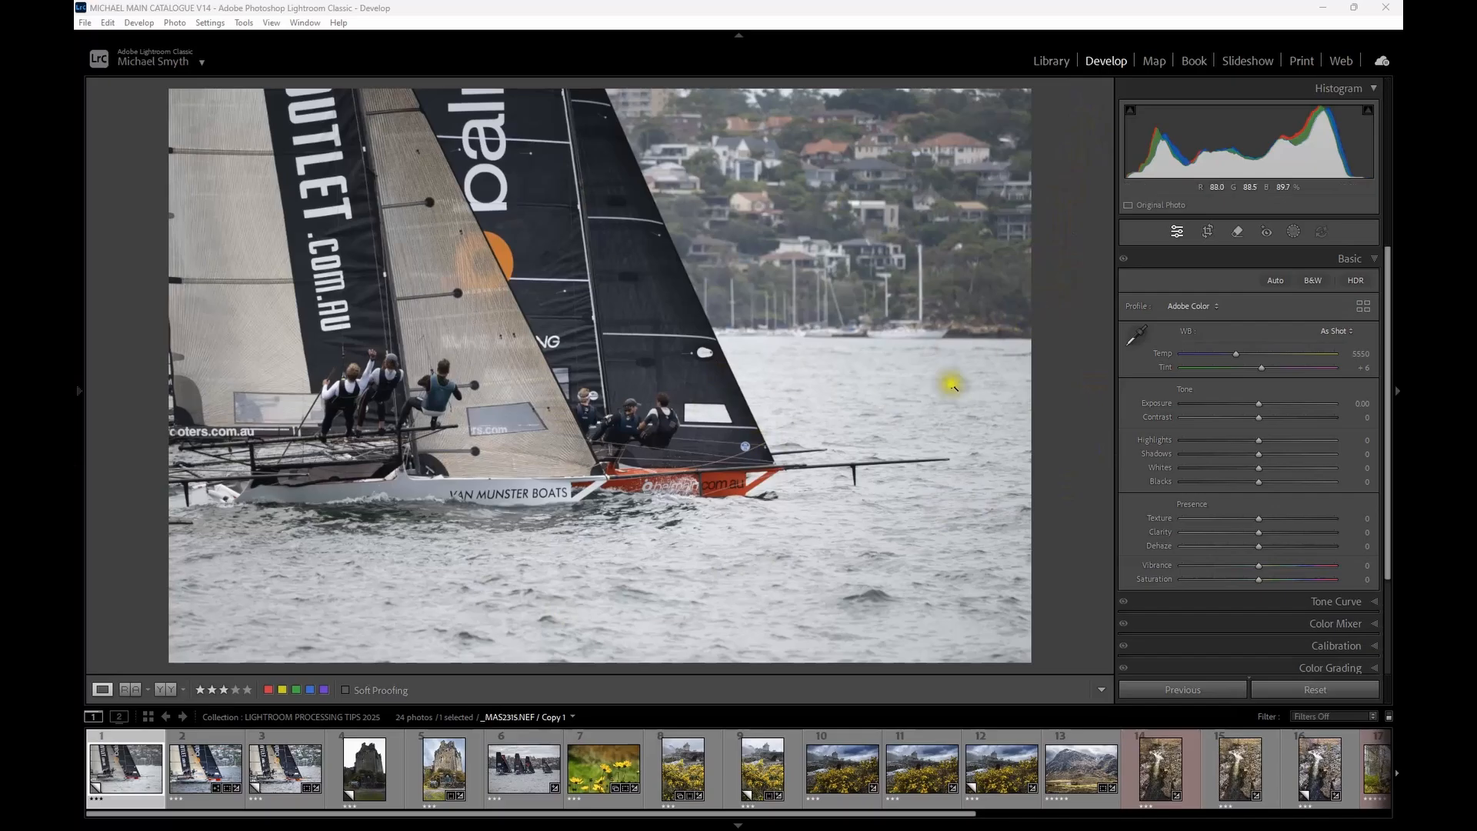
Compare White and Black background colors around the photo a couple of times, returning the background to Dark Gray each time.
right_click(1073, 331)
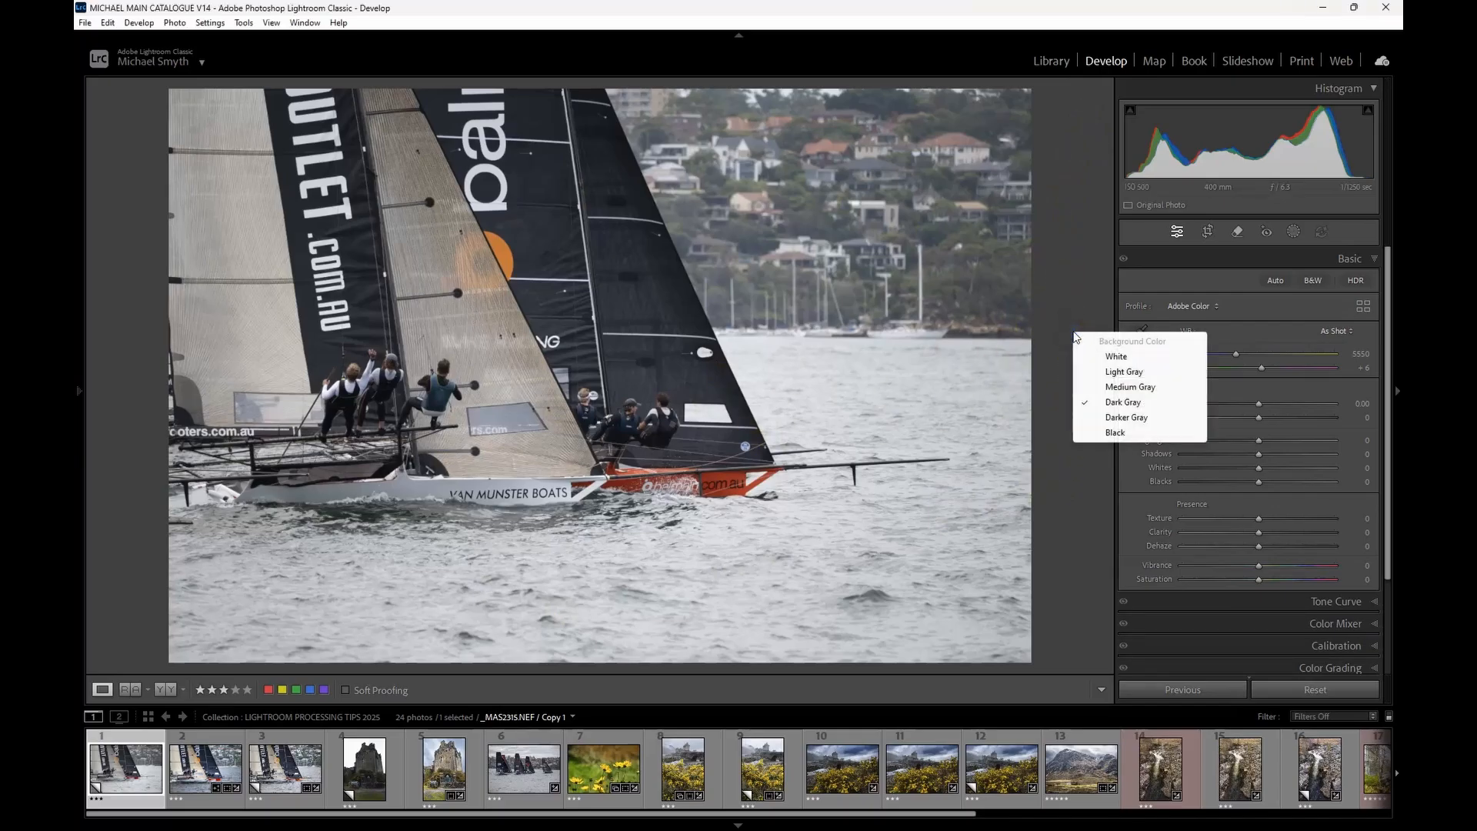
left_click(1115, 356)
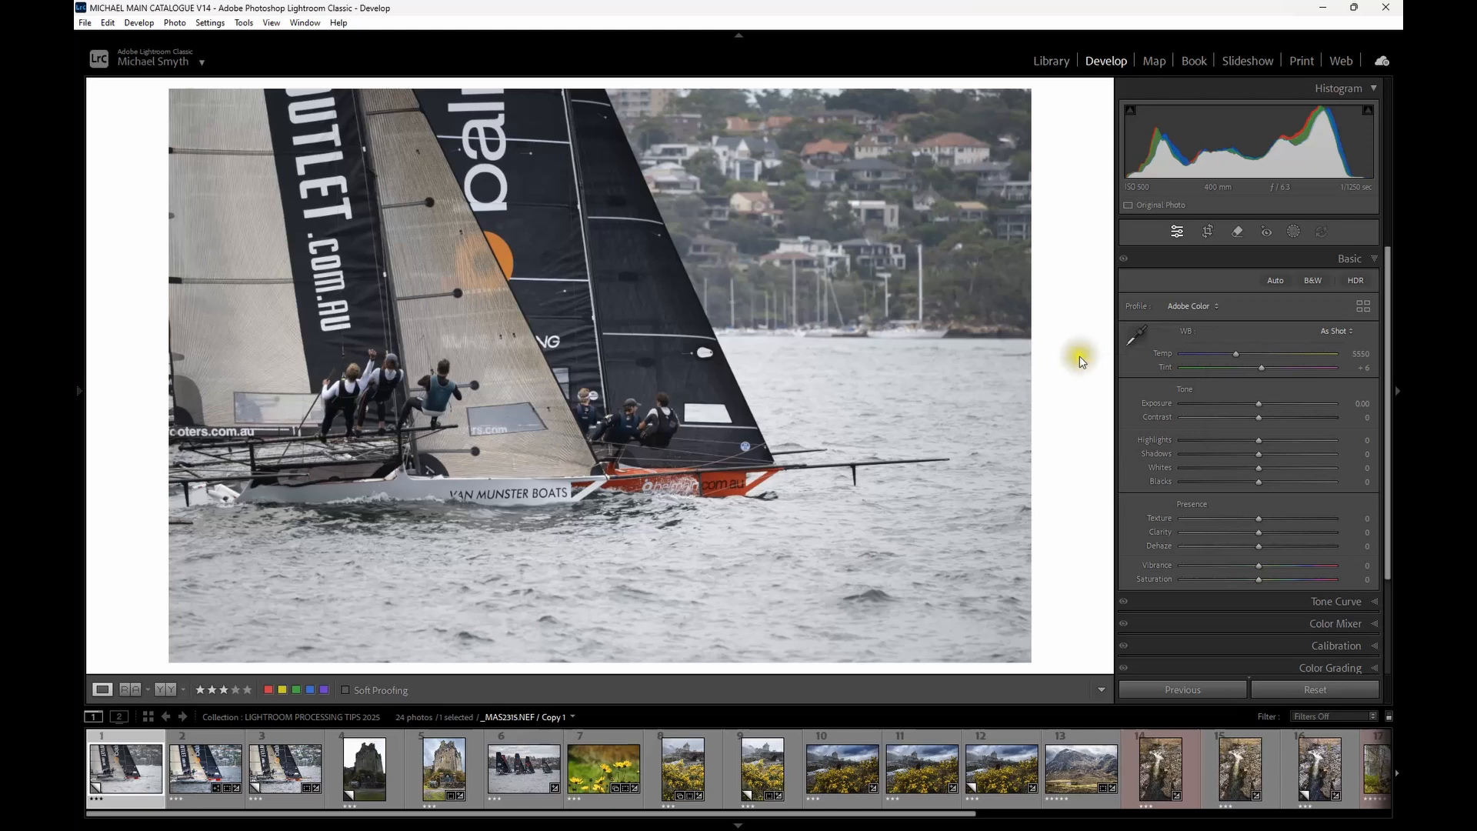
right_click(1078, 354)
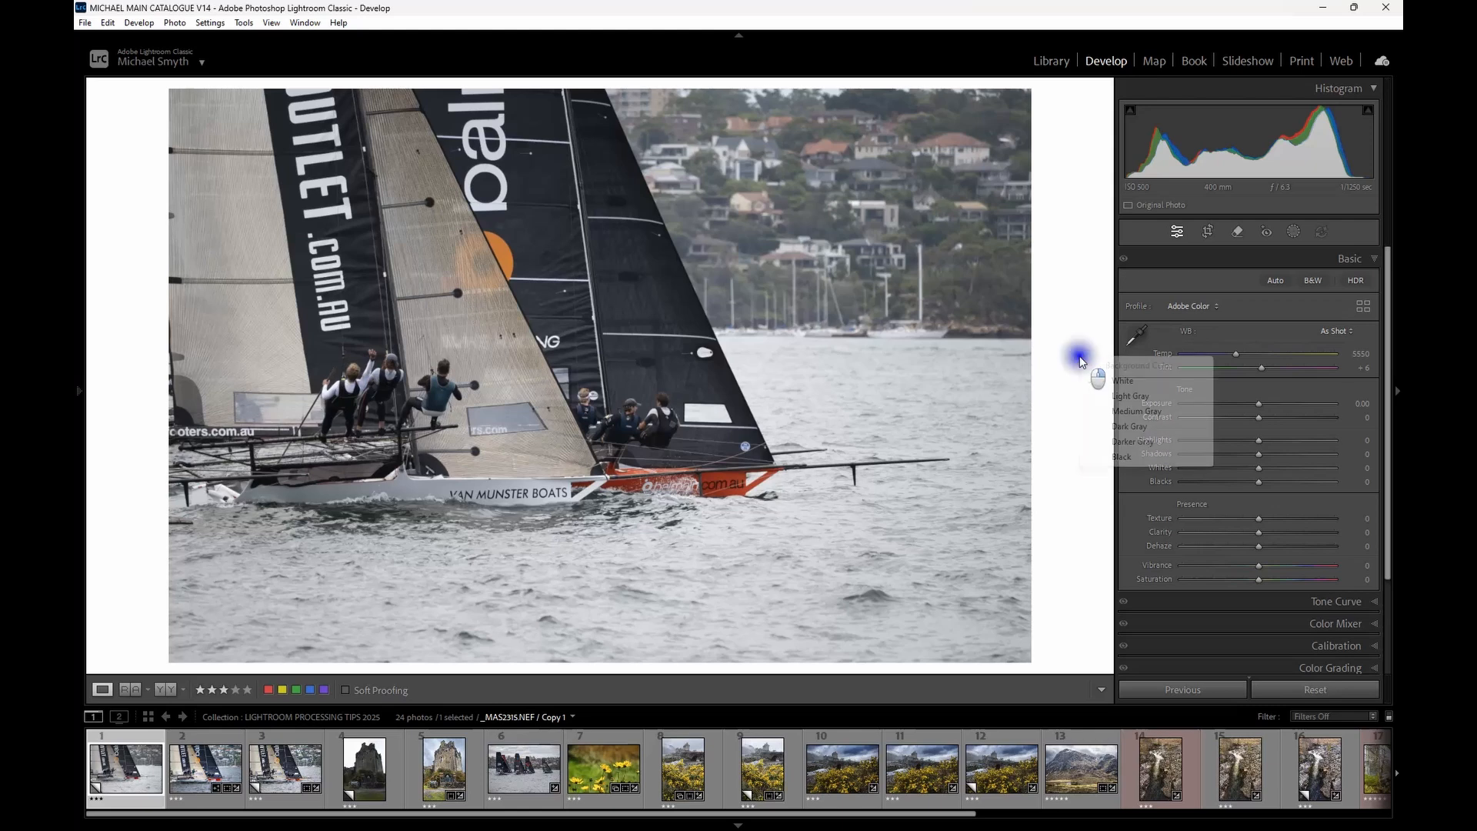
left_click(1093, 458)
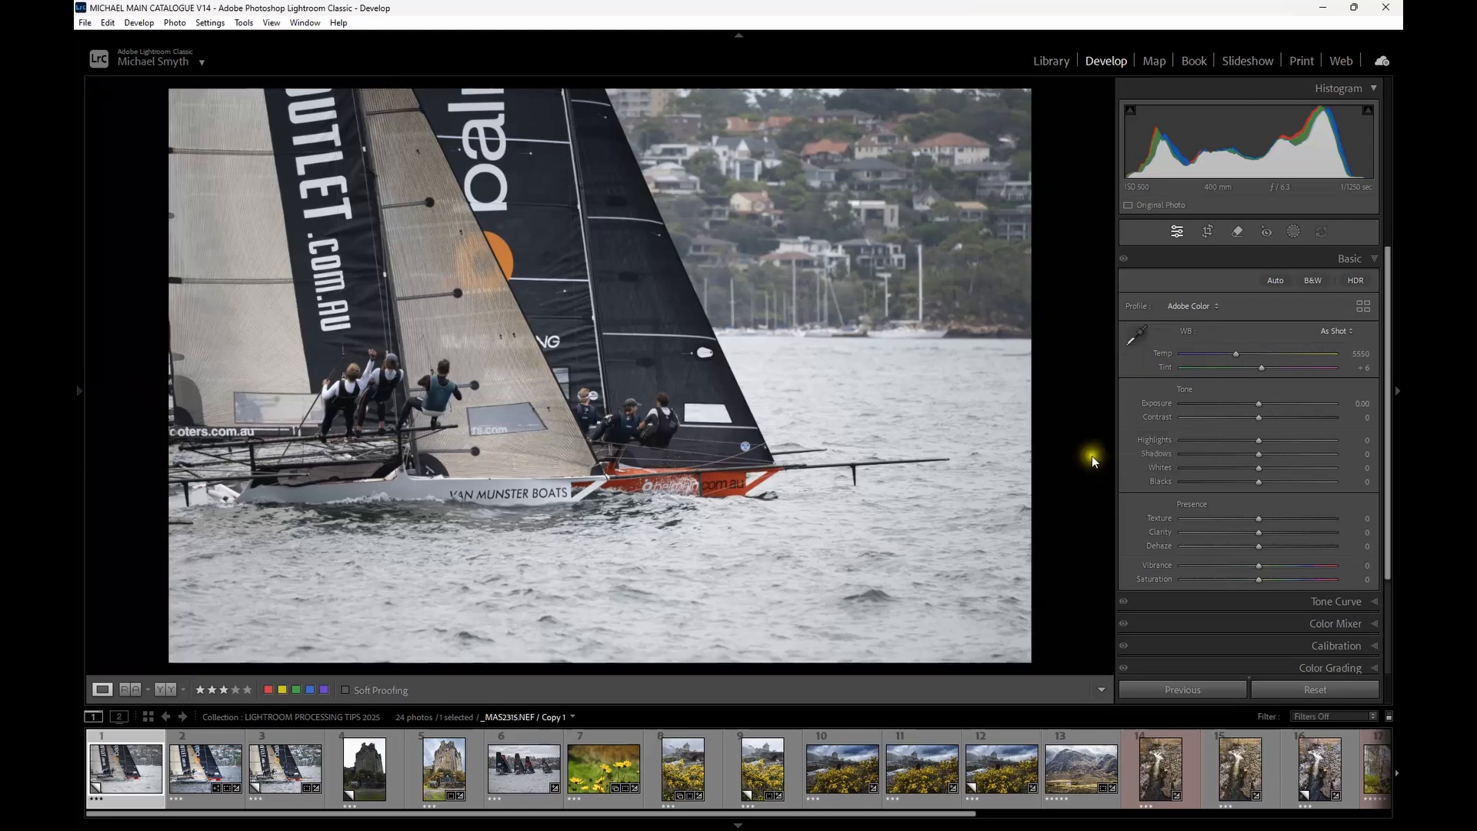
right_click(1080, 431)
left_click(1110, 500)
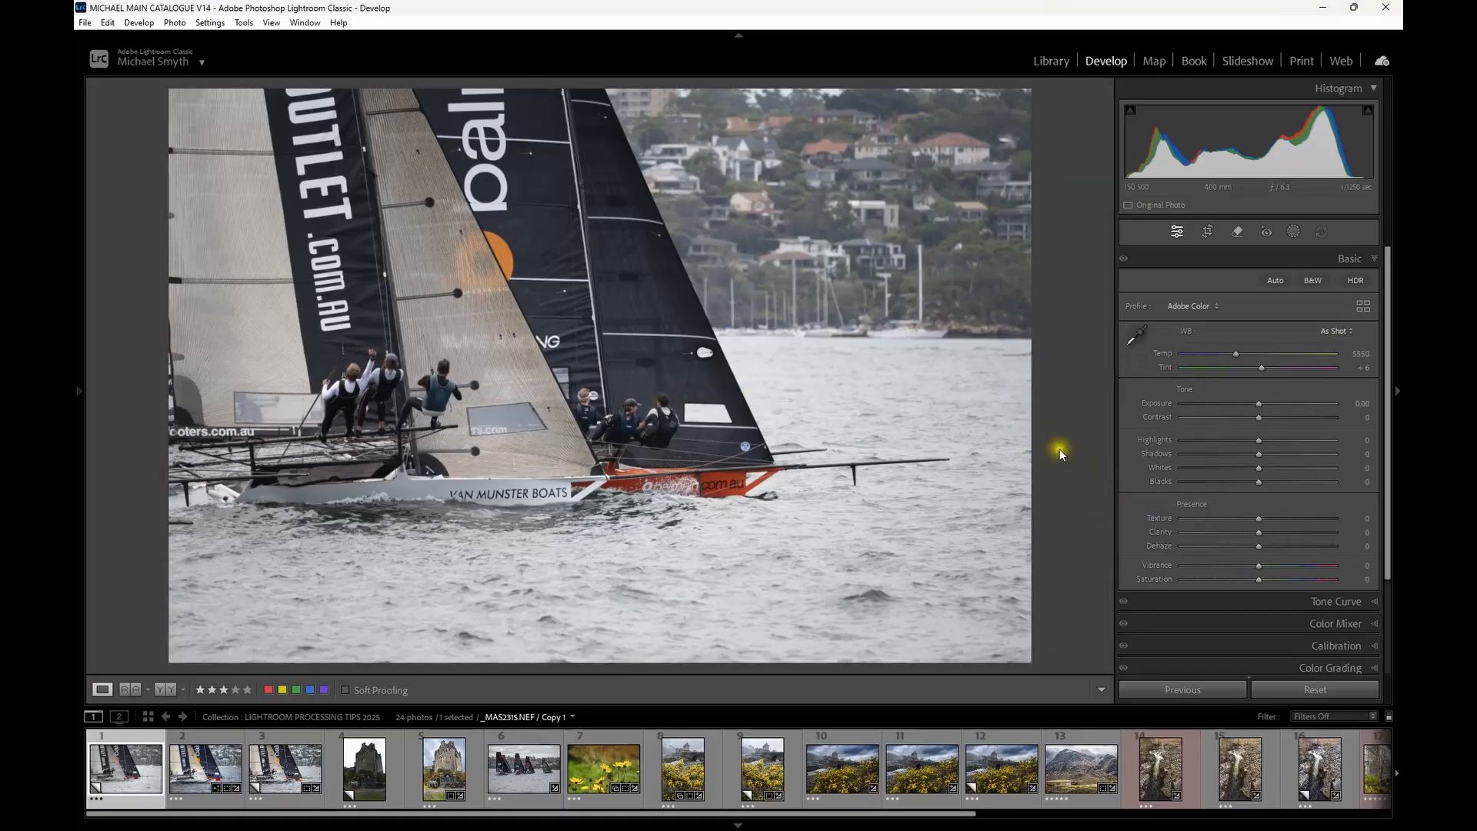
right_click(1060, 449)
left_click(1073, 431)
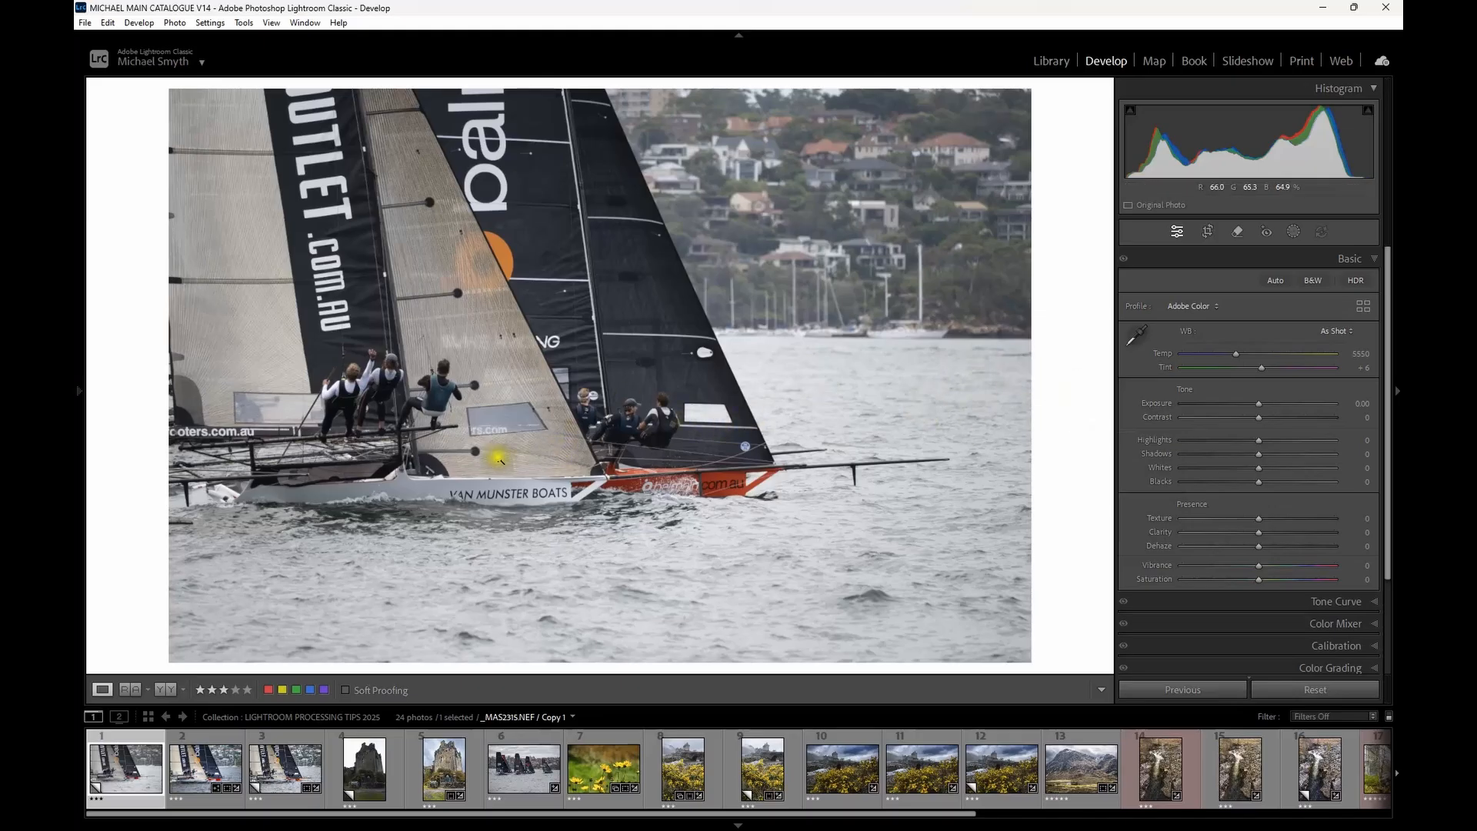
right_click(1063, 427)
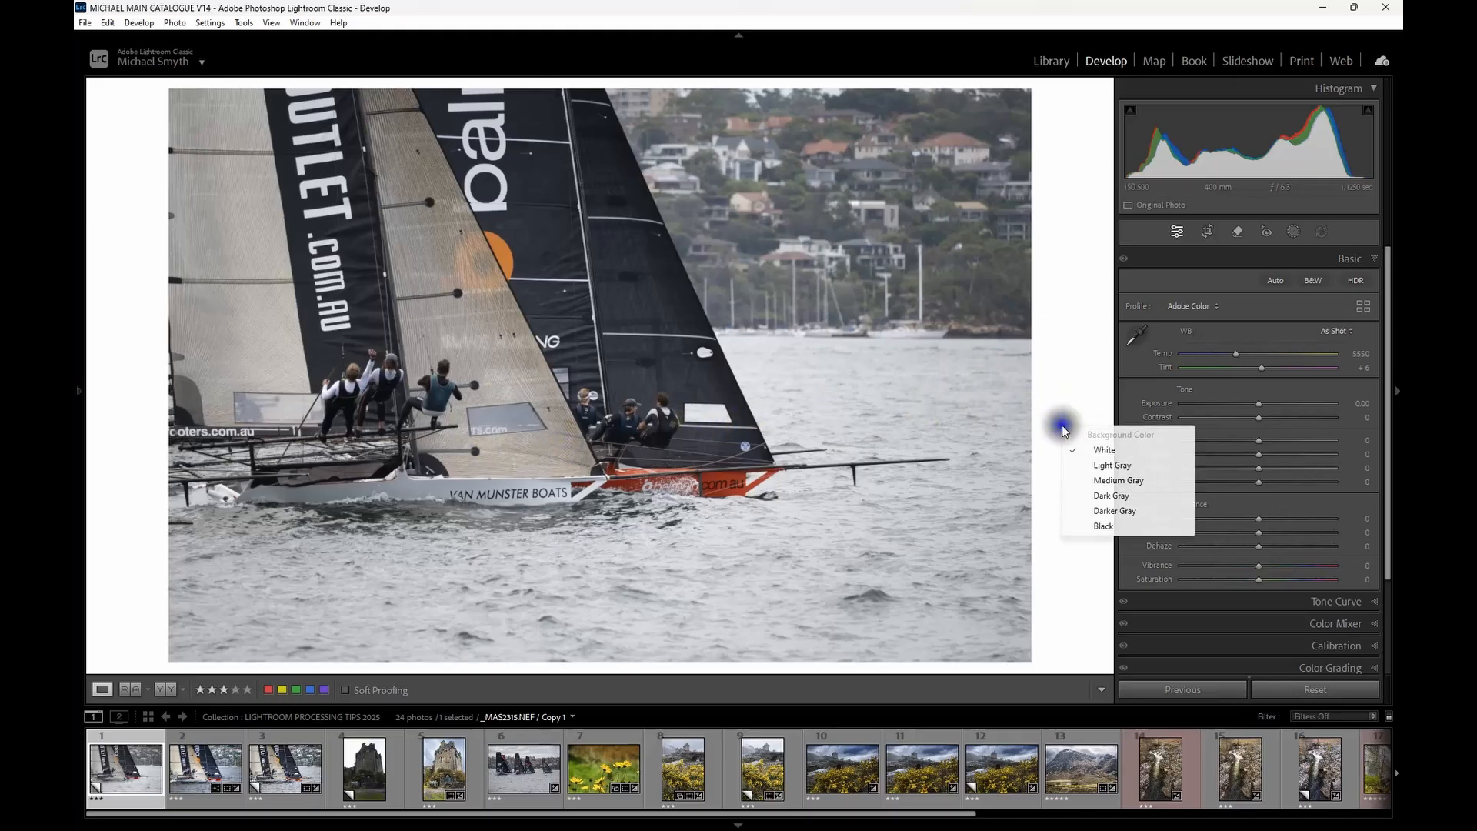
left_click(1103, 527)
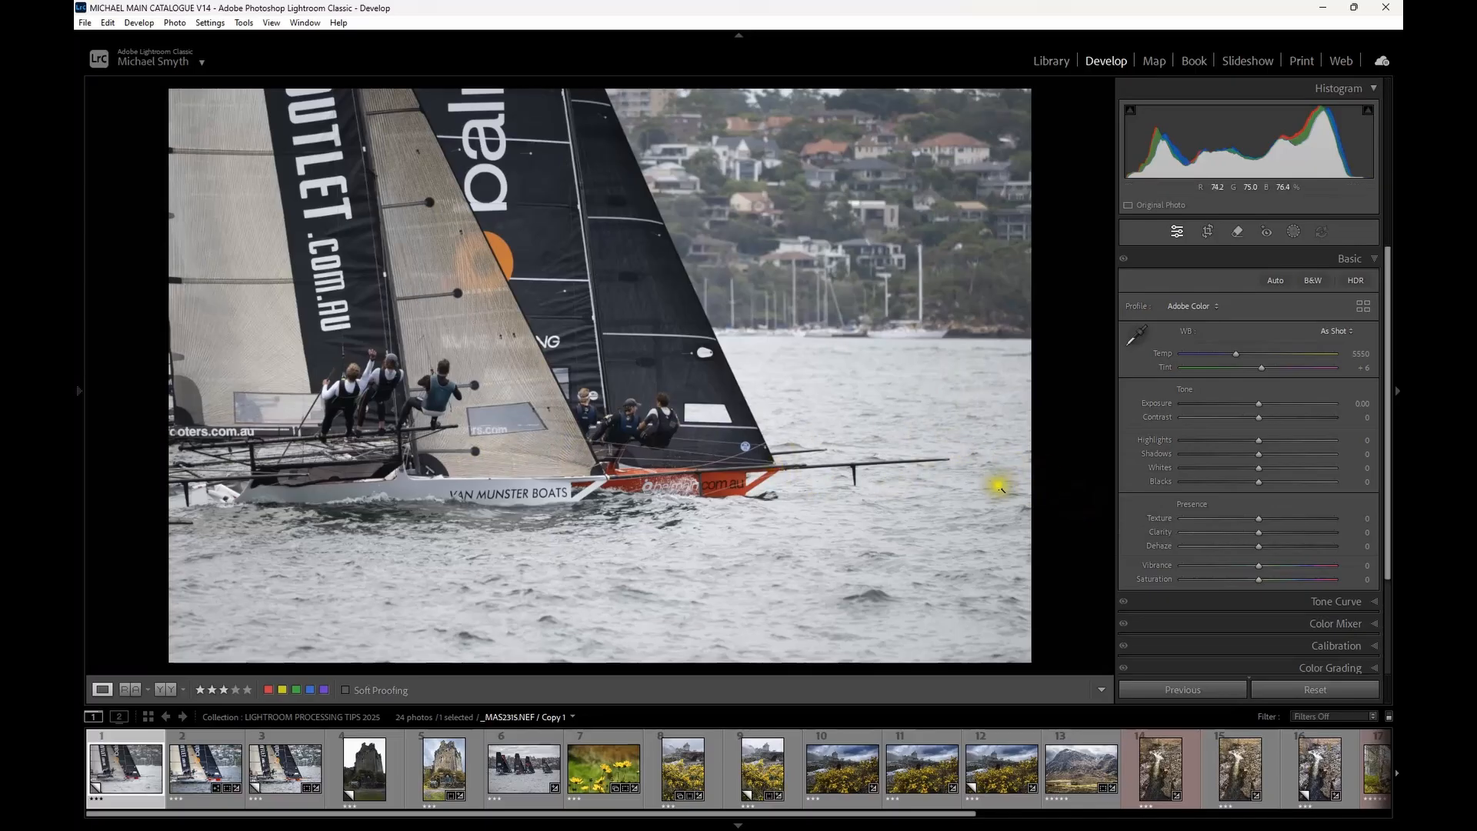
right_click(1054, 443)
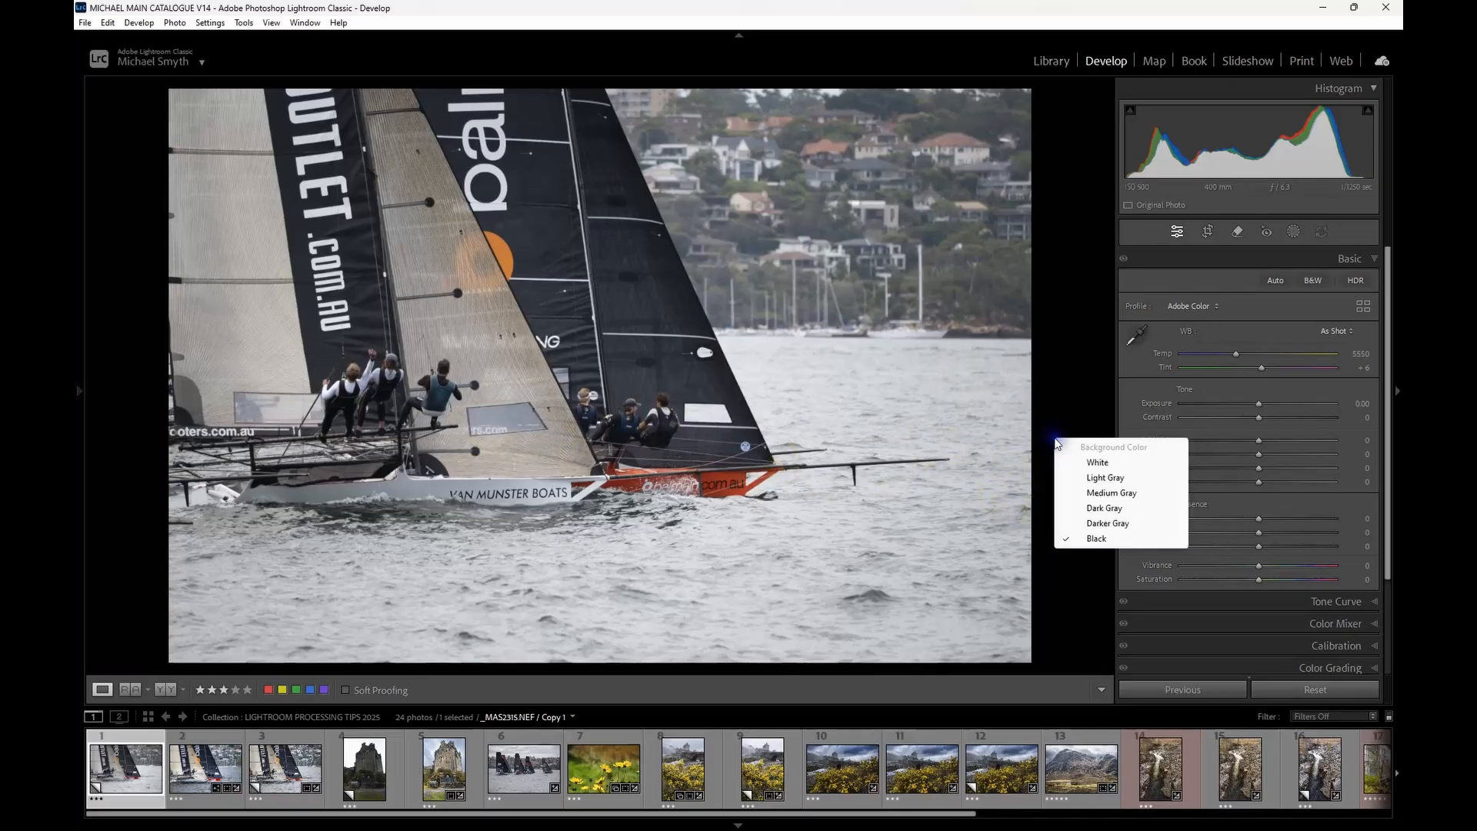
left_click(1074, 509)
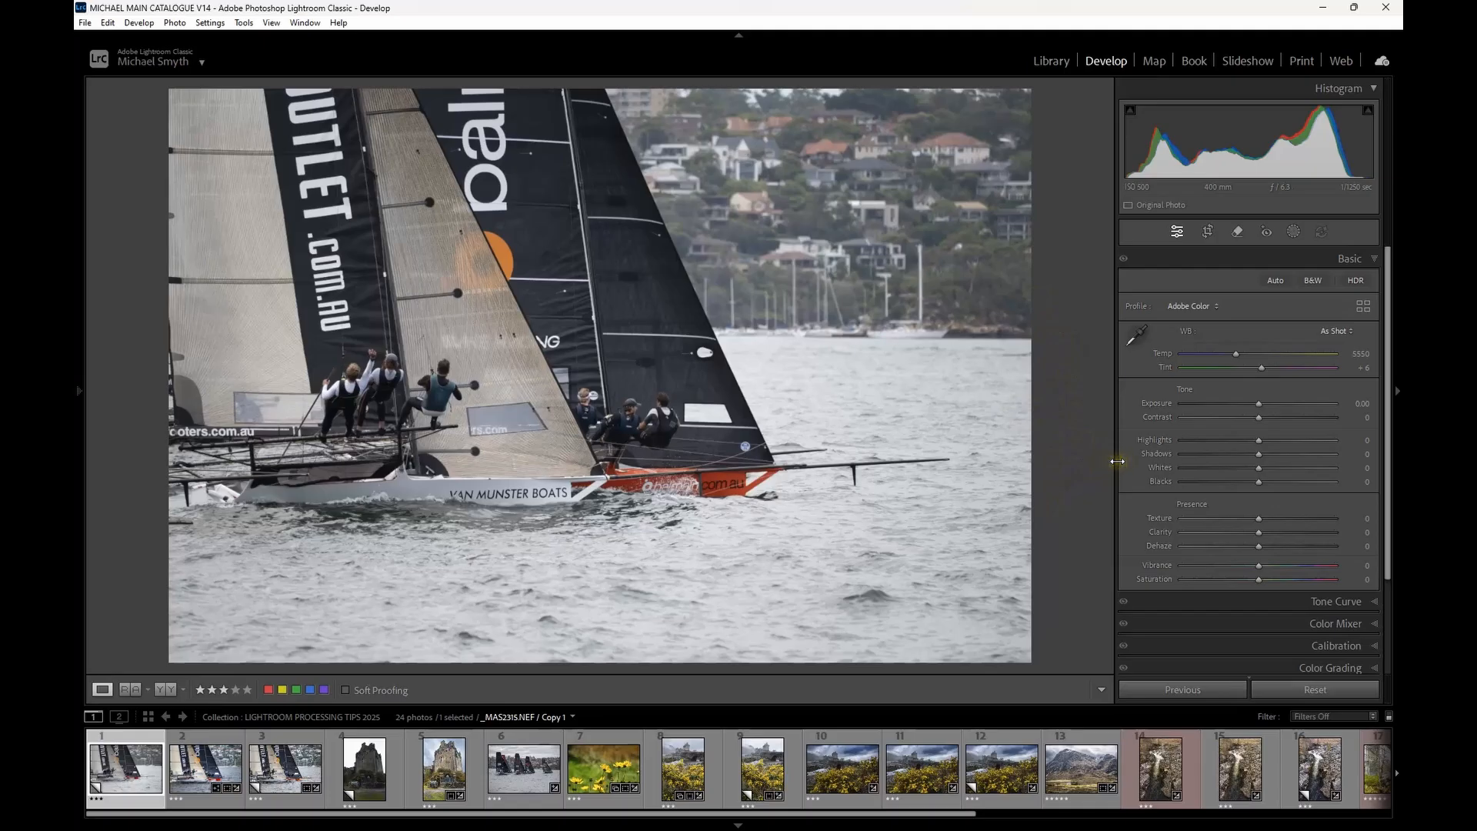
Narrow the develop adjustments column and restore its width, and briefly show the hidden Presets and History column.
left_click_drag(1116, 460, 1350, 440)
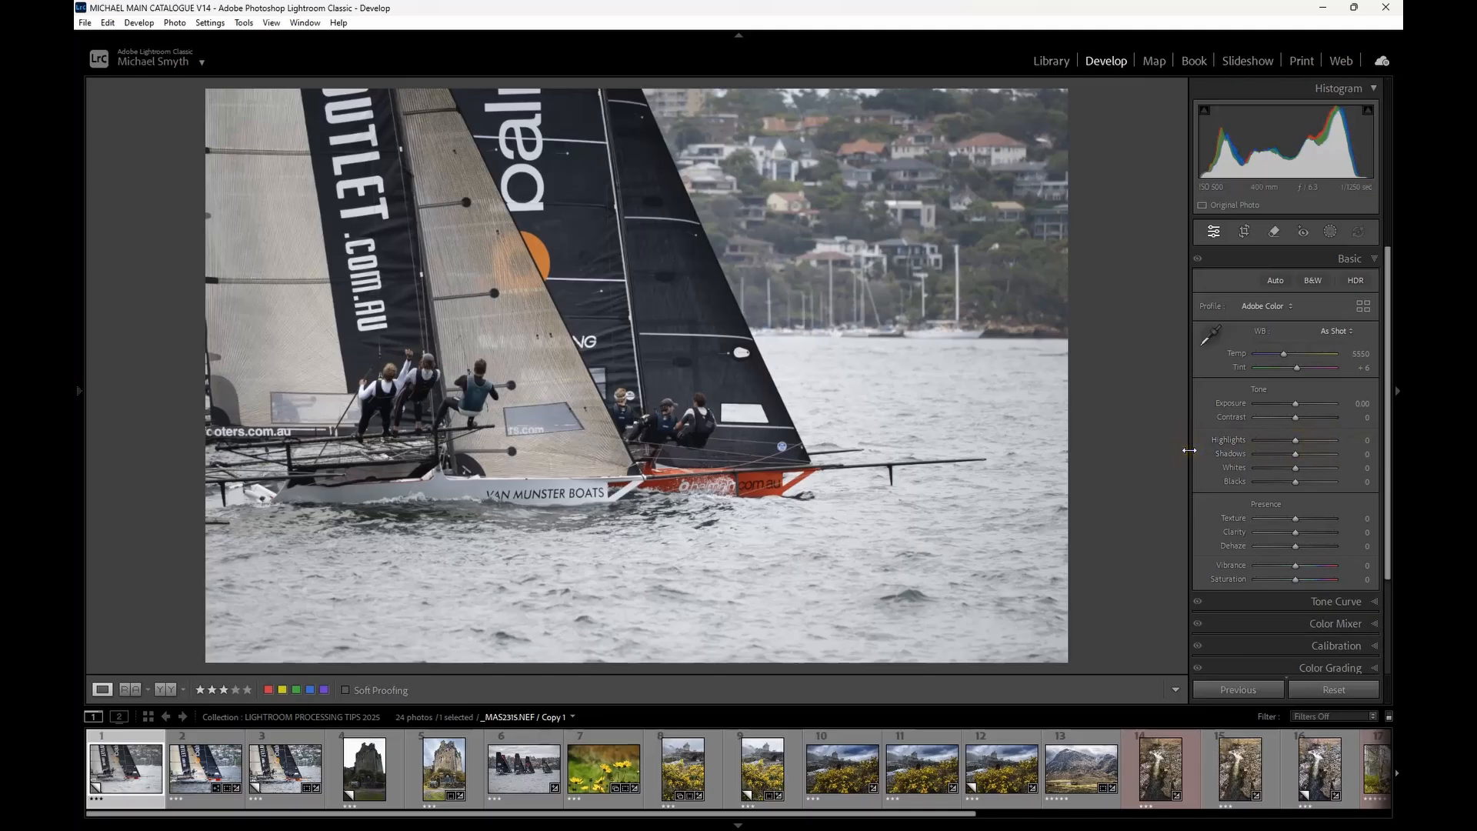
left_click_drag(1187, 450, 1016, 452)
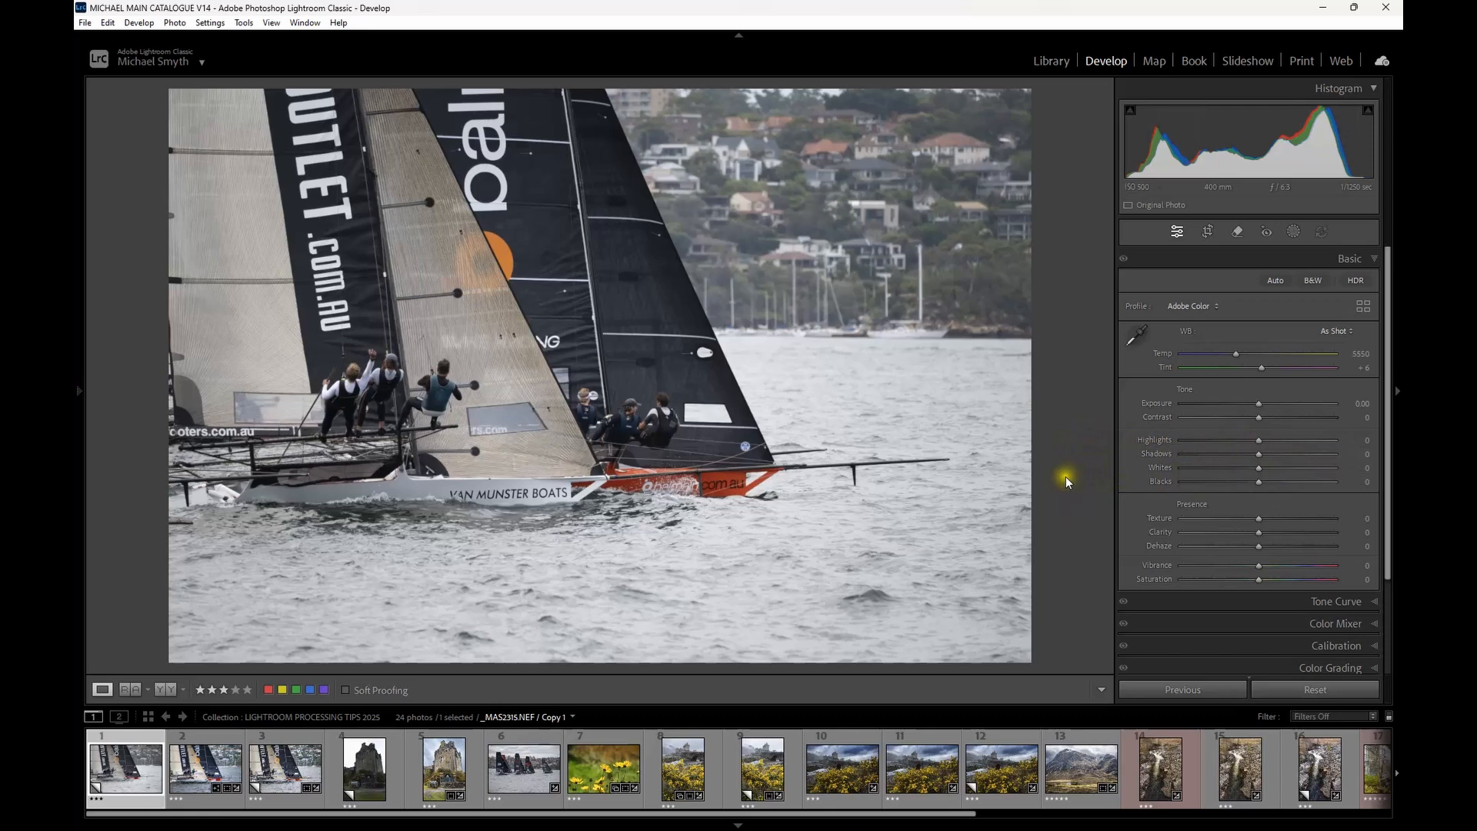
left_click(82, 390)
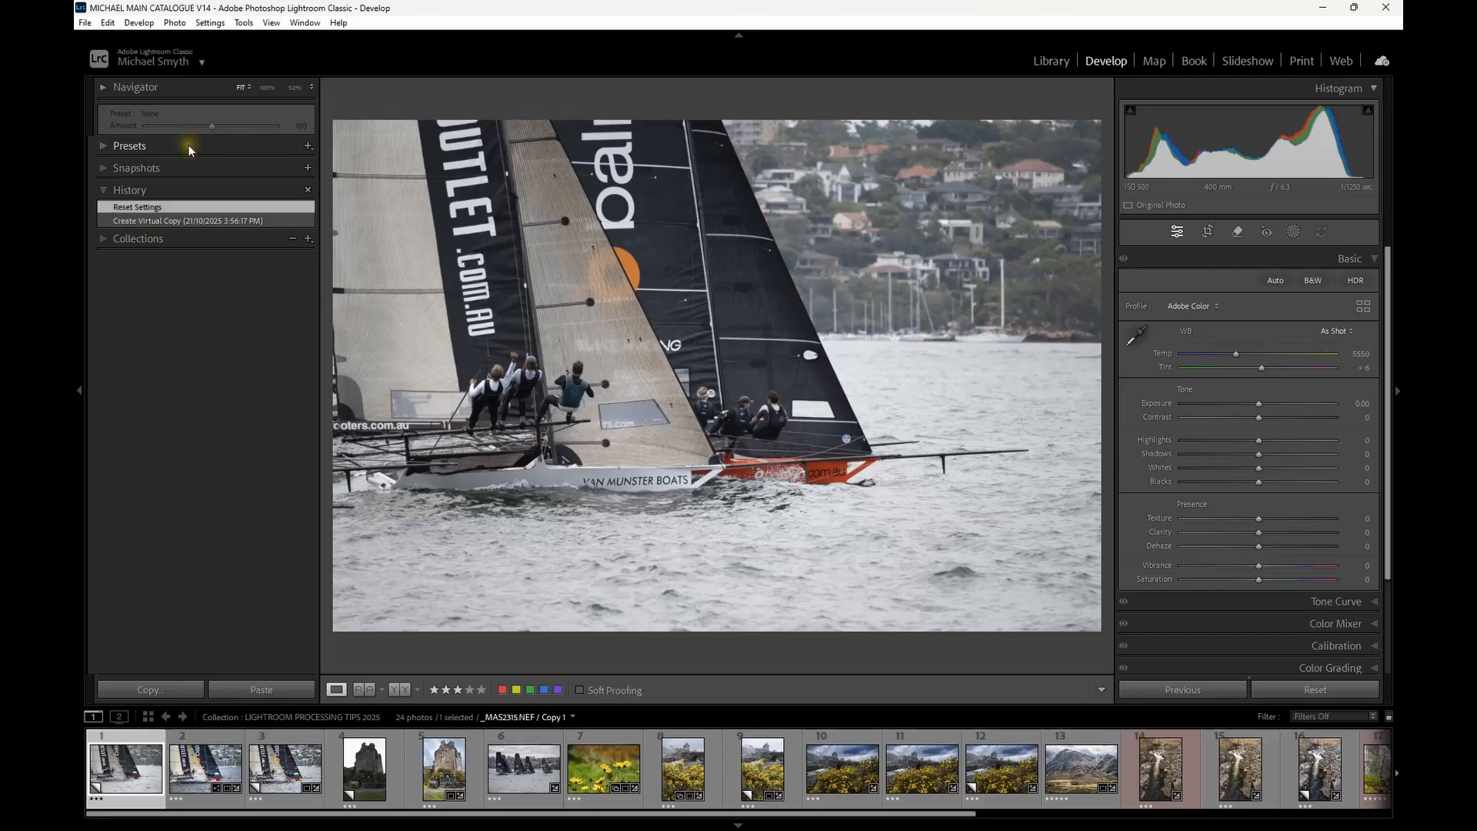
left_click(182, 220)
left_click(80, 391)
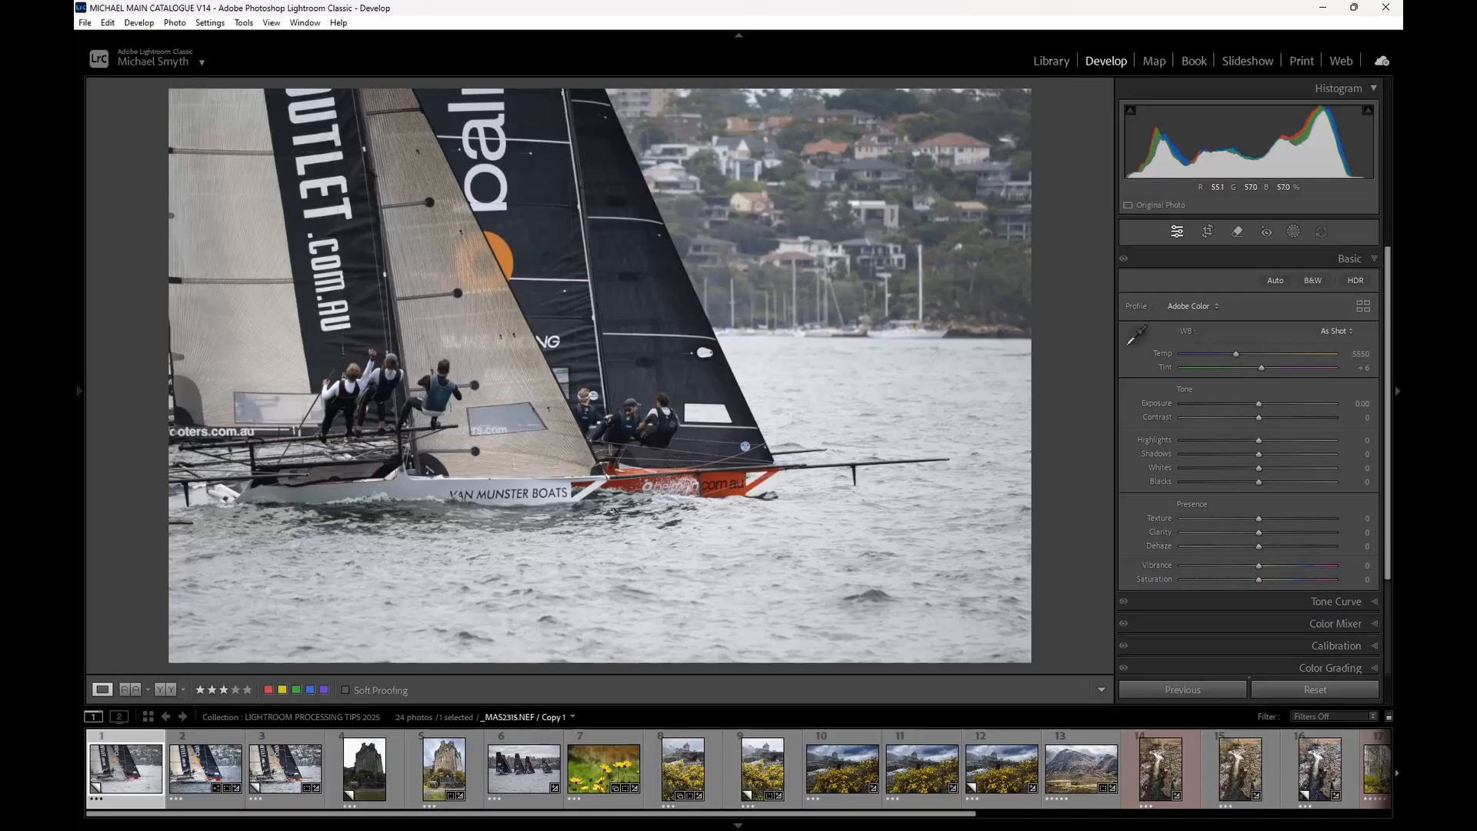
key("alt+Tab")
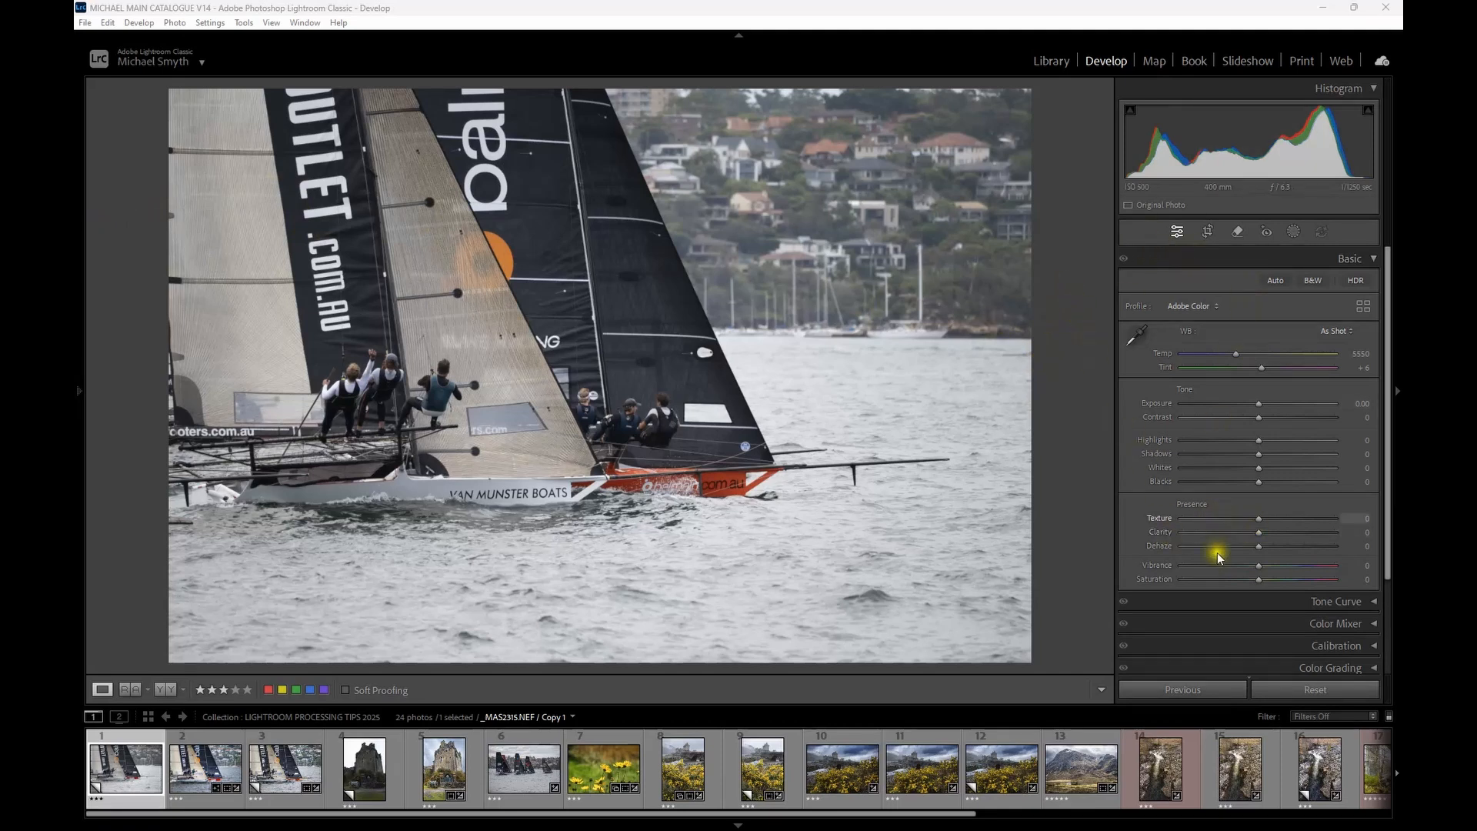
Expand the Tone Curve, Color Mixer and Calibration sections and look through the long list of develop adjustments.
left_click(1217, 601)
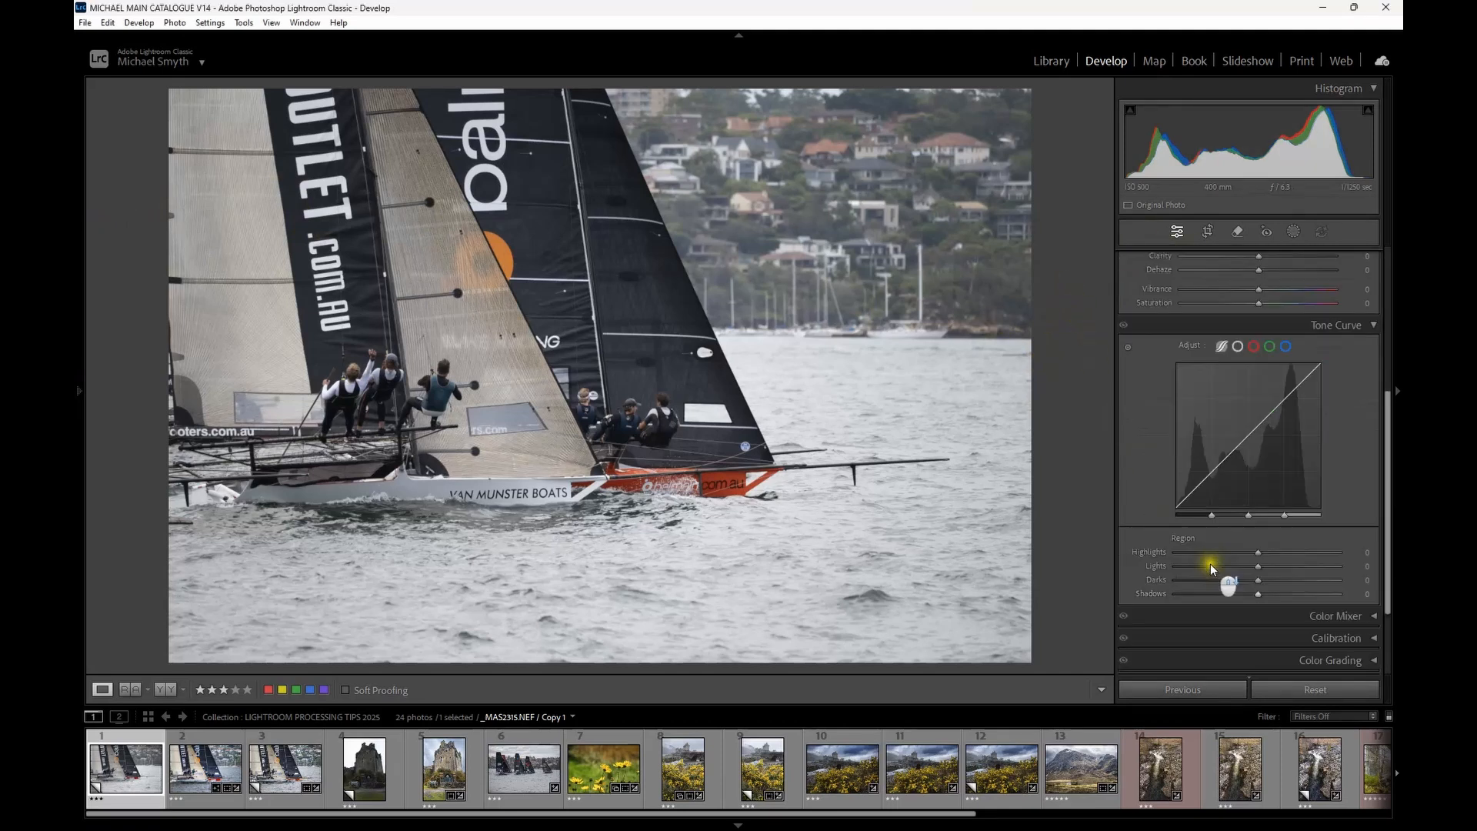
left_click(1231, 548)
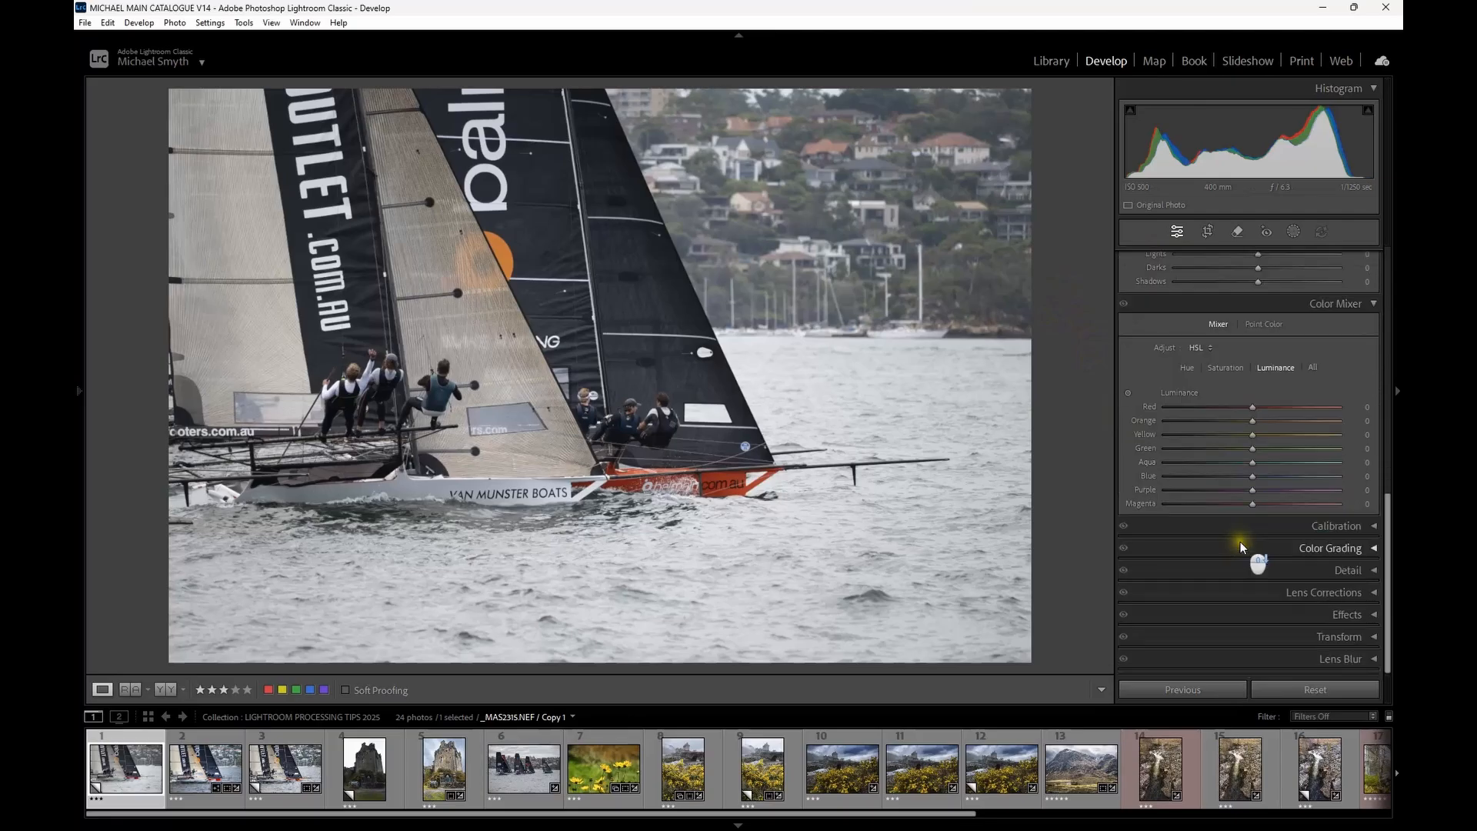
scroll(1228, 525, "up", 4)
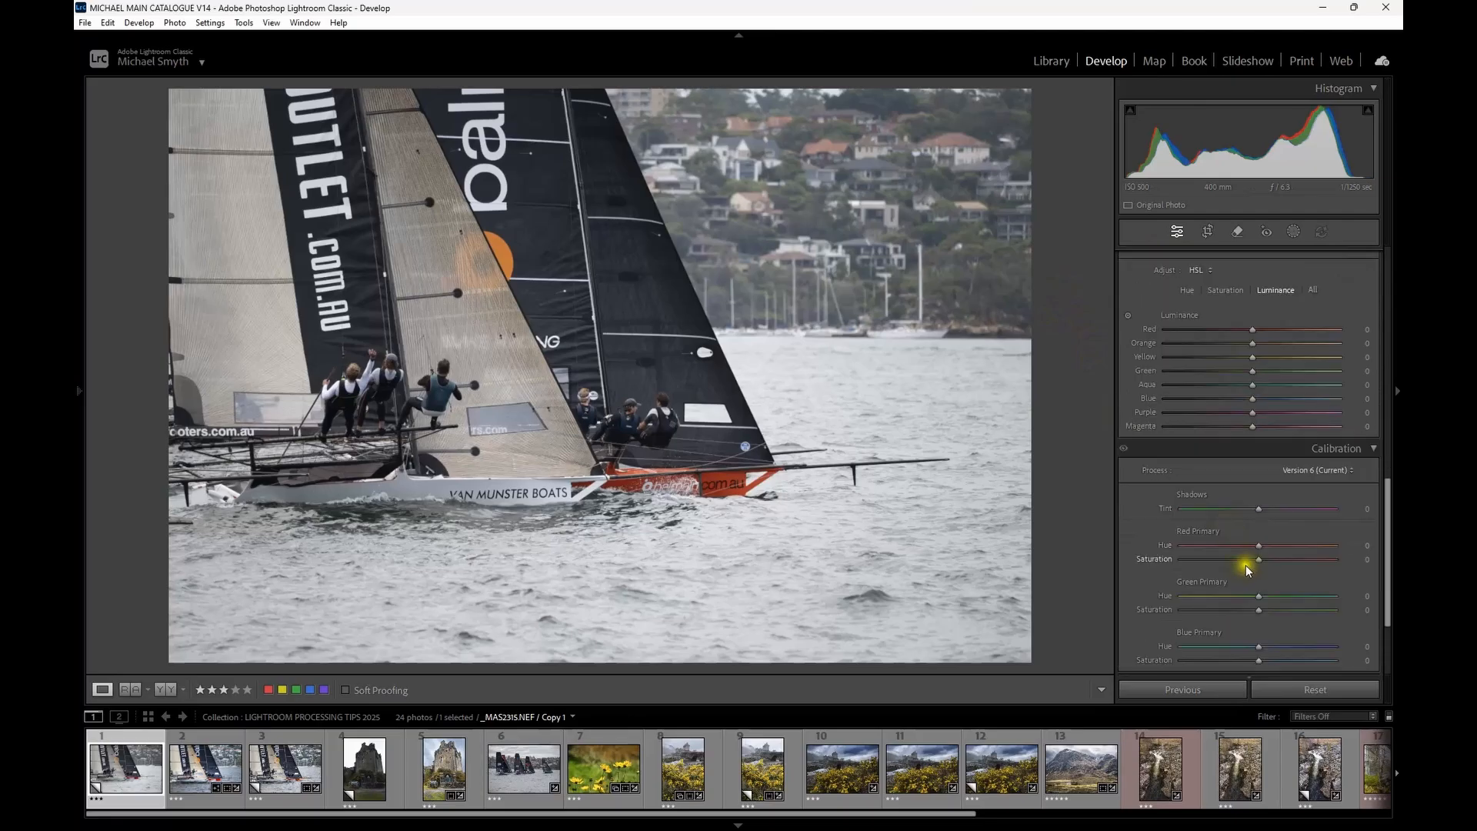
scroll(1241, 520, "down", 10)
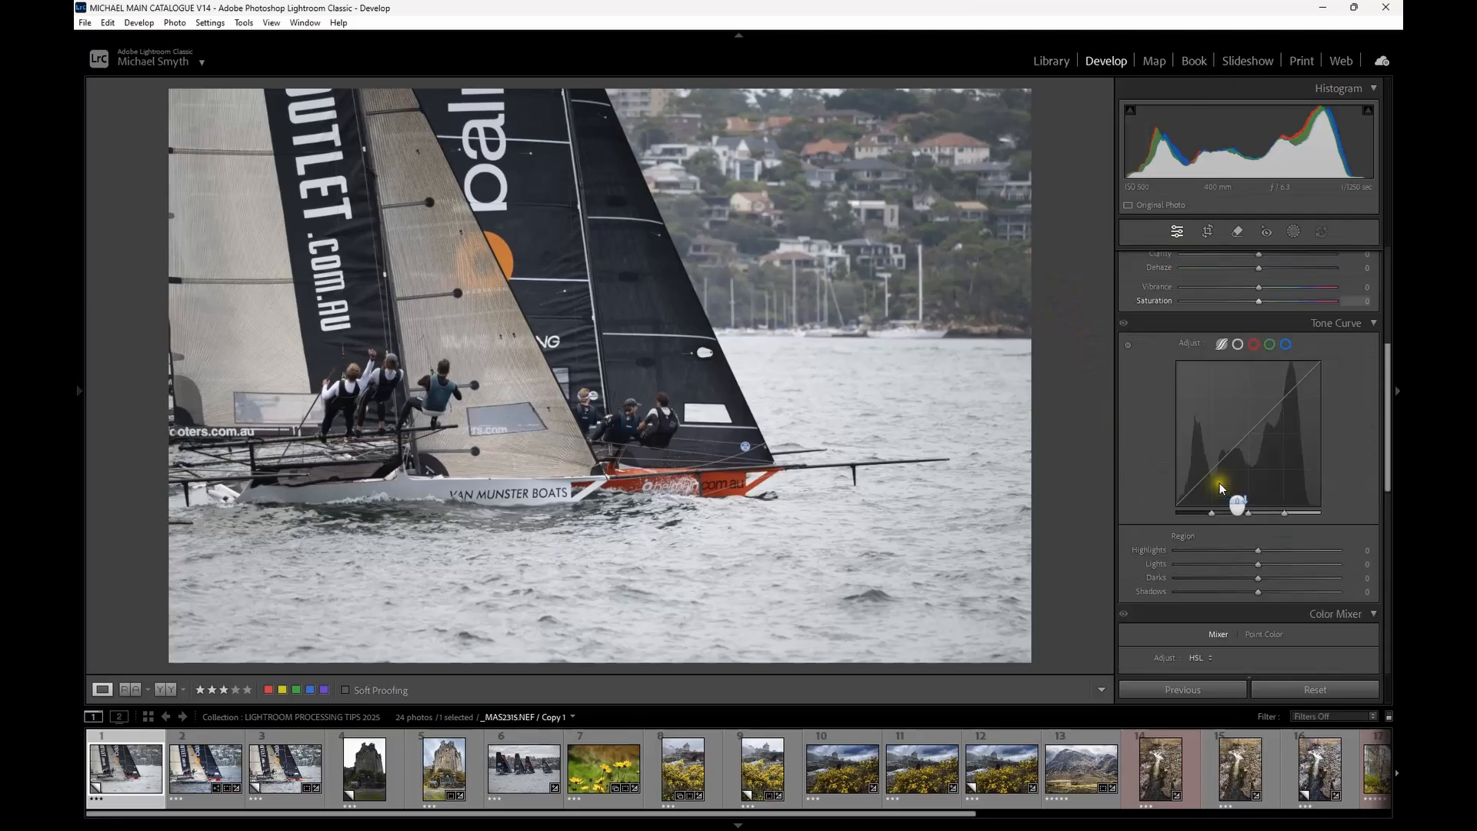
scroll(1209, 515, "up", 12)
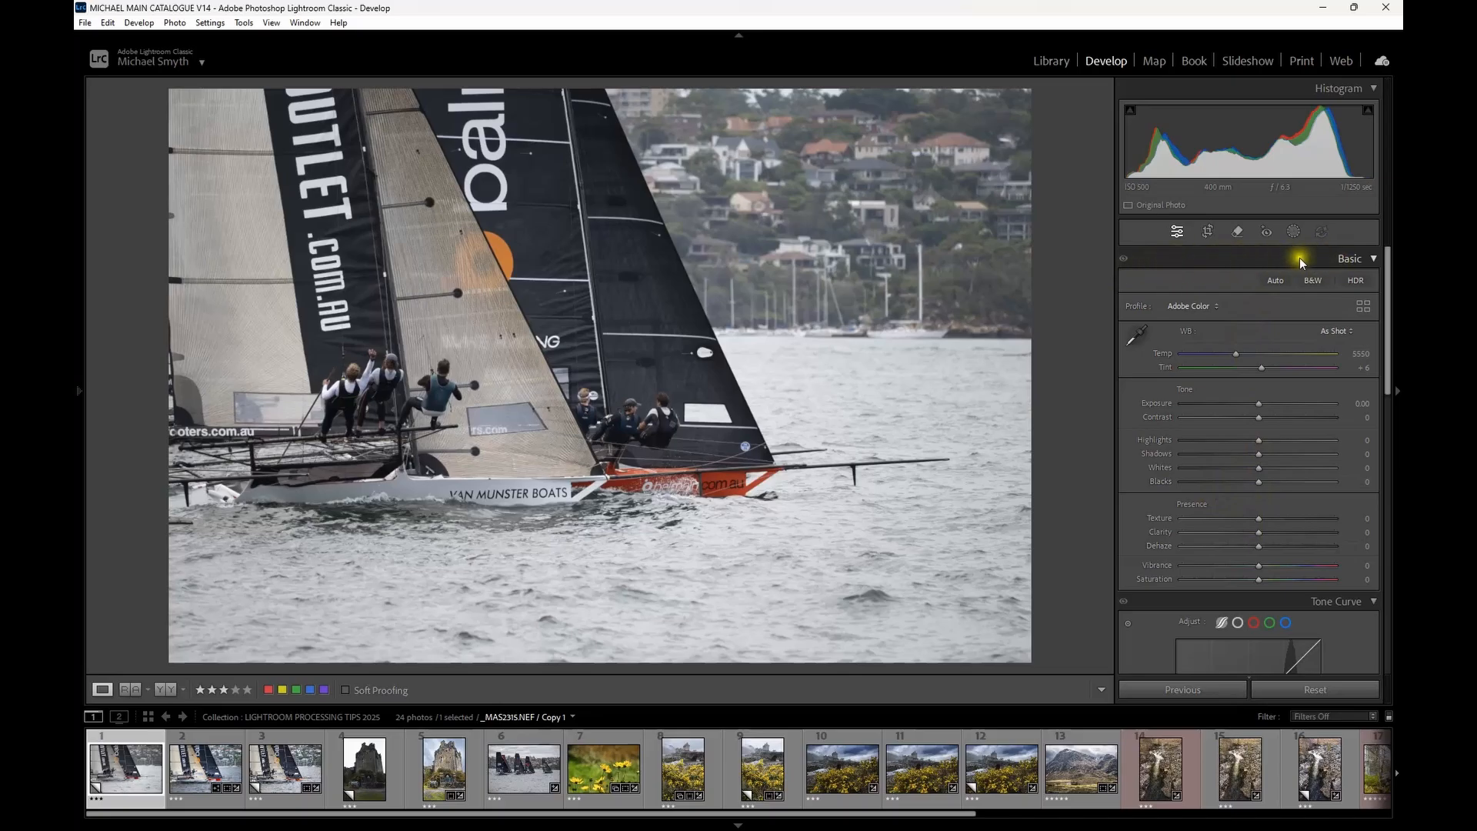
Turn on Solo Mode for the develop sections and test it by expanding and collapsing Basic and Tone Curve.
right_click(1221, 257)
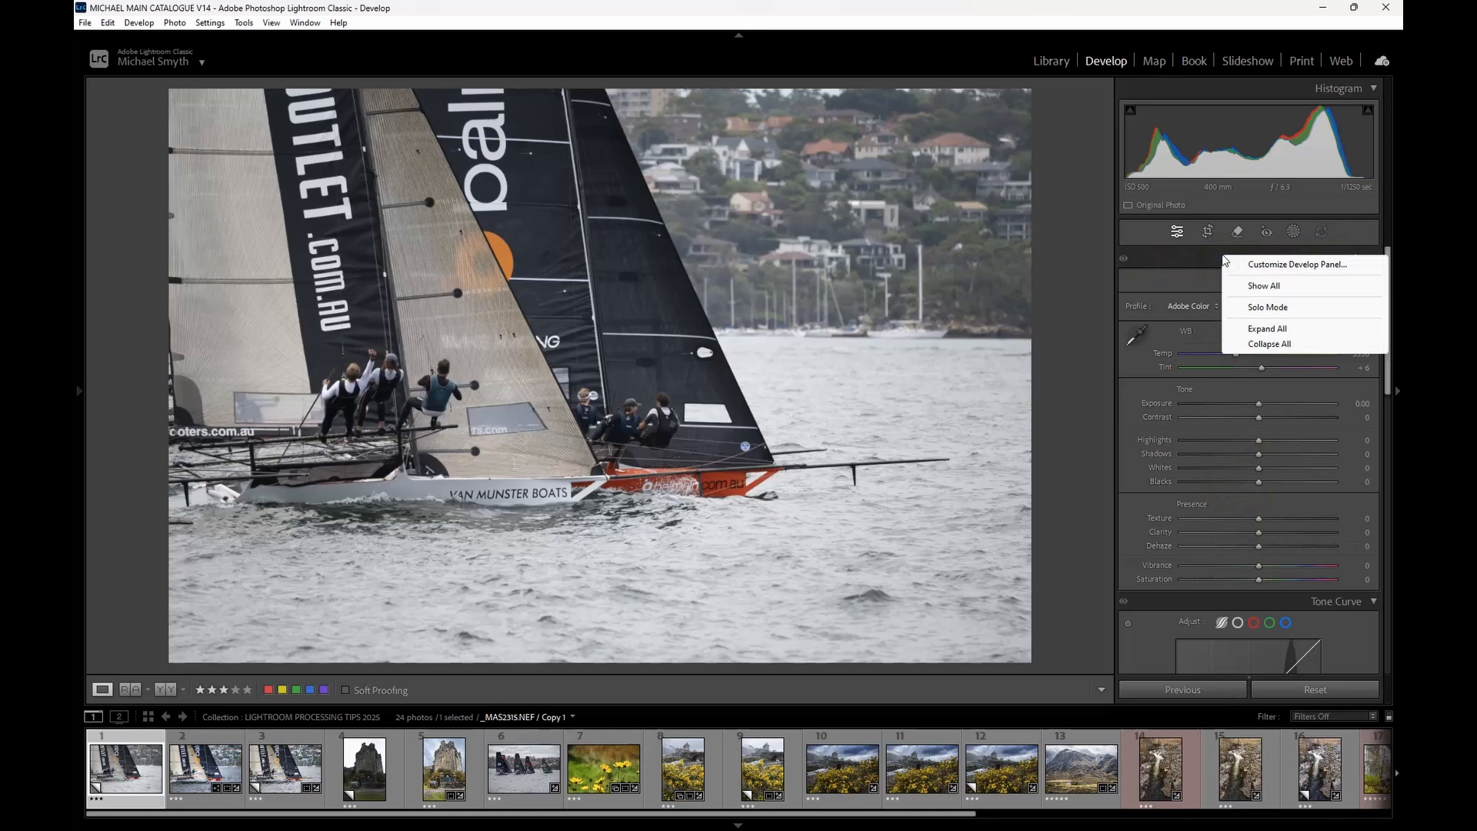
left_click(1244, 307)
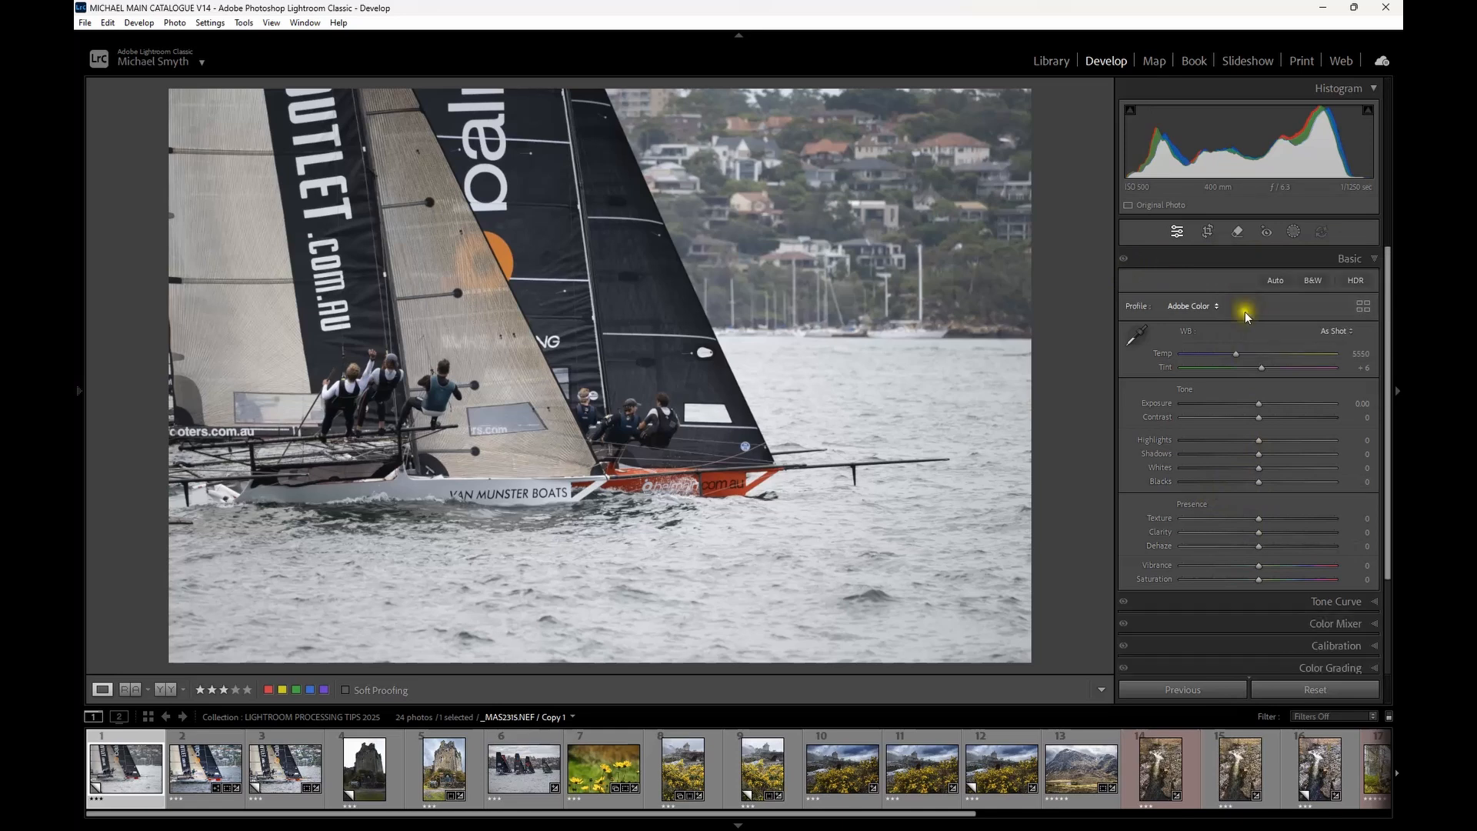
left_click(1240, 260)
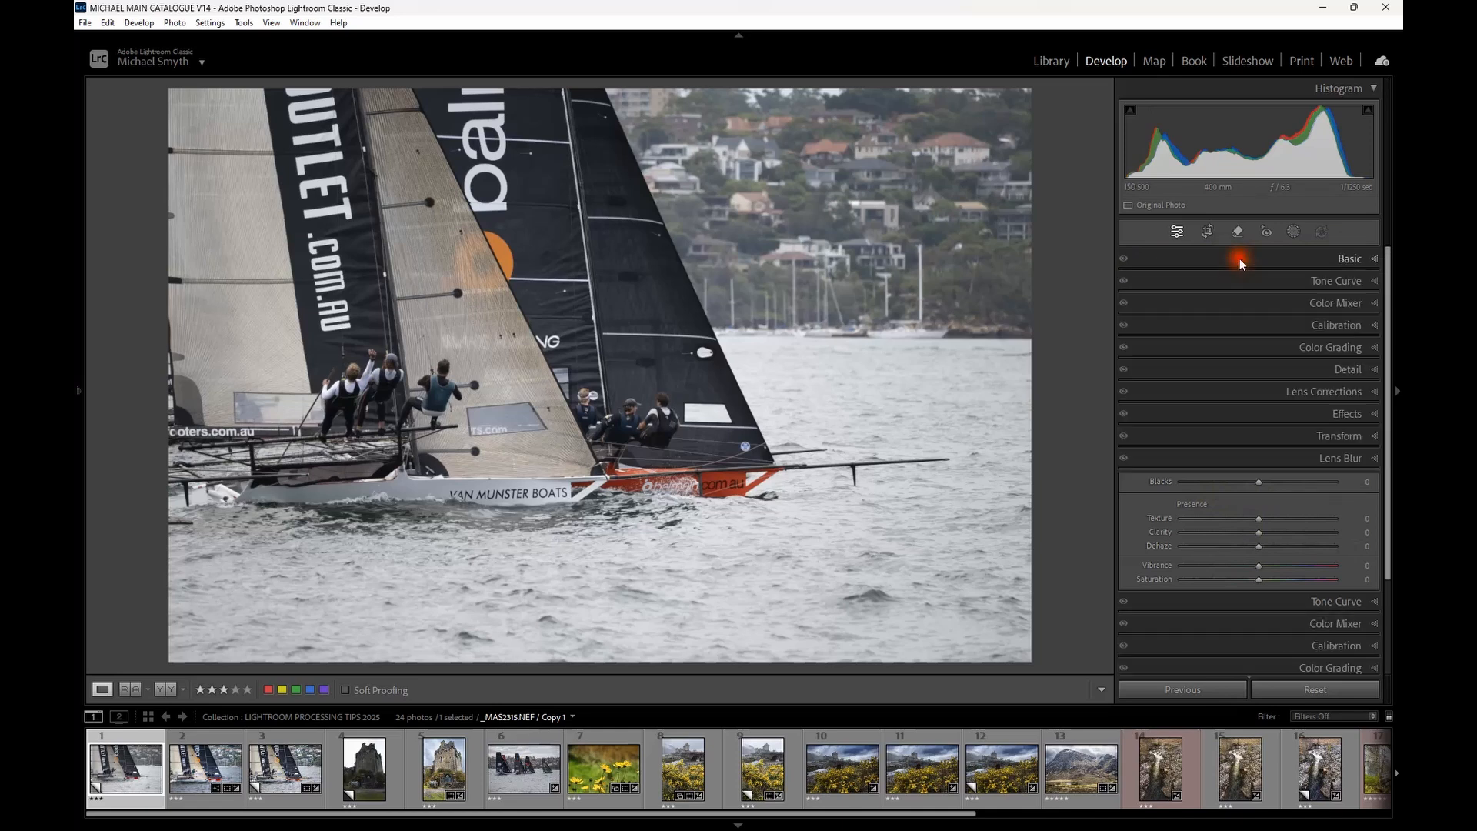
left_click(1240, 261)
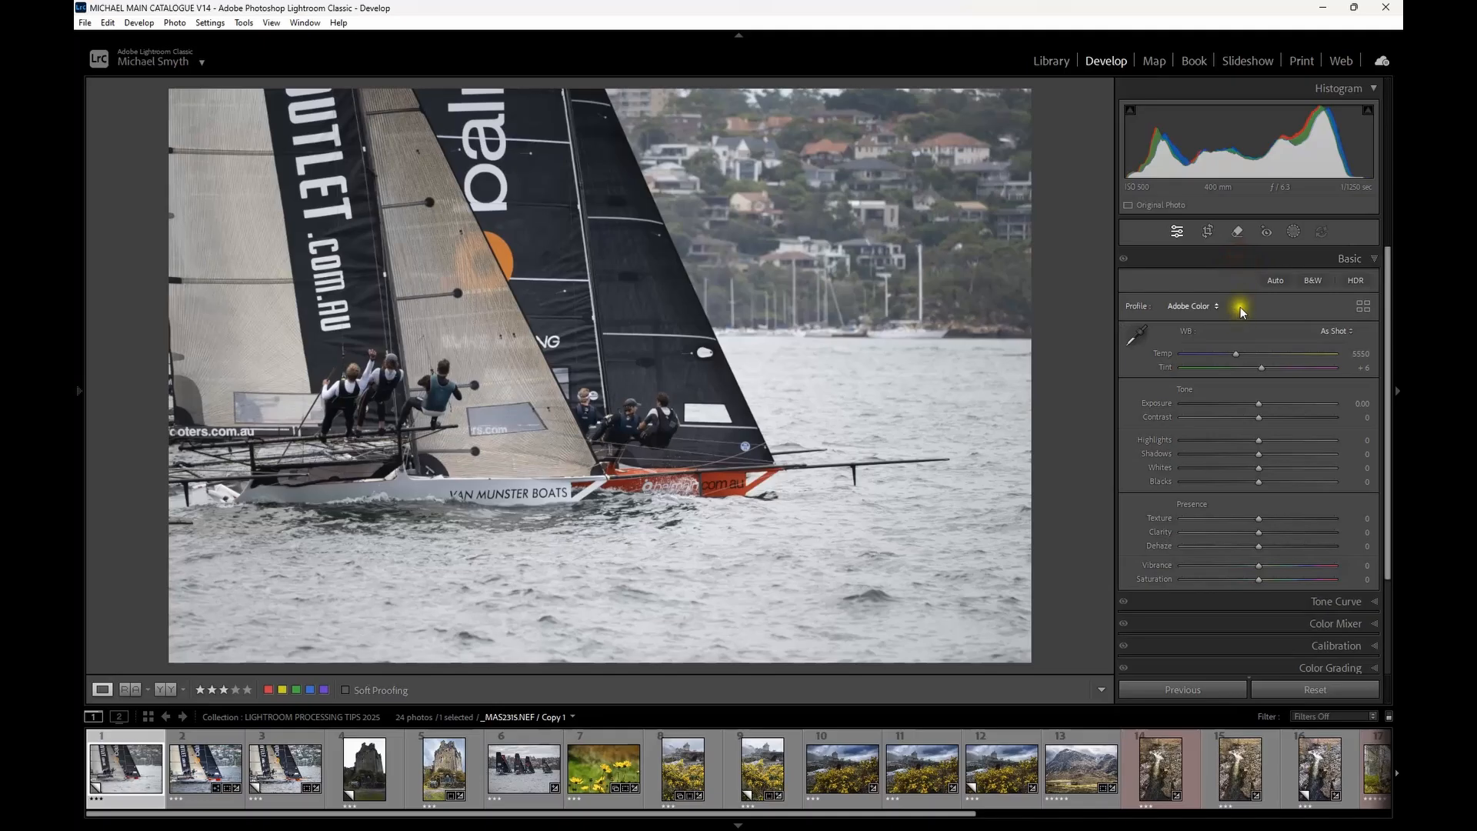
left_click(1206, 598)
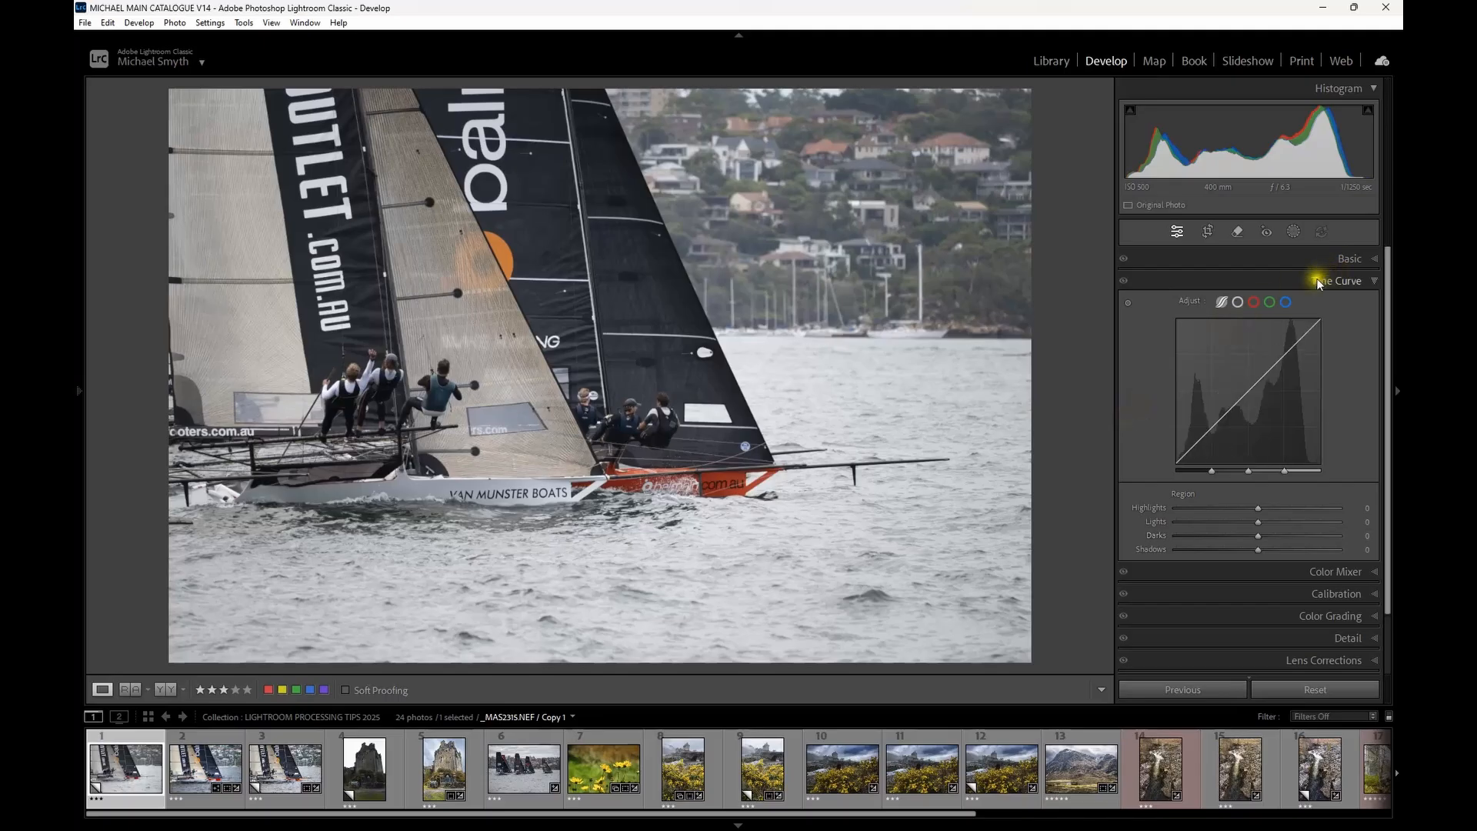
left_click(1268, 283)
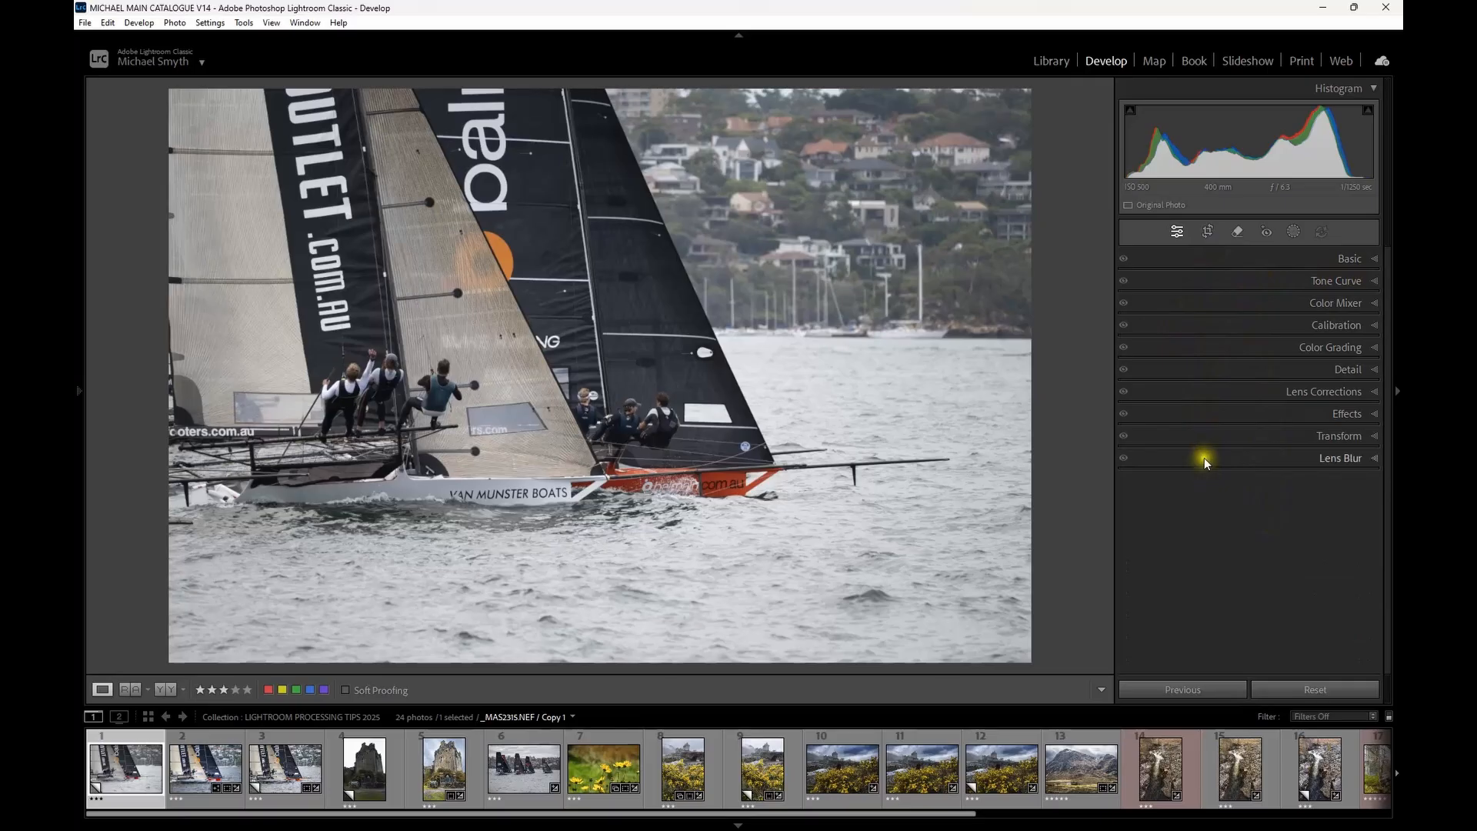
left_click(1201, 354)
Customize the develop panel order by moving Calibration above Color Mixer.
right_click(1267, 532)
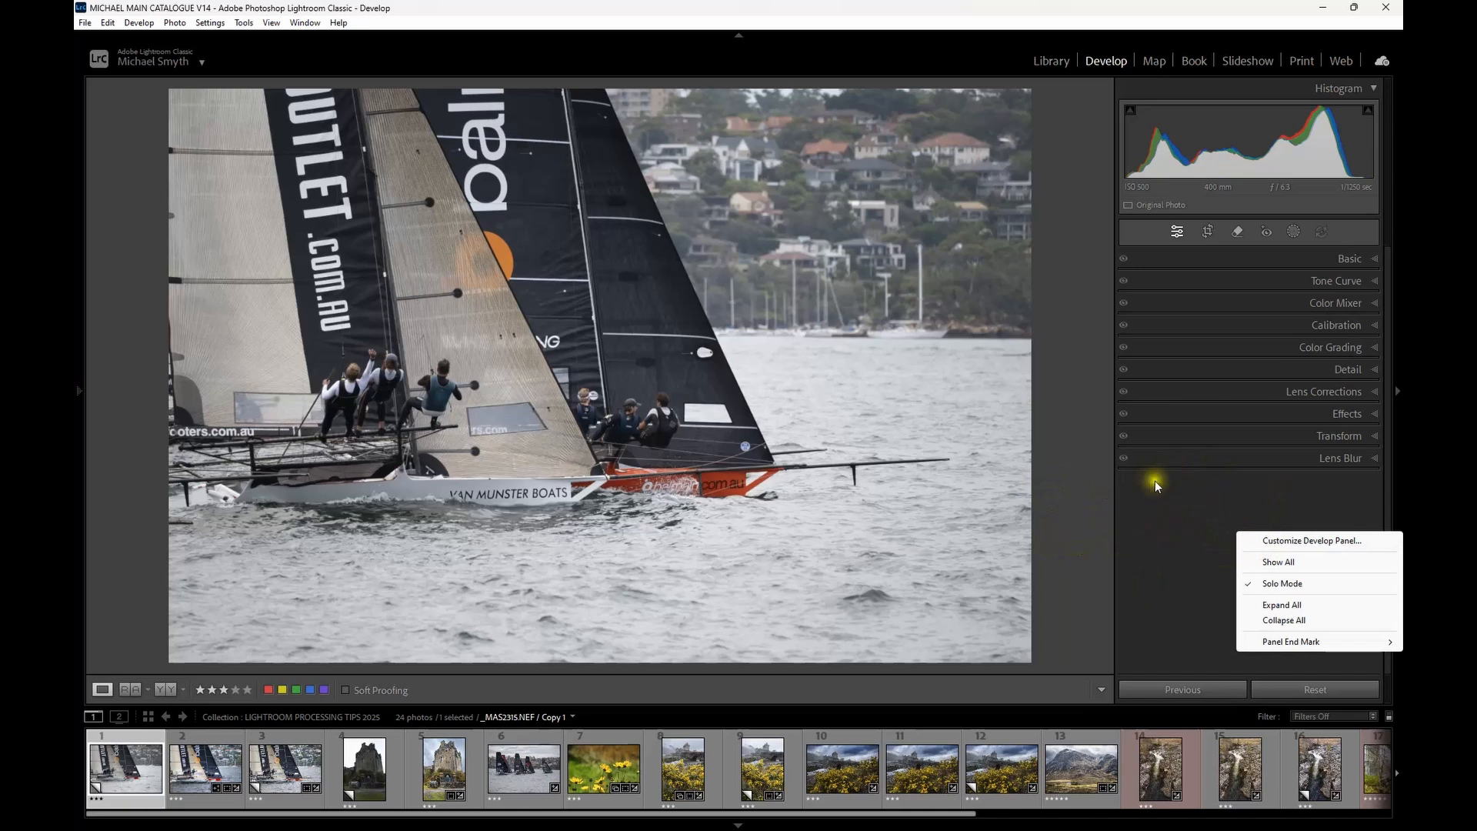
left_click(1320, 543)
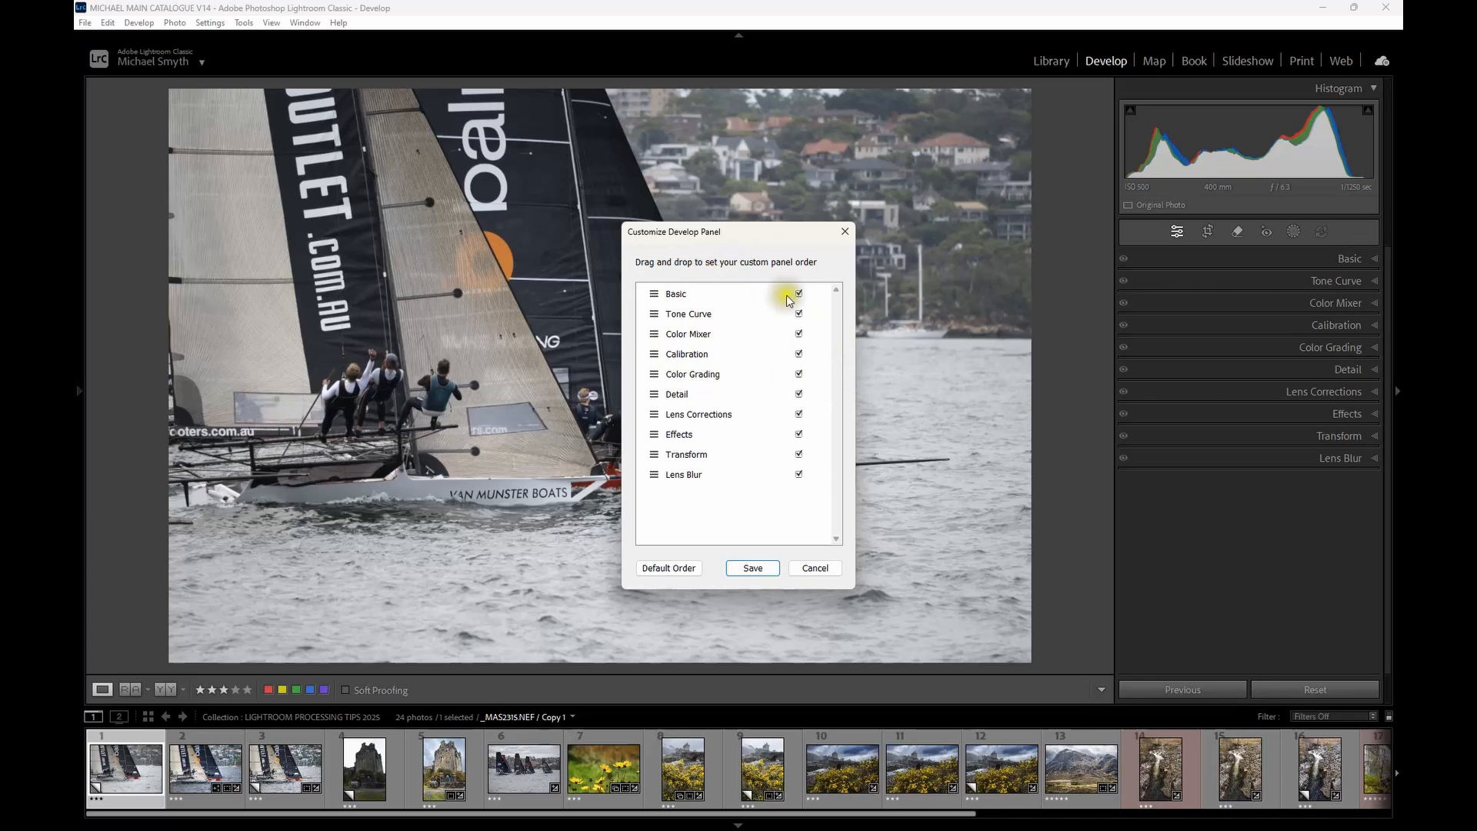
left_click(712, 357)
mouse_move(730, 359)
left_mouse_down()
mouse_move(725, 310)
mouse_move(732, 334)
left_mouse_up()
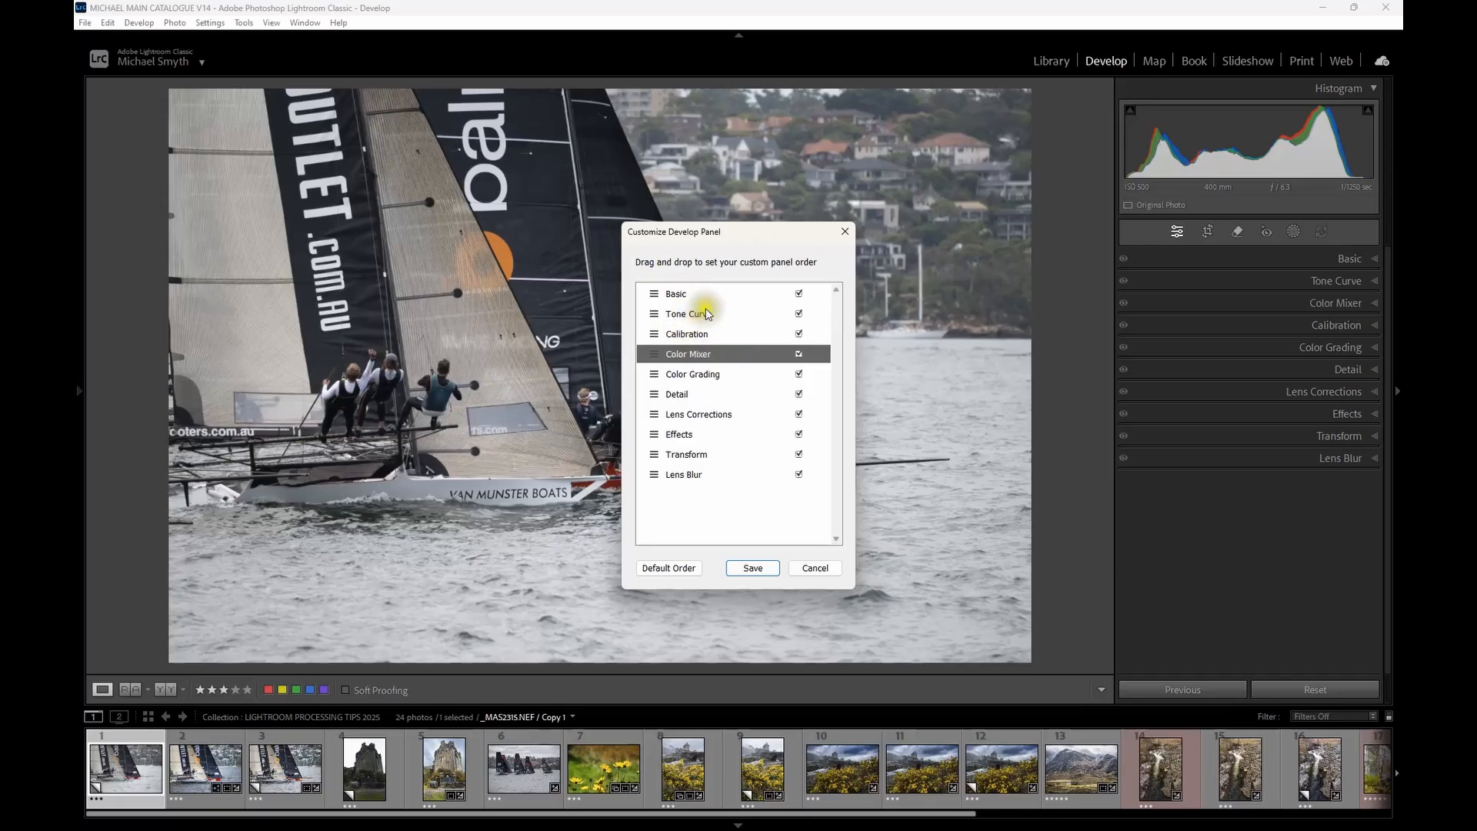
Move Color Grading directly below Transform, and place Lens Corrections between Color Grading and Lens Blur.
left_click(713, 376)
left_click_drag(741, 381, 722, 463)
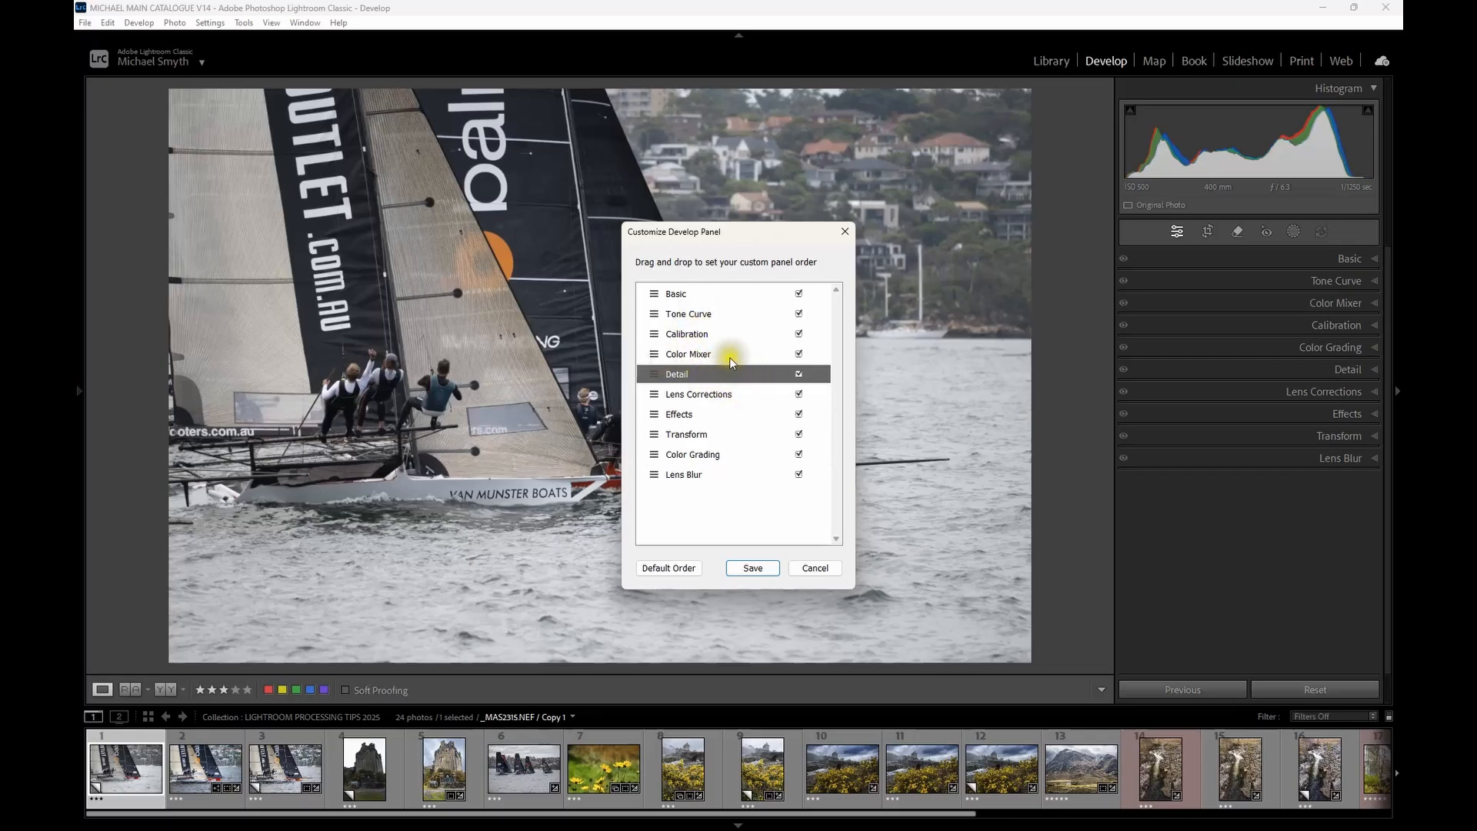
left_click(690, 416)
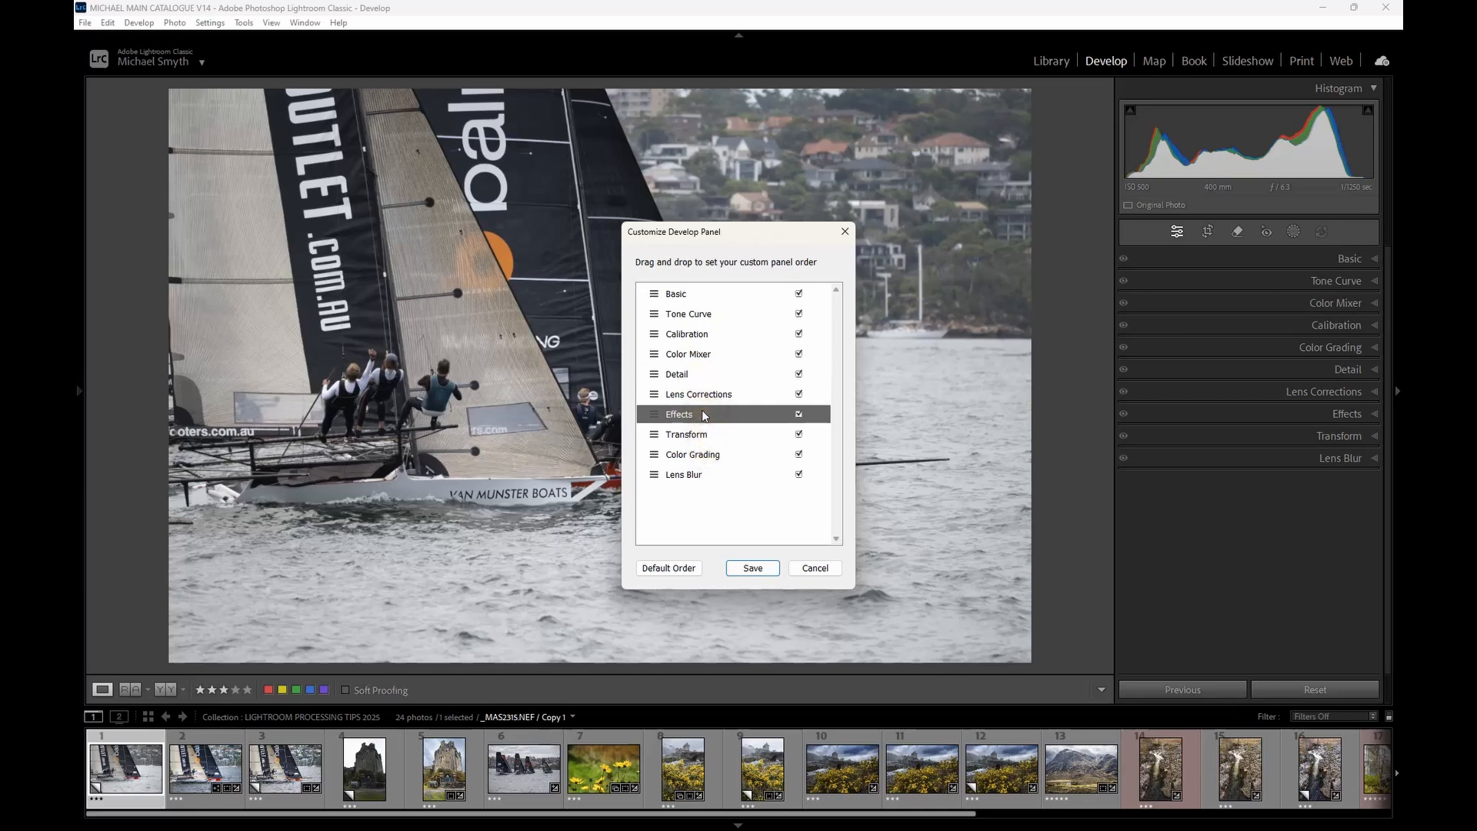
left_click_drag(702, 392, 726, 464)
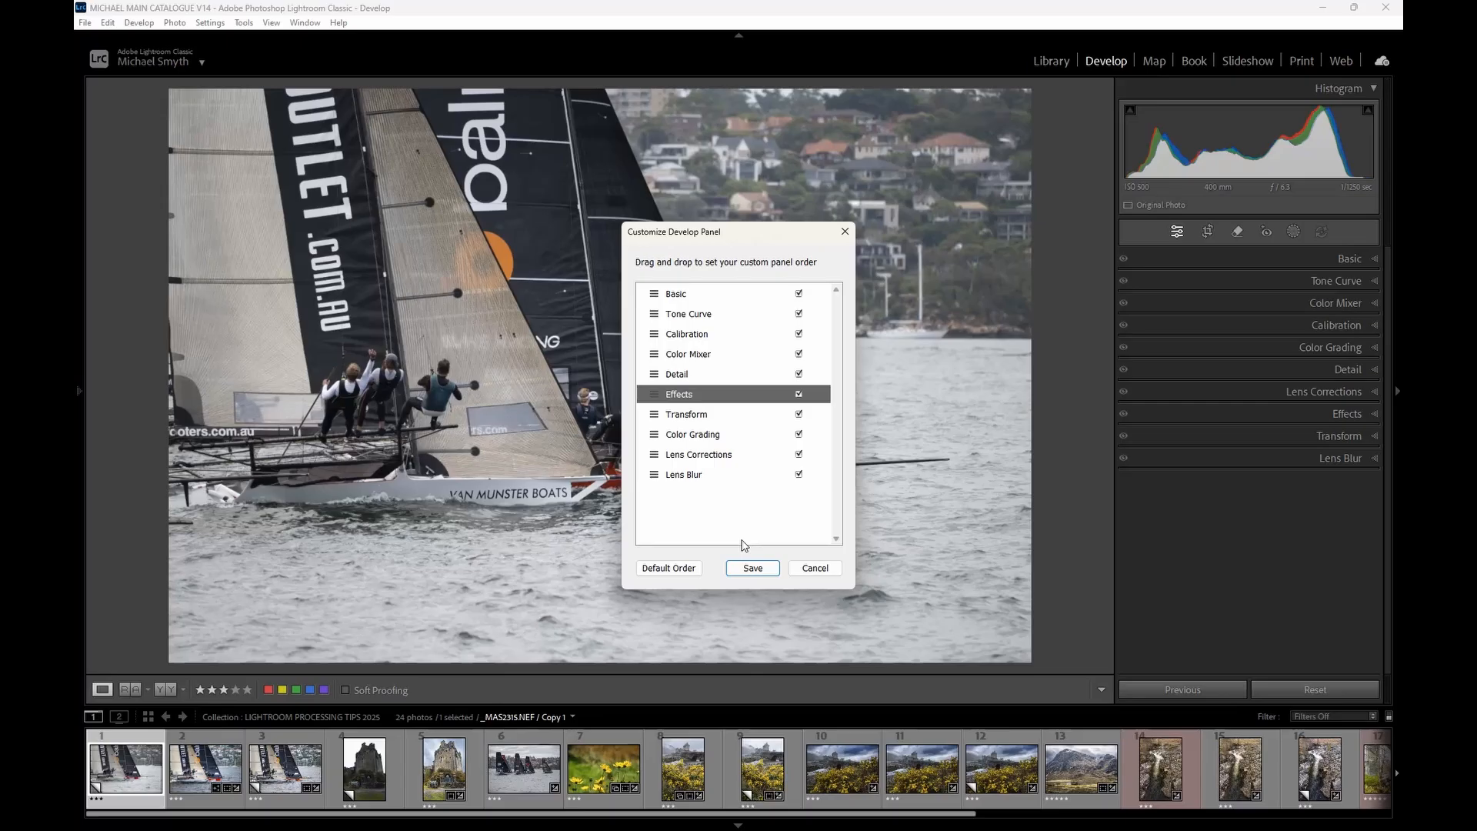
Save the custom develop panel order with an immediate relaunch, and expand the Basic section.
left_click(745, 567)
left_click(754, 568)
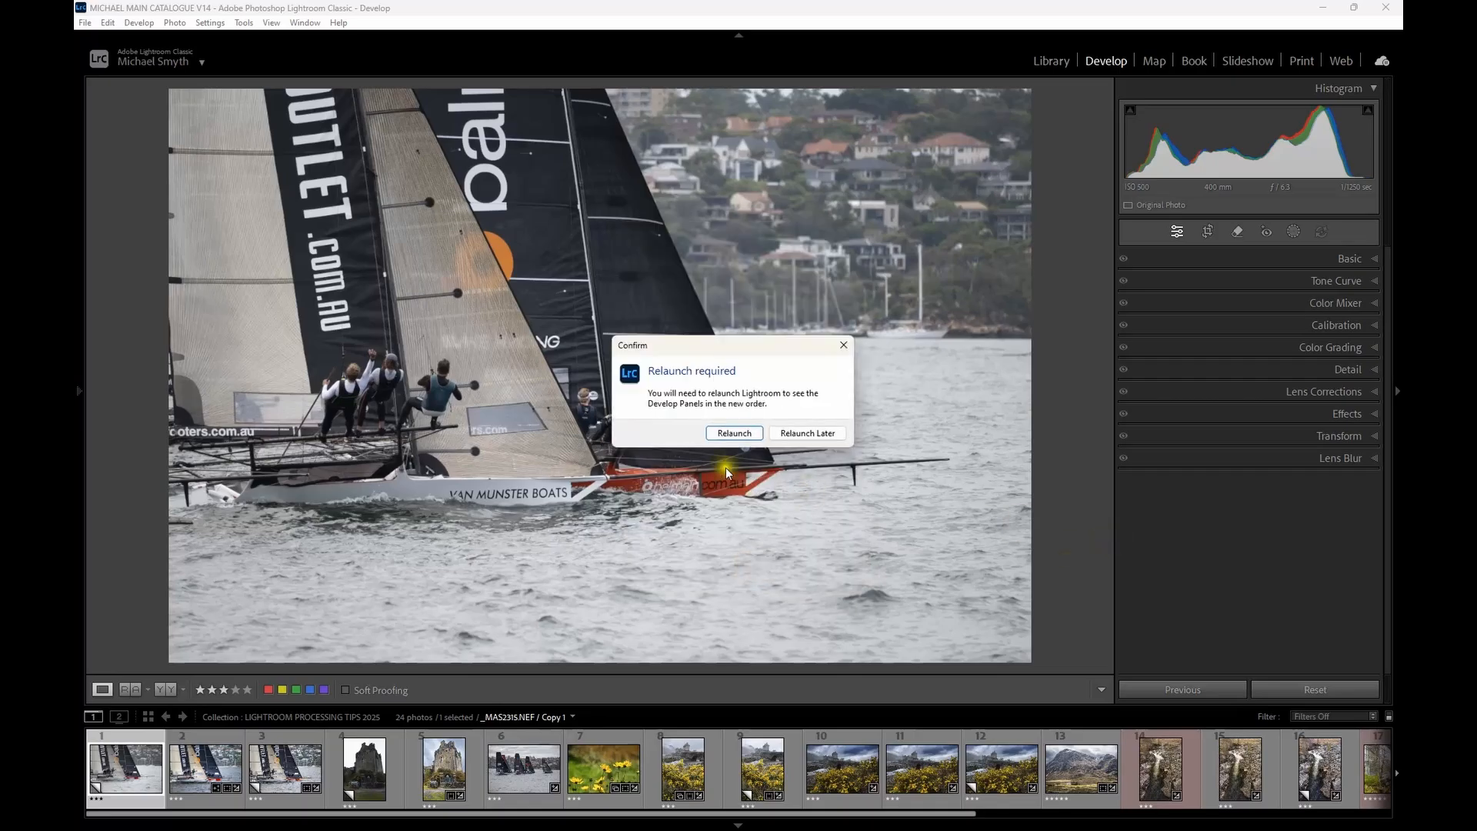
left_click(735, 432)
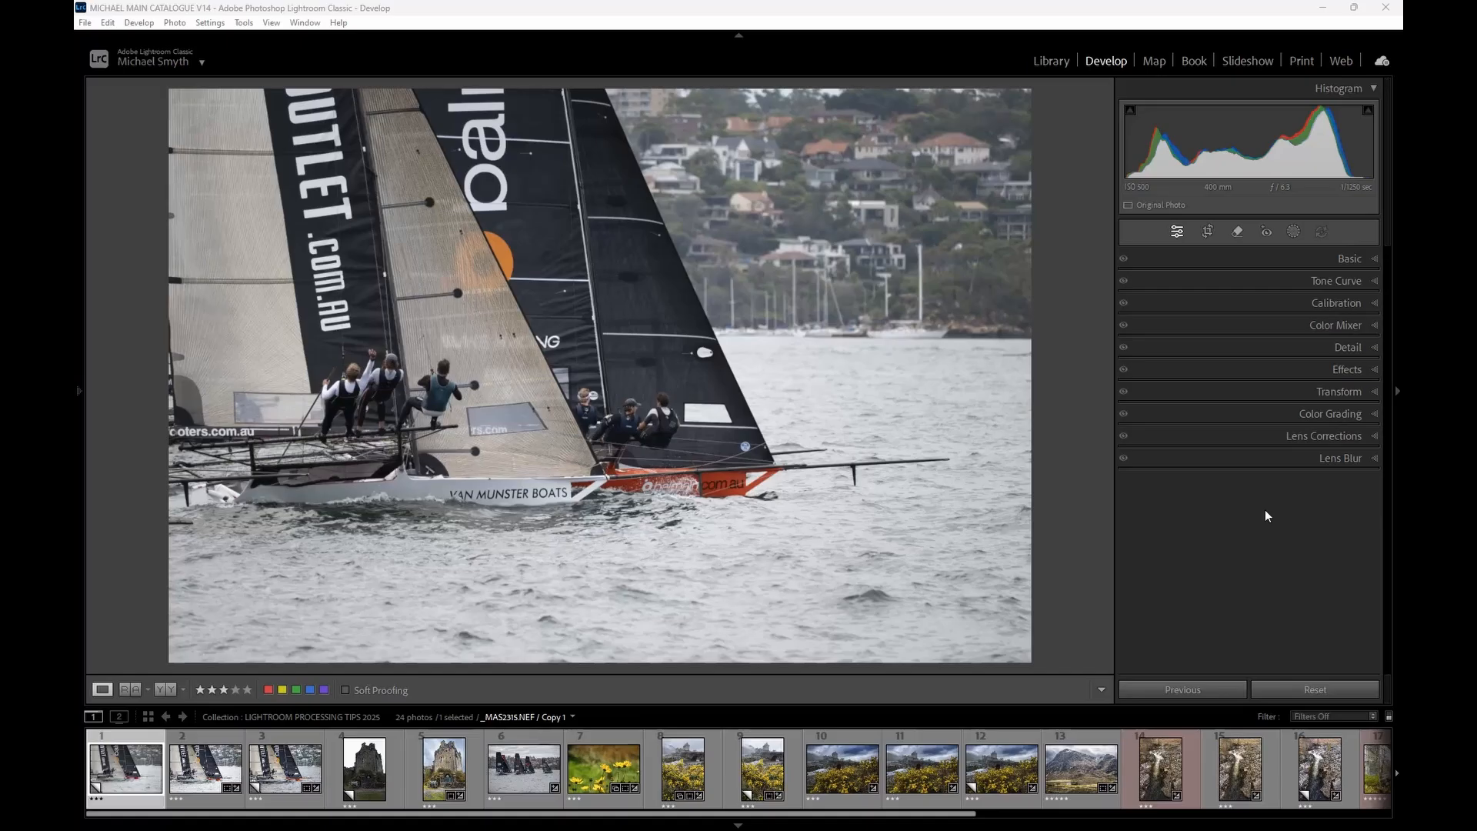
left_click(1211, 261)
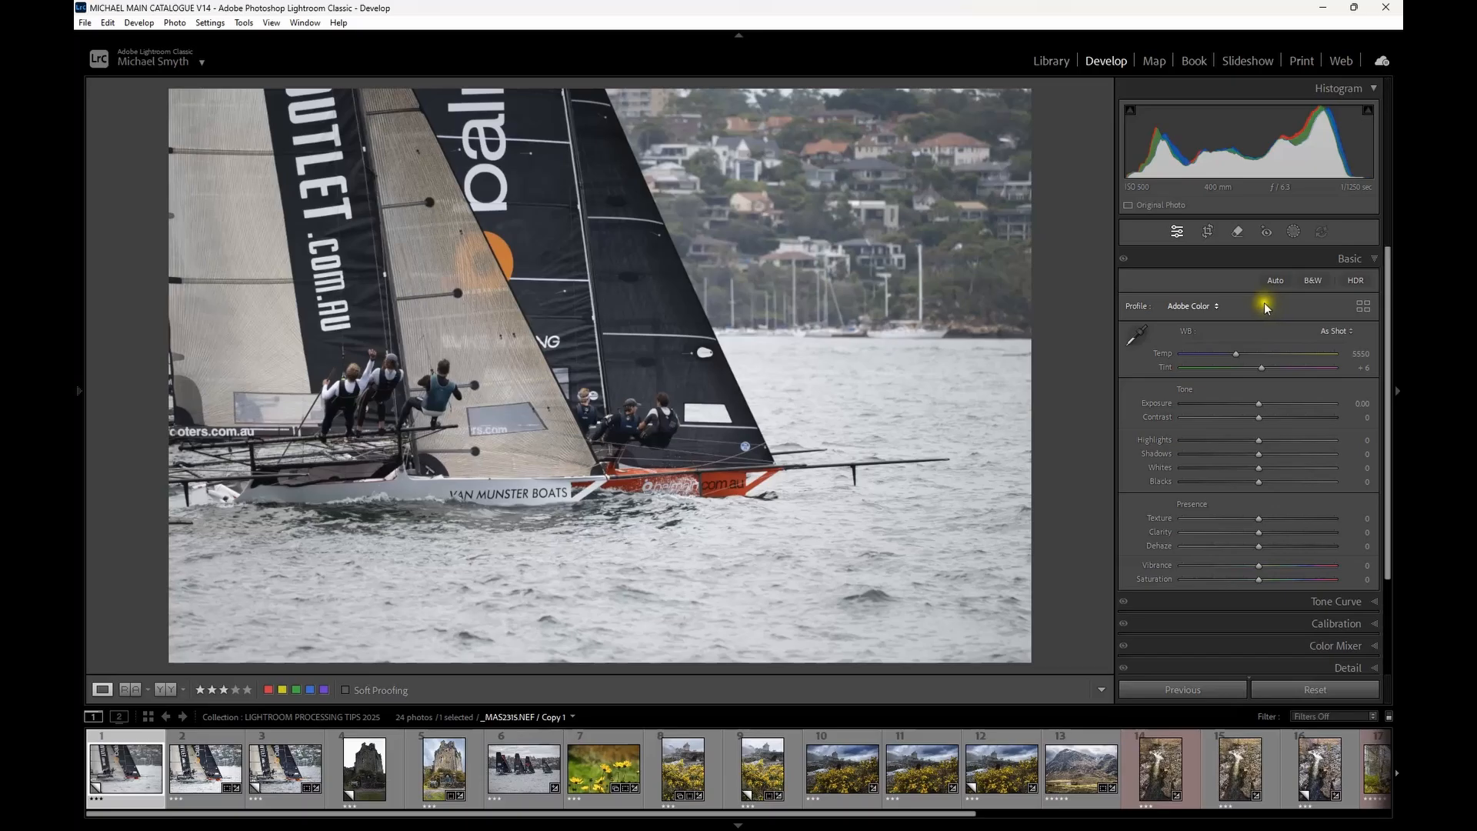
Try the Adaptive Color profile at an amount of 173, and switch the profile back to Adobe Color.
left_click(1212, 308)
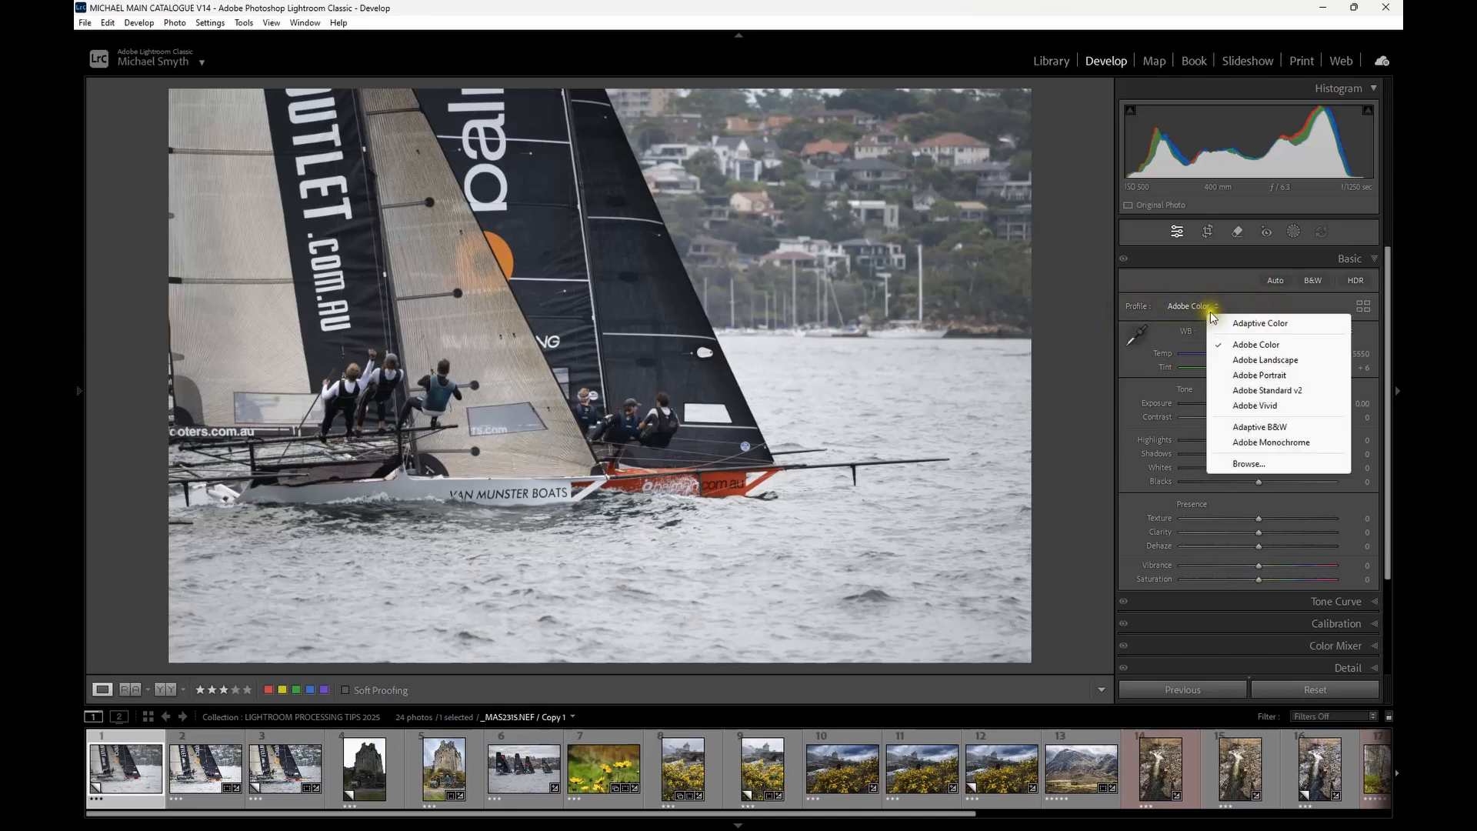
left_click(1261, 323)
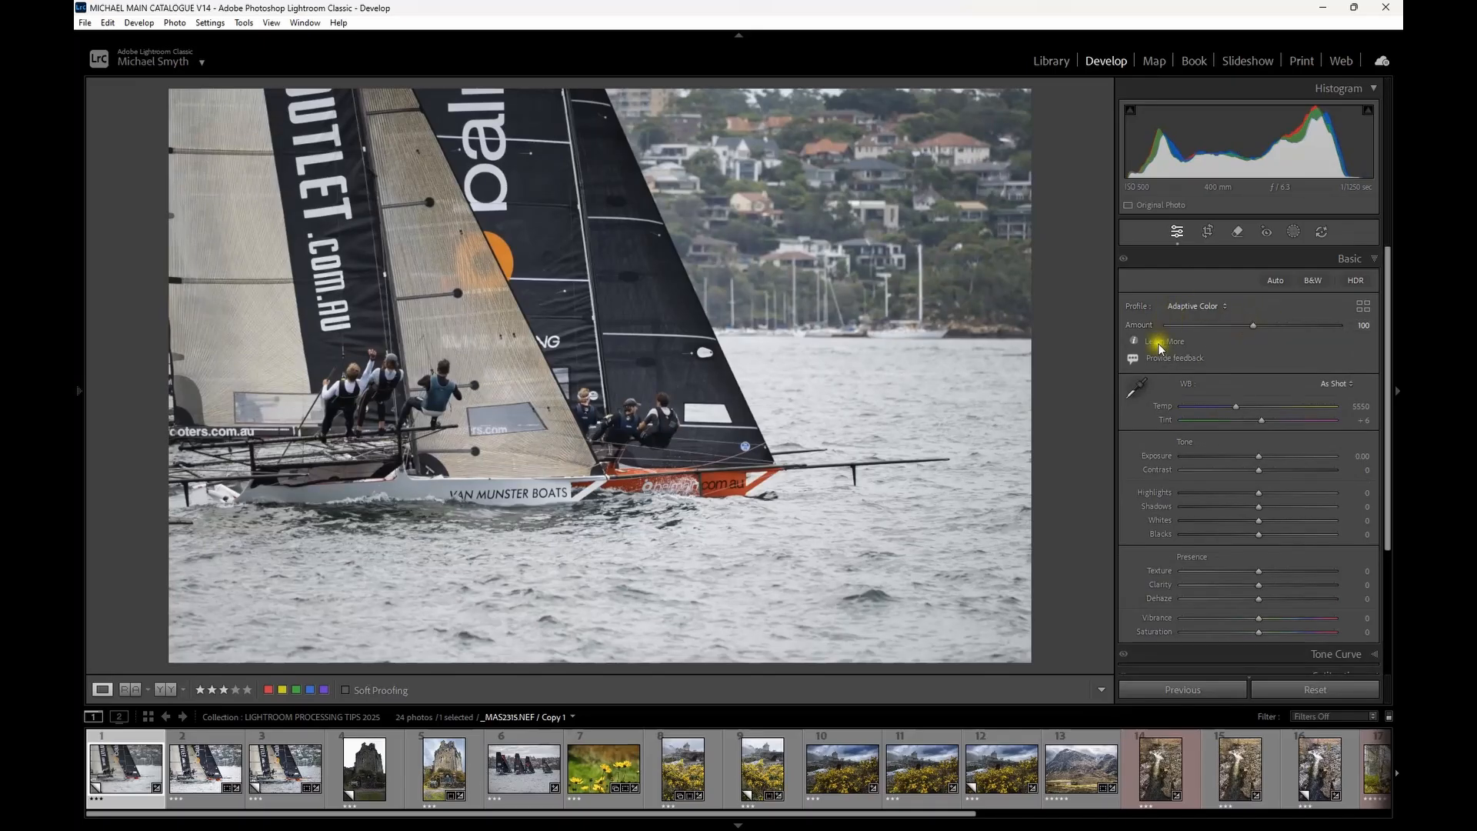
left_click(1256, 327)
left_click_drag(1256, 327, 1317, 335)
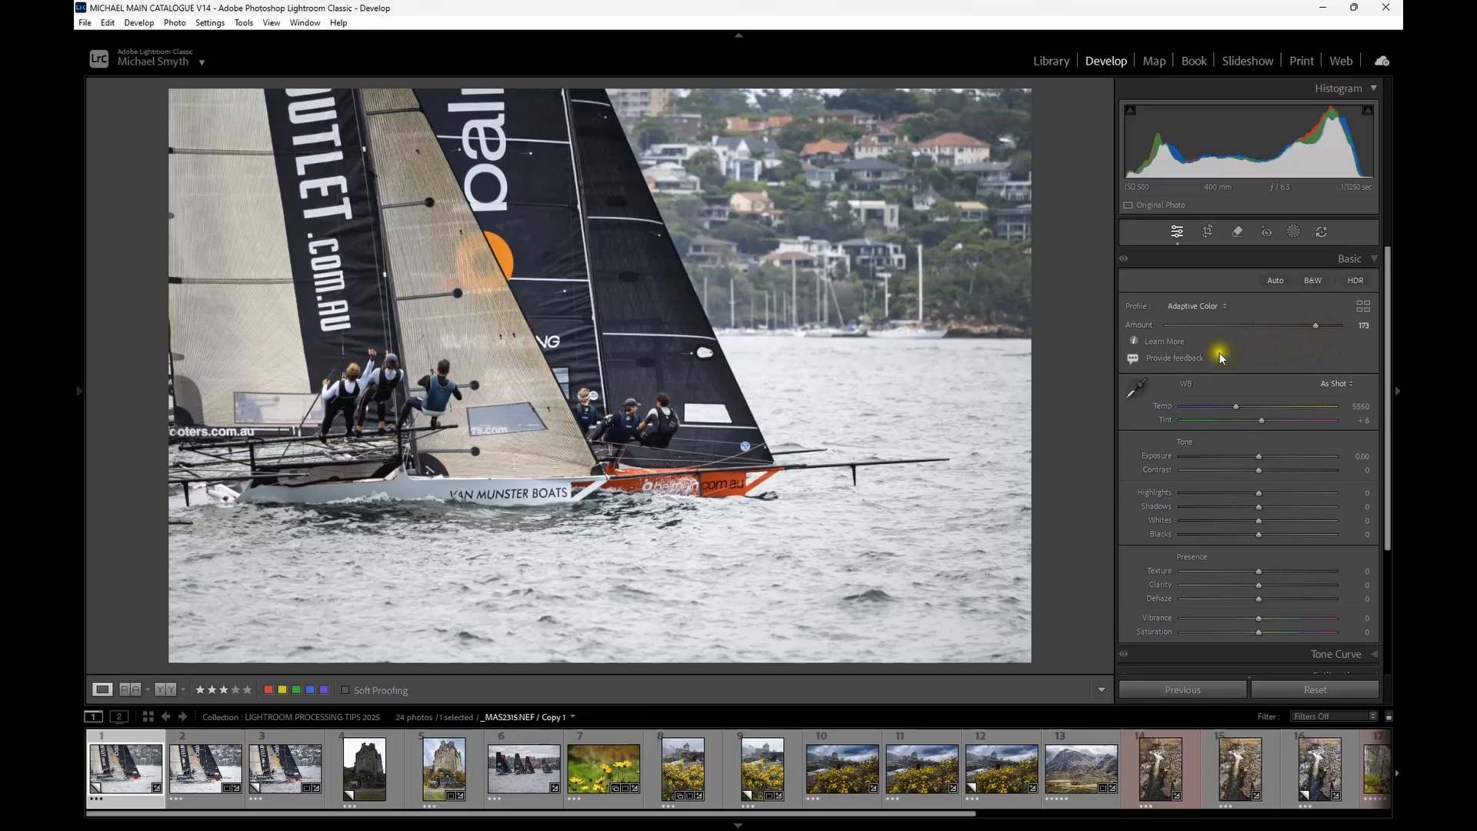
left_click(1194, 307)
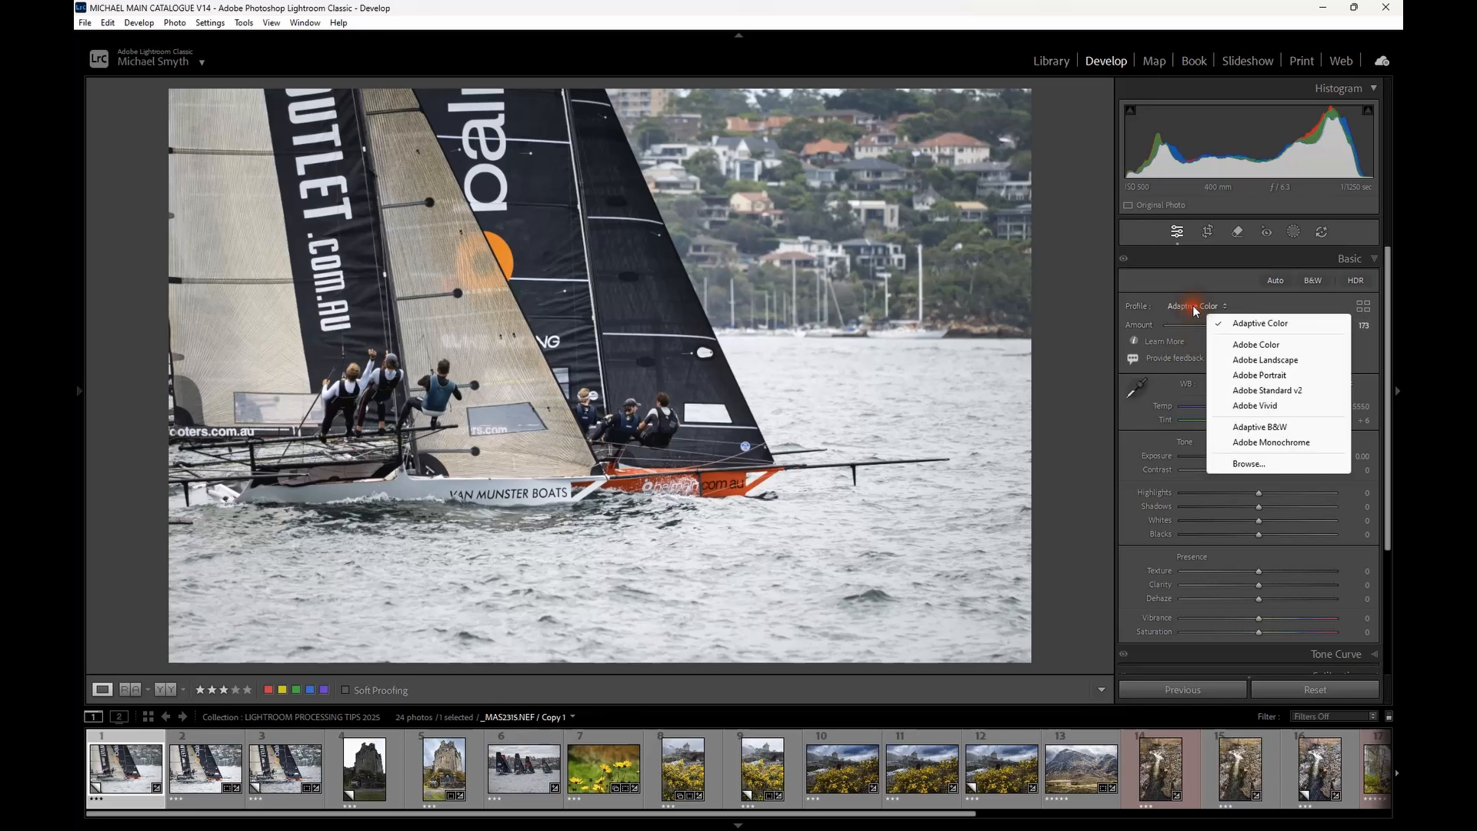
left_click(1228, 345)
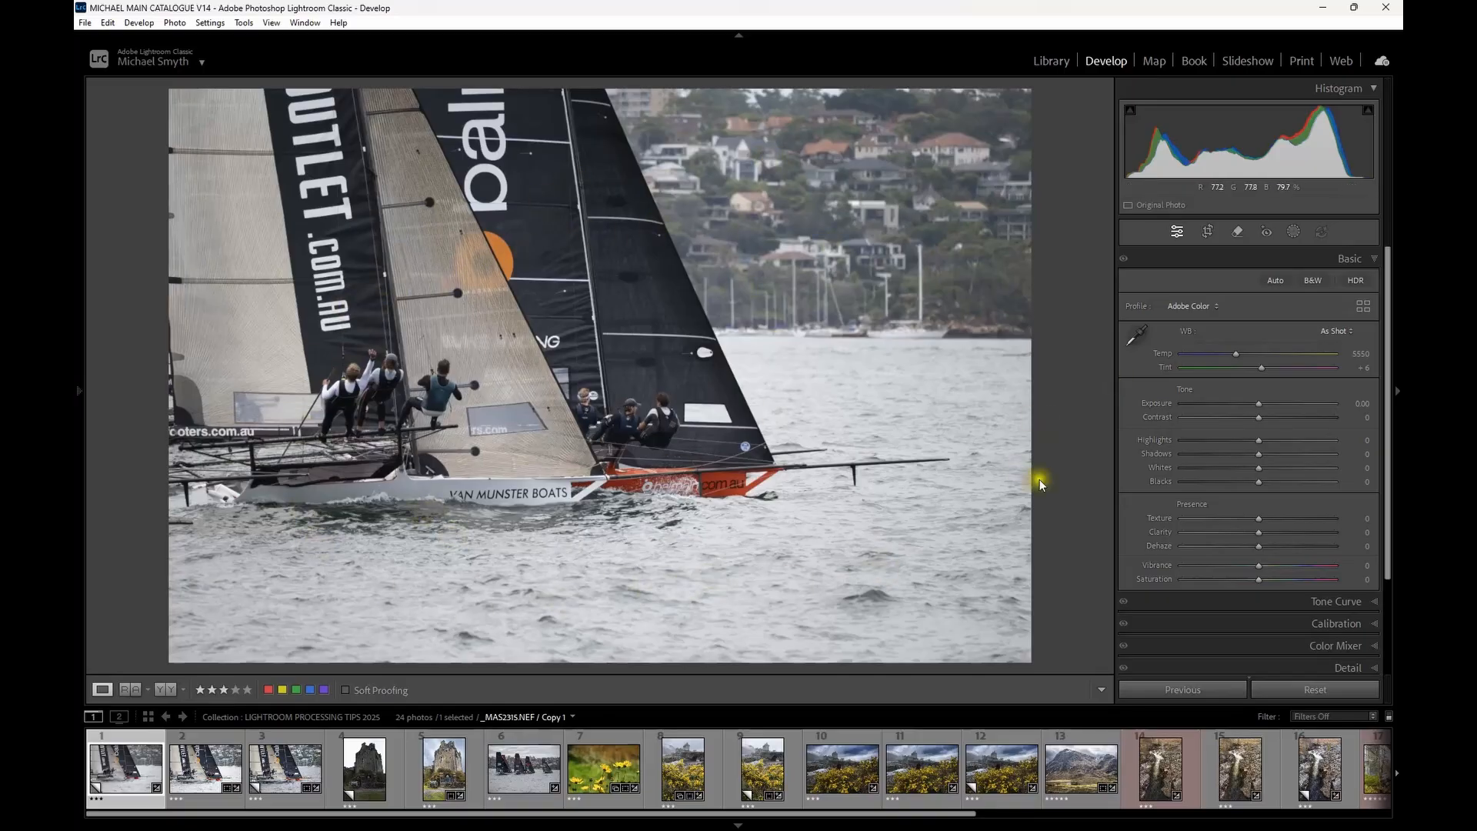
Try a cooler white balance temperature of 4851, and restore the As Shot white balance.
left_click(1237, 356)
mouse_move(1237, 356)
left_mouse_down()
mouse_move(1269, 351)
mouse_move(1200, 351)
mouse_move(1257, 361)
mouse_move(1226, 360)
left_mouse_up()
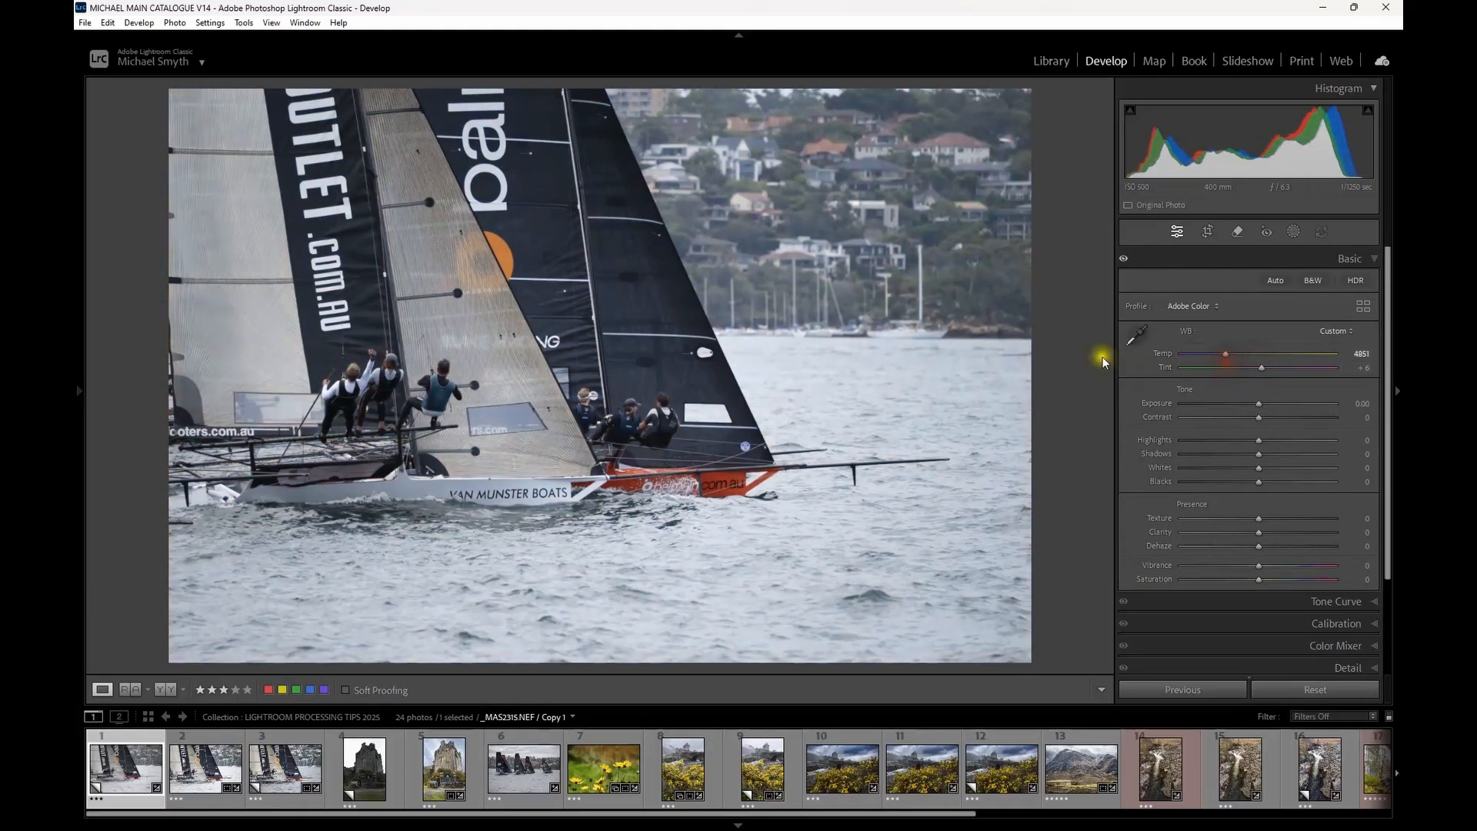
left_click(1335, 331)
left_click(1299, 351)
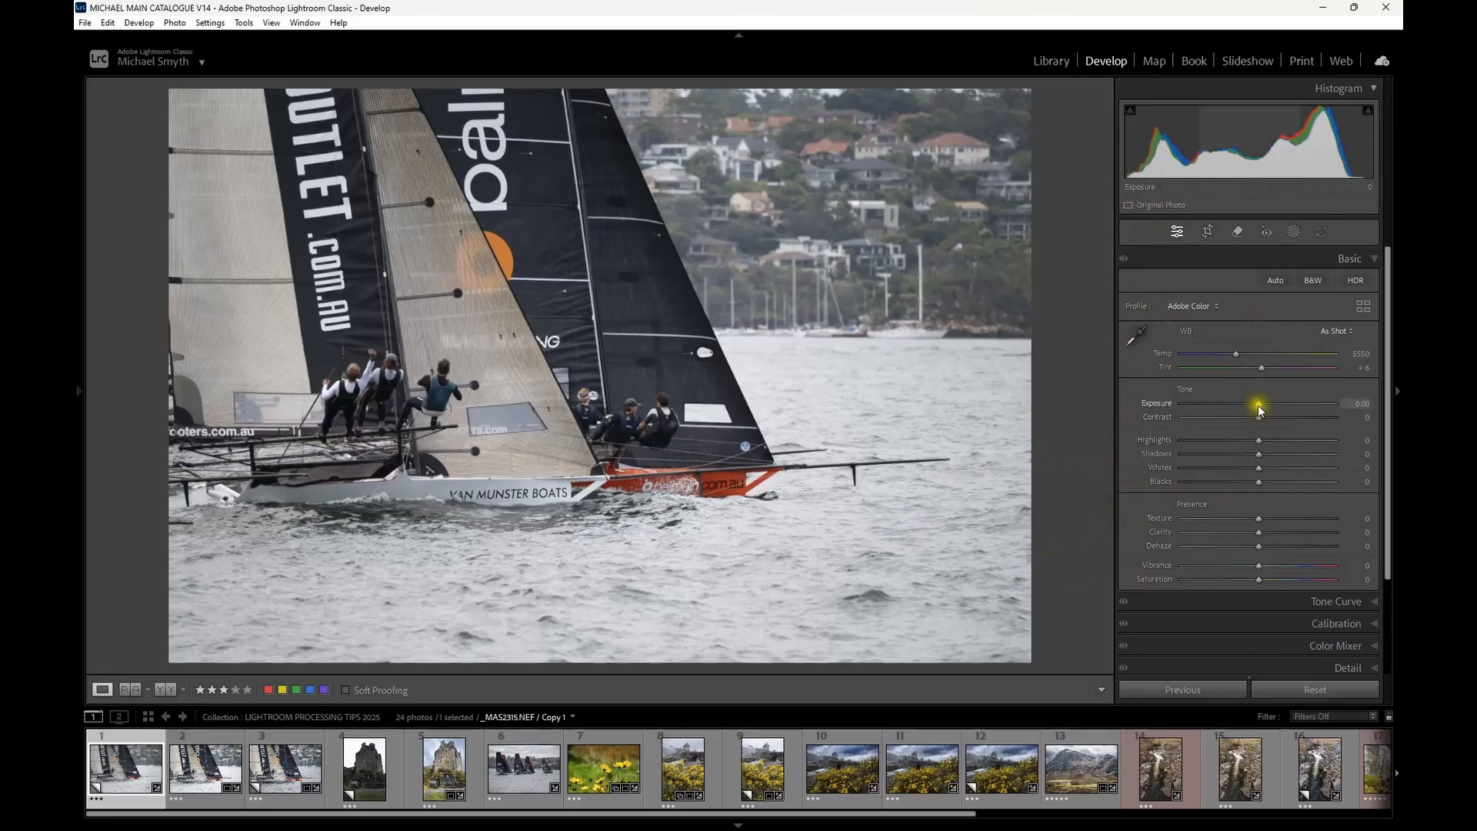
Set Exposure to +0.16, Contrast to +27, Shadows to +19, and both Texture and Clarity to +8.
left_click_drag(1259, 408, 1260, 406)
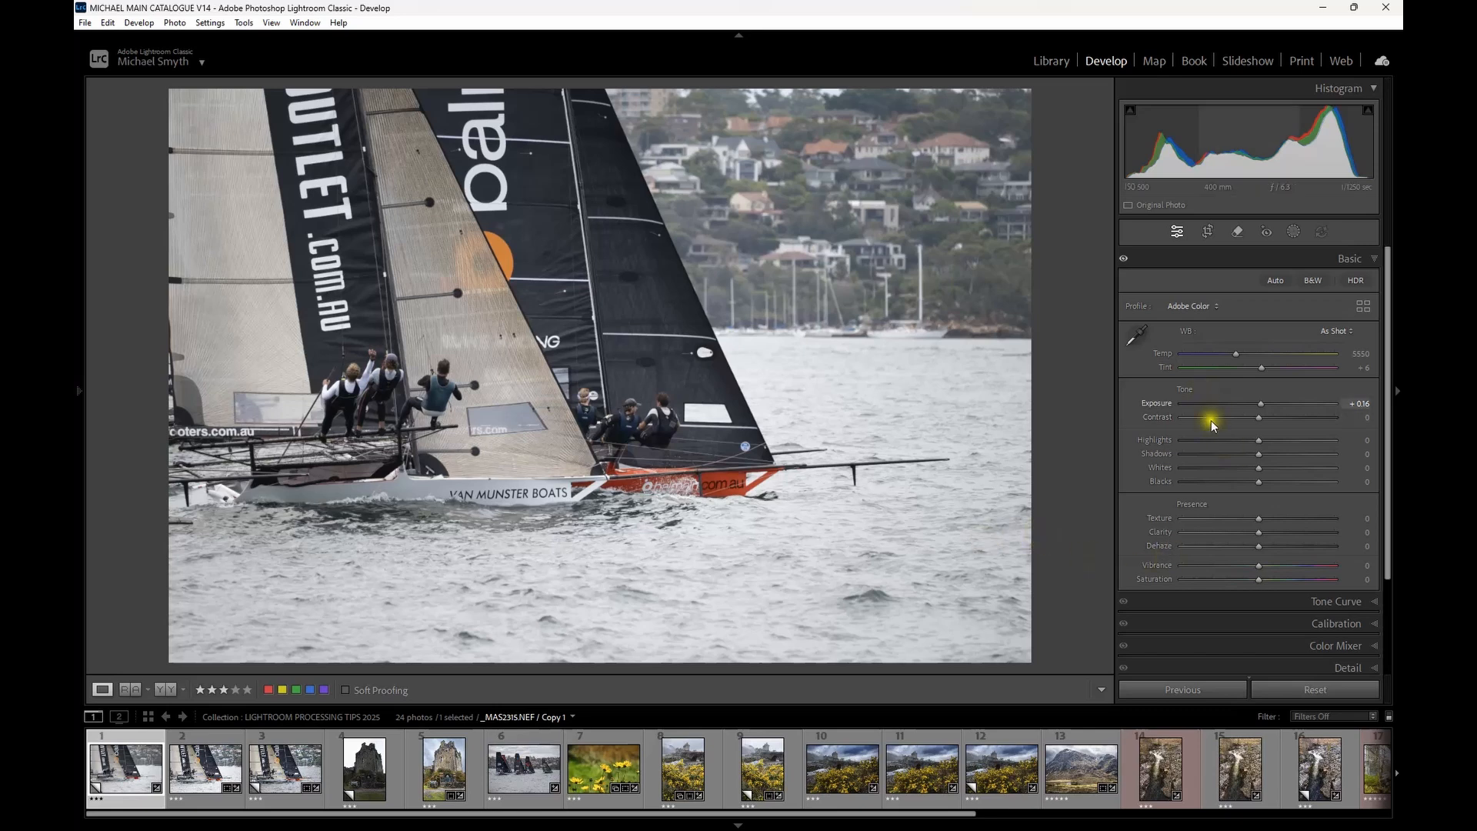
left_click_drag(1258, 419, 1310, 423)
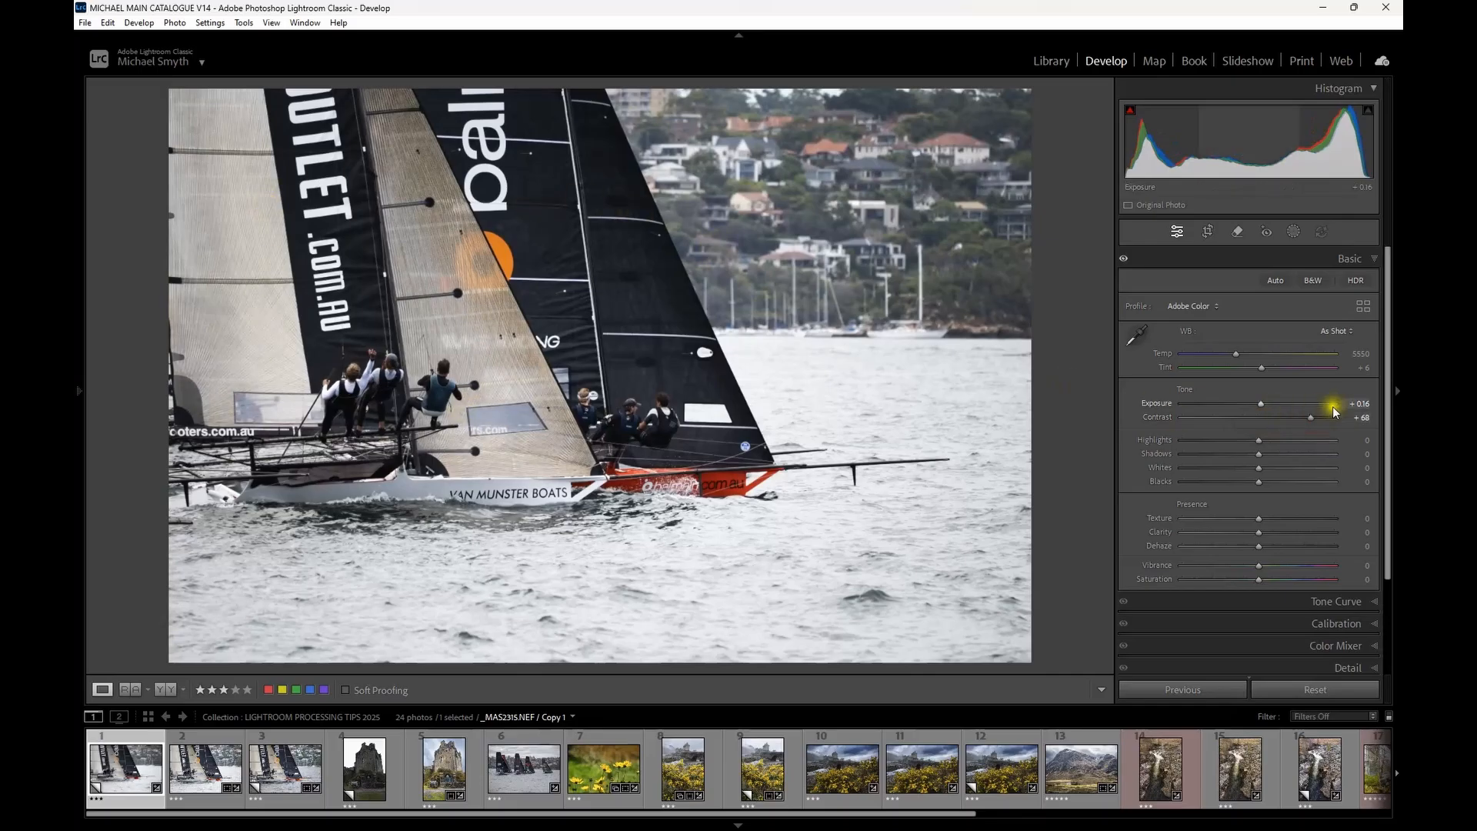
left_click_drag(1308, 415, 1278, 423)
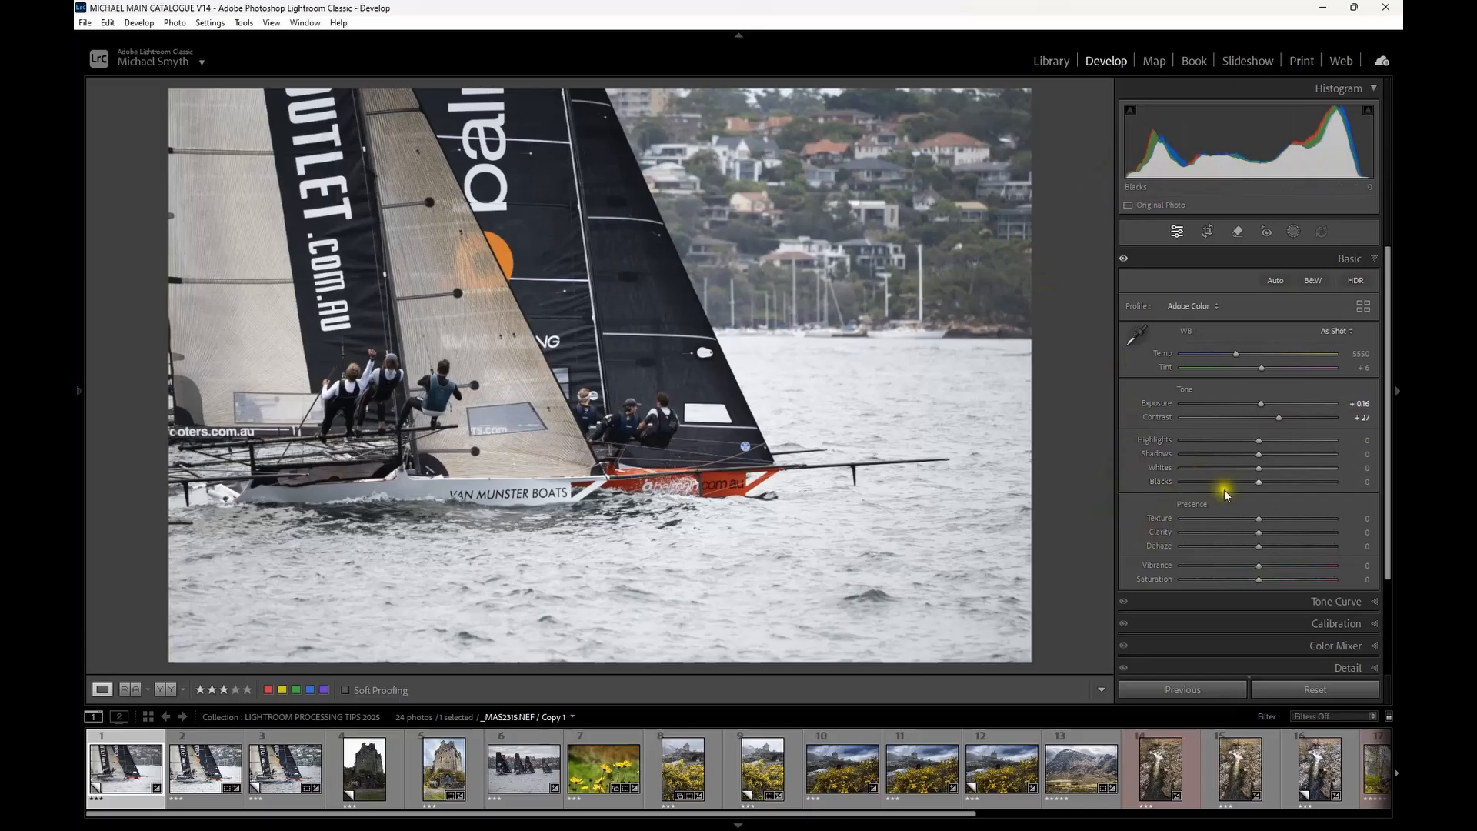
left_click_drag(1258, 459, 1271, 463)
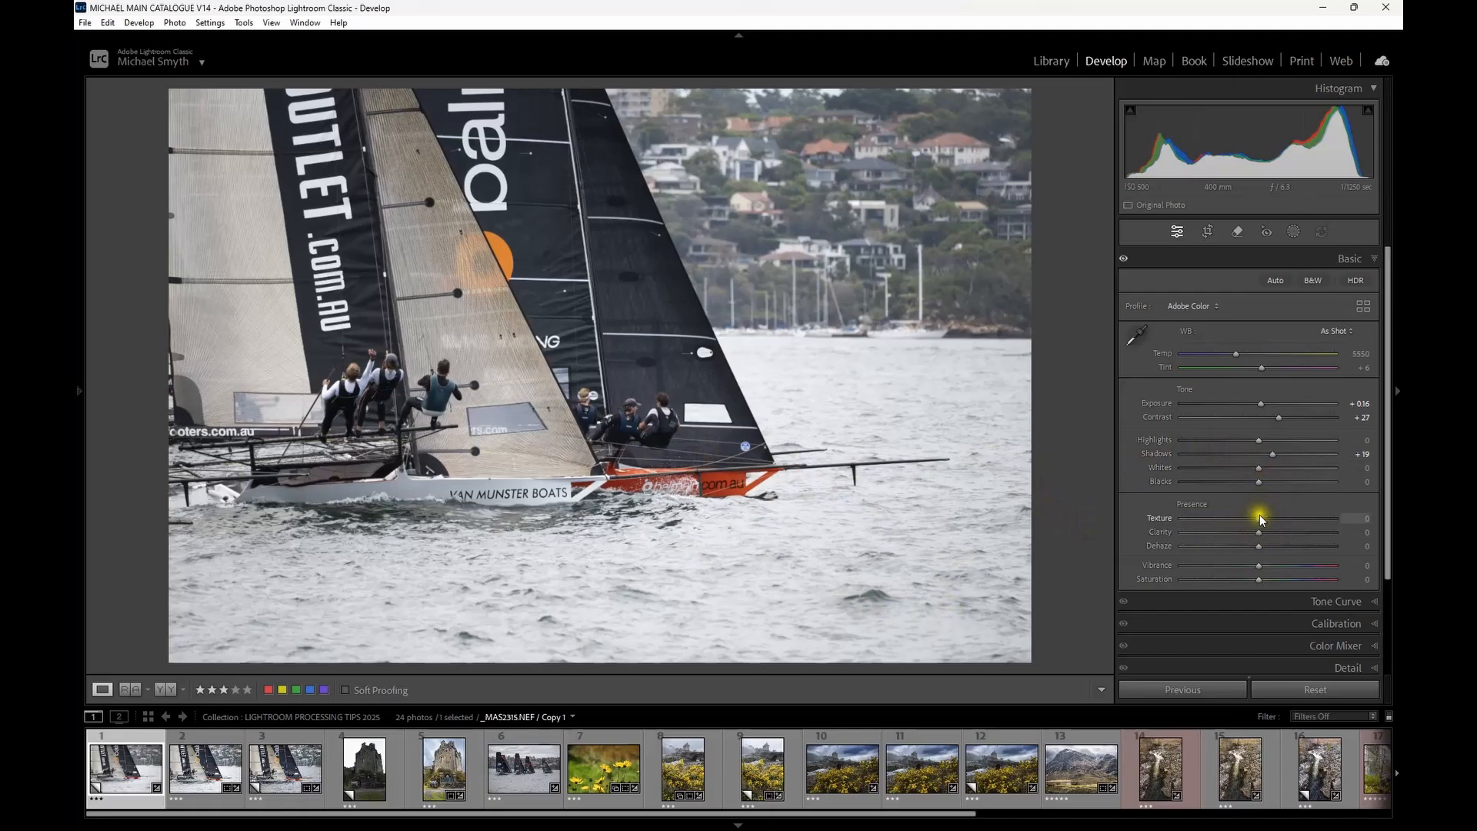
left_click_drag(1259, 519, 1268, 535)
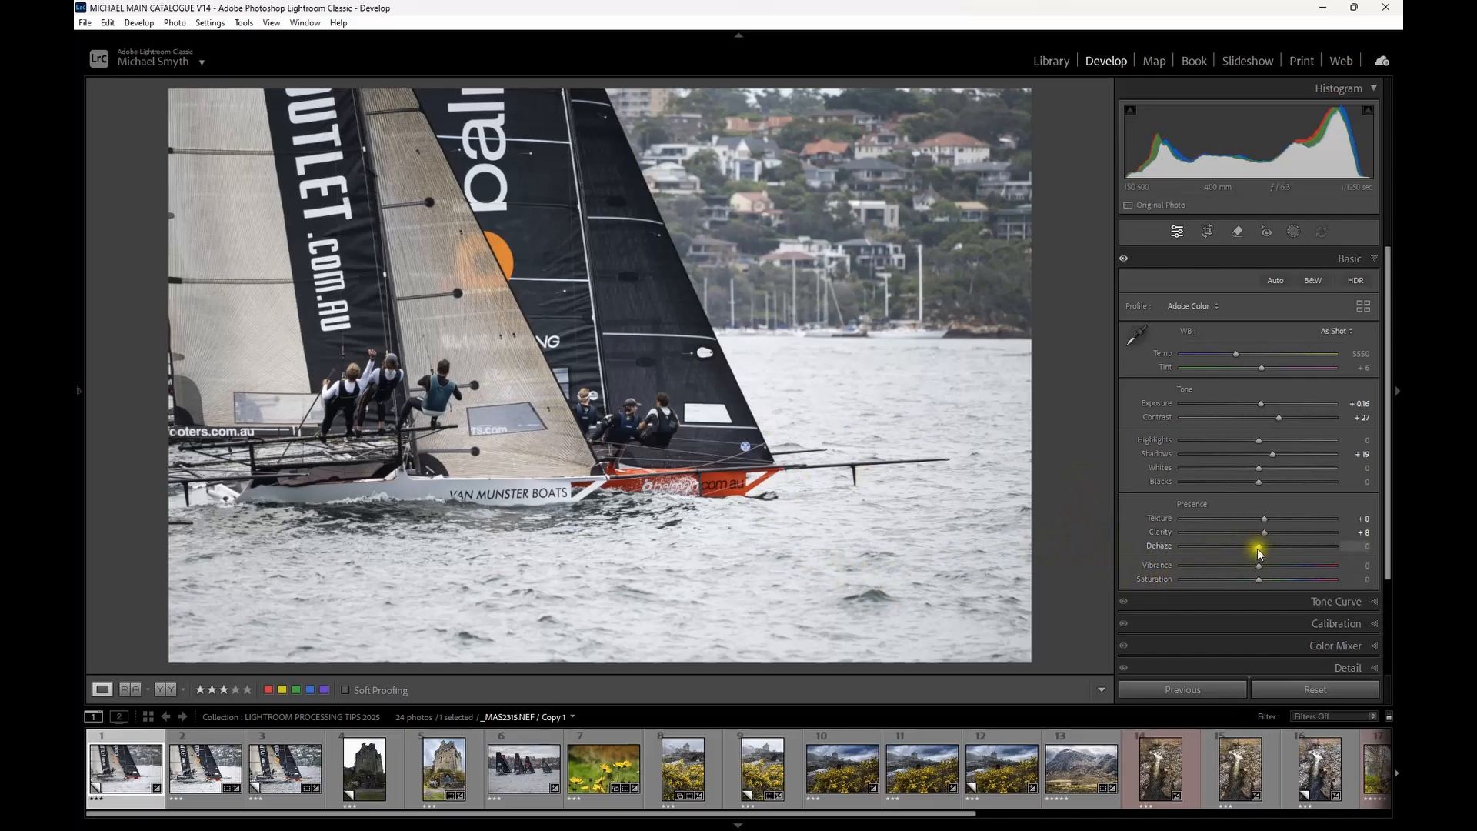
Try Dehaze at -6 and Vibrance at +10, resetting each adjustment to its default.
mouse_move(1257, 548)
left_mouse_down()
mouse_move(1320, 555)
mouse_move(1255, 555)
left_mouse_up()
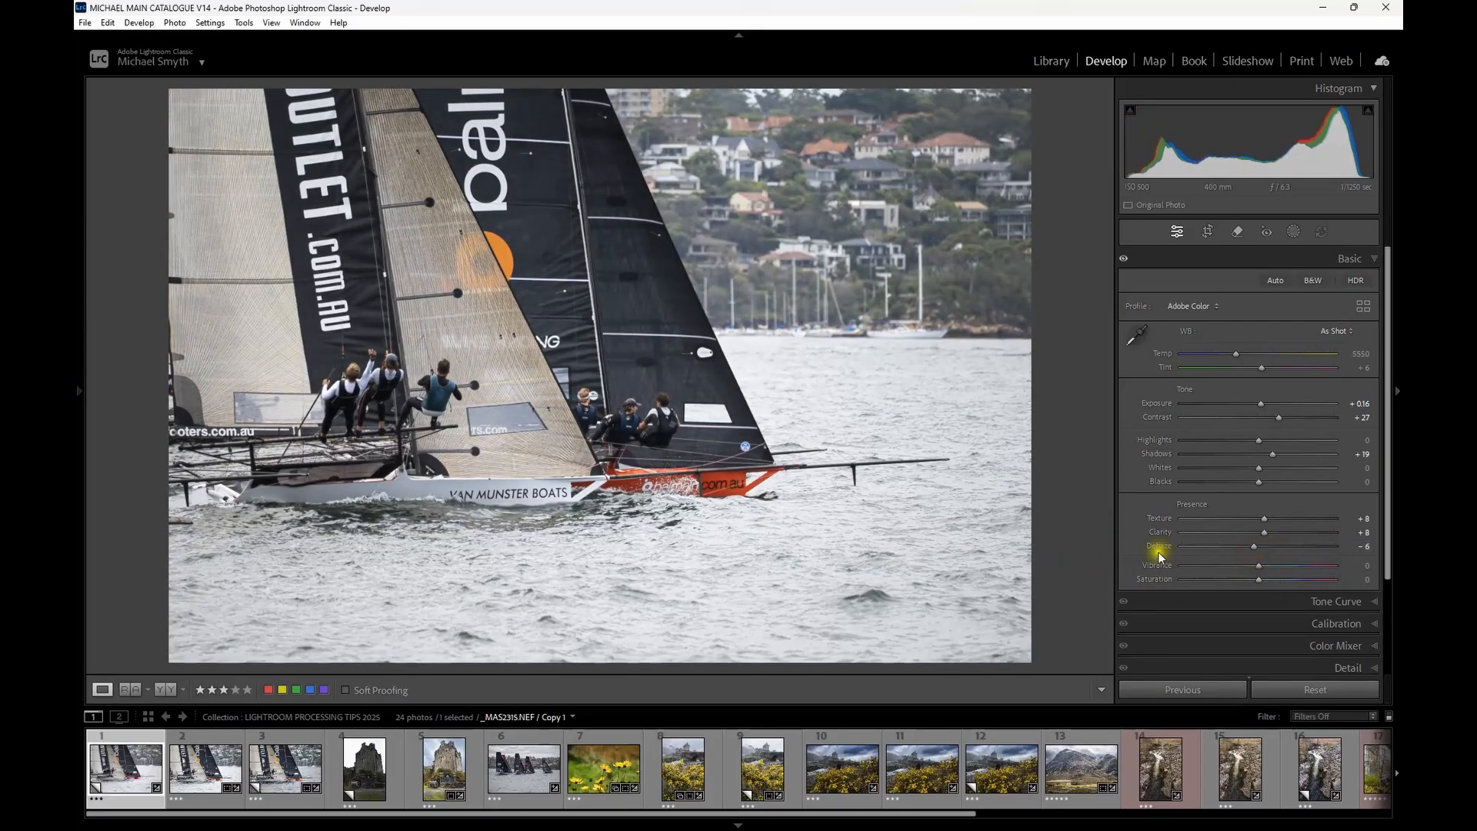
double_click(1157, 546)
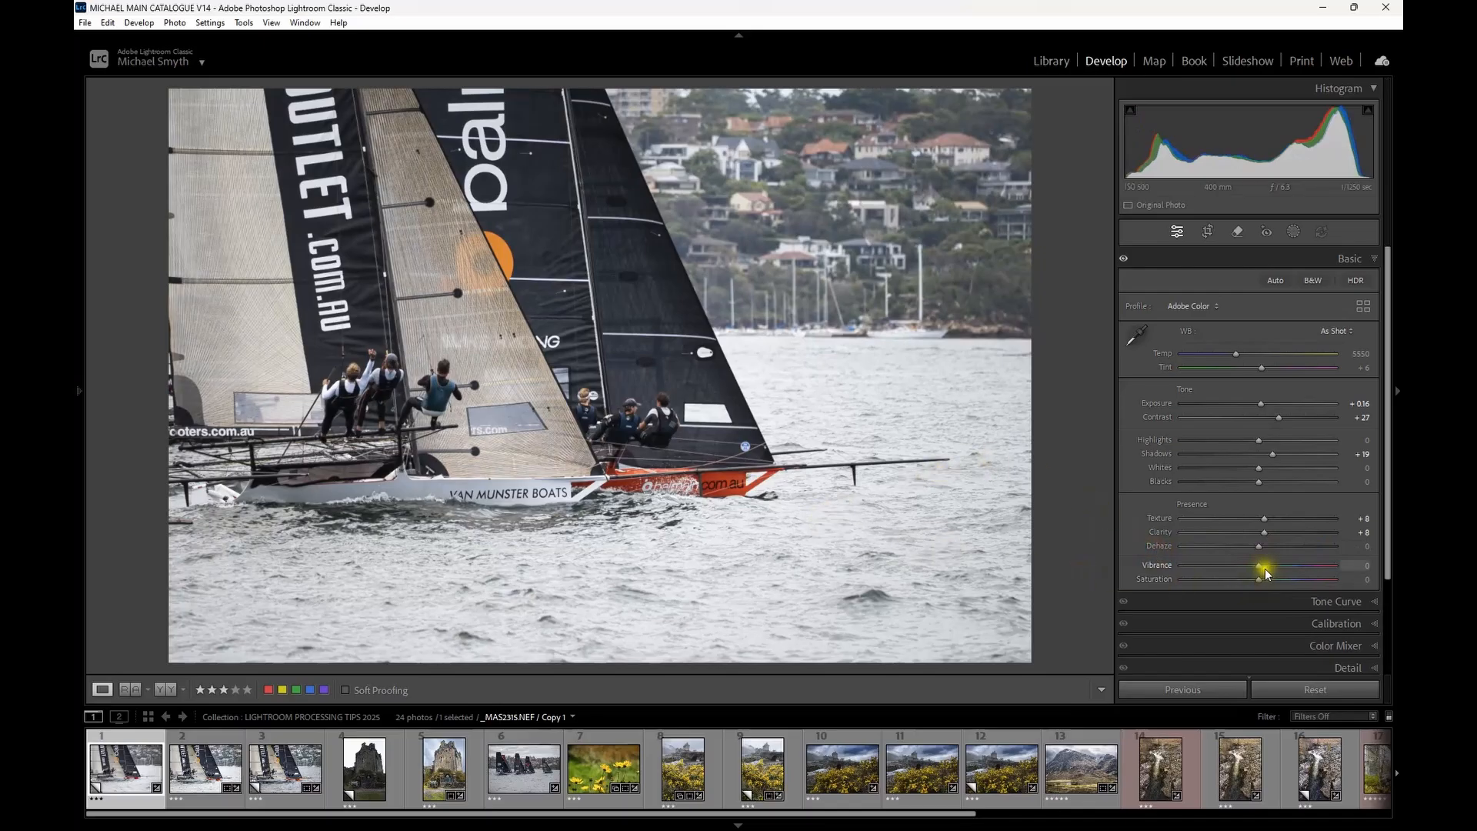
mouse_move(1260, 567)
left_mouse_down()
mouse_move(1287, 566)
mouse_move(1214, 571)
mouse_move(1332, 576)
mouse_move(1181, 578)
mouse_move(1265, 572)
left_mouse_up()
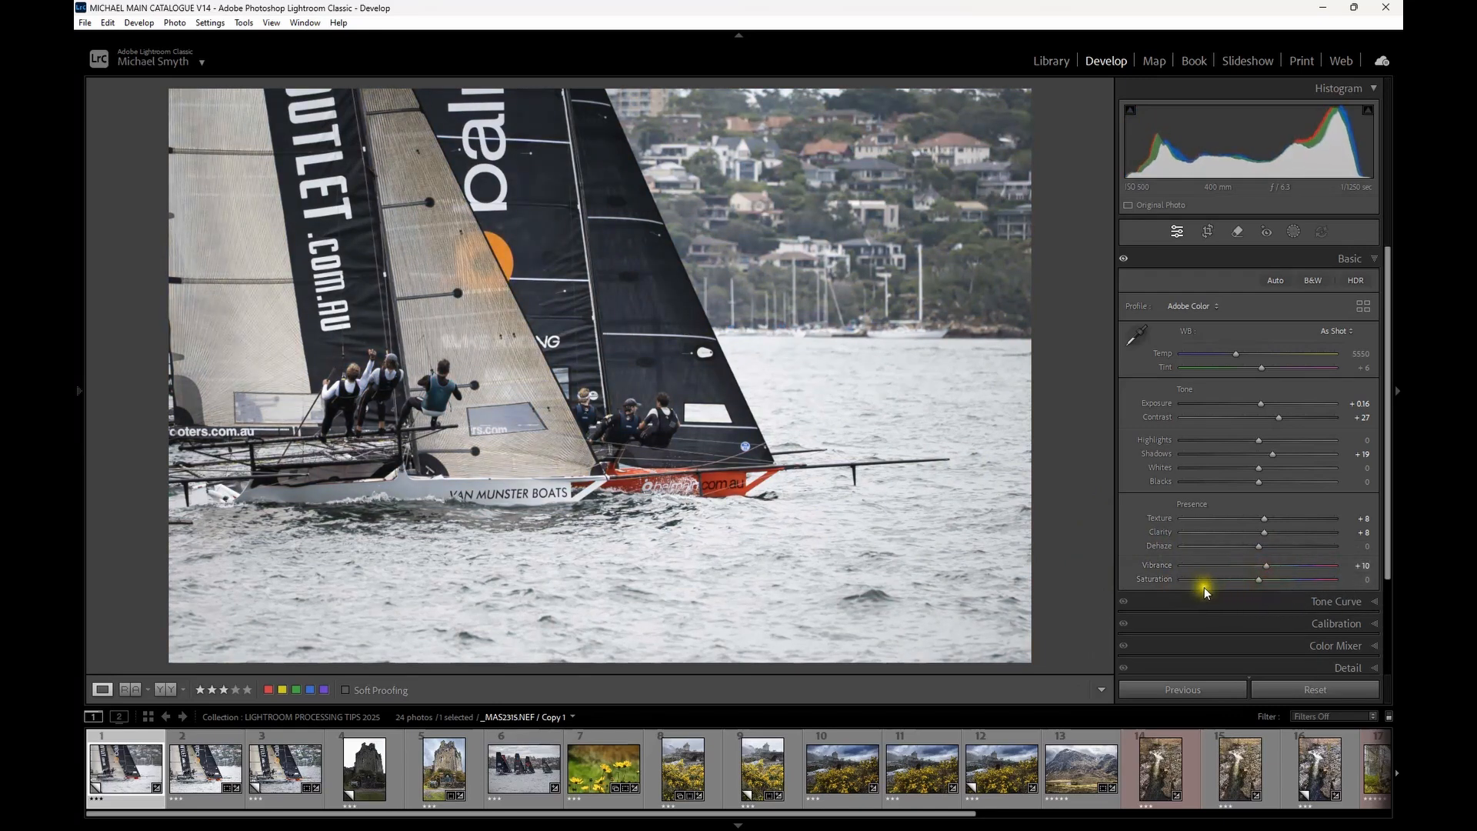
double_click(1155, 567)
Shape the parametric tone curve with Darks at -10, Lights at +5 and Shadows at -5.
left_click(1204, 602)
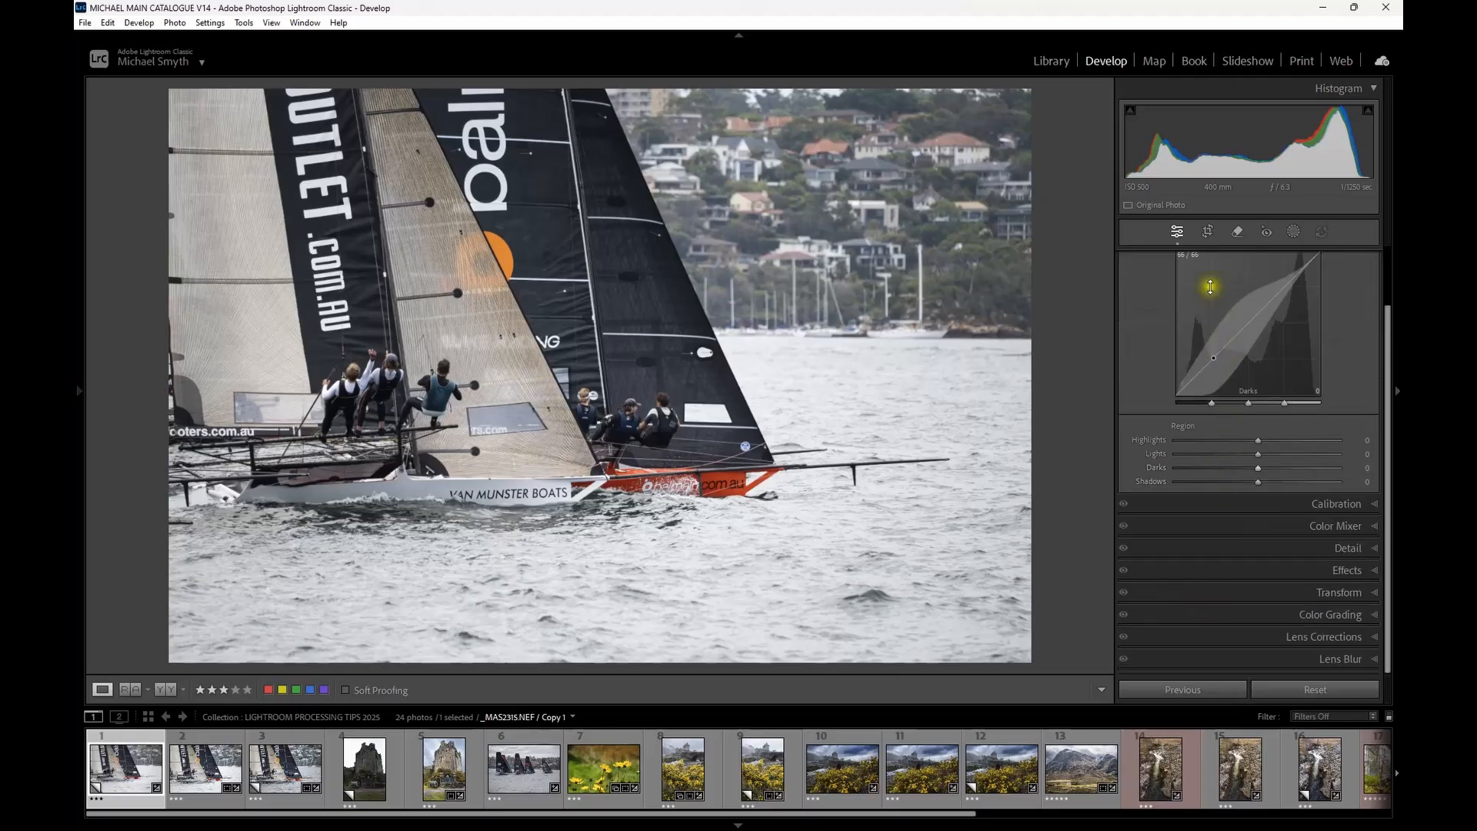
scroll(1234, 346, "up", 2)
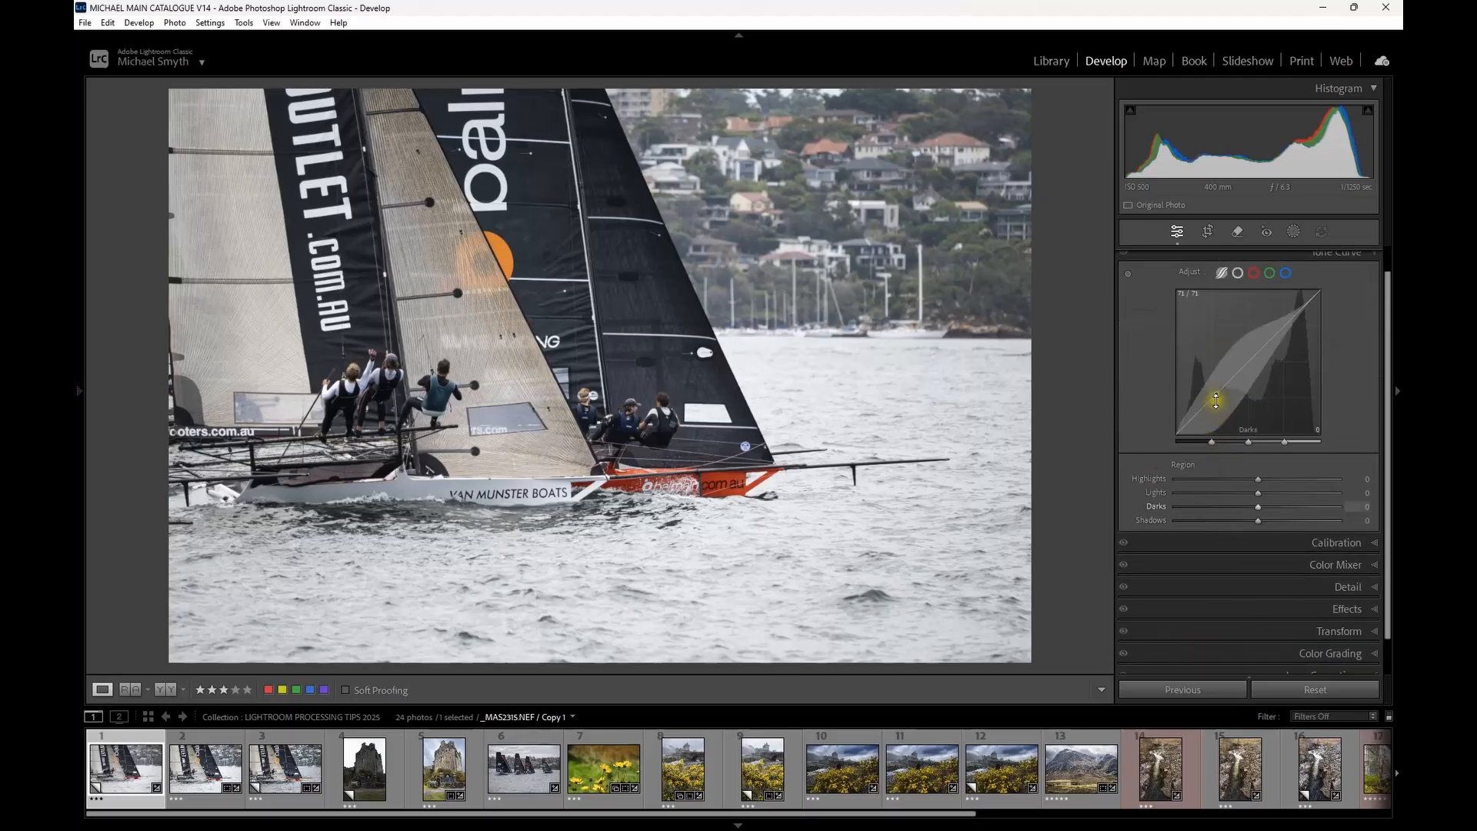
left_click_drag(1214, 393, 1213, 399)
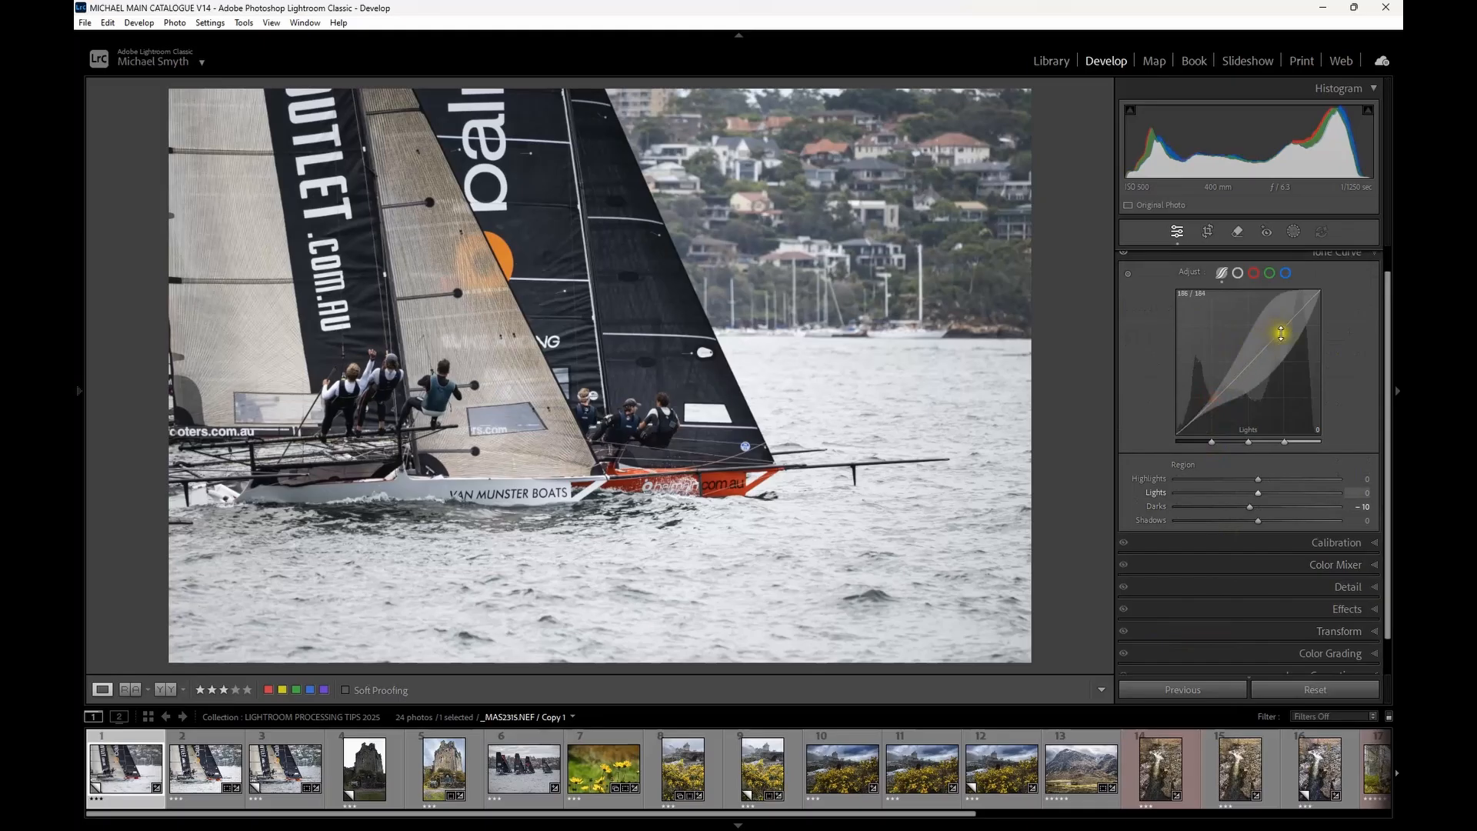
left_click_drag(1281, 333, 1283, 322)
left_click_drag(1209, 410, 1197, 411)
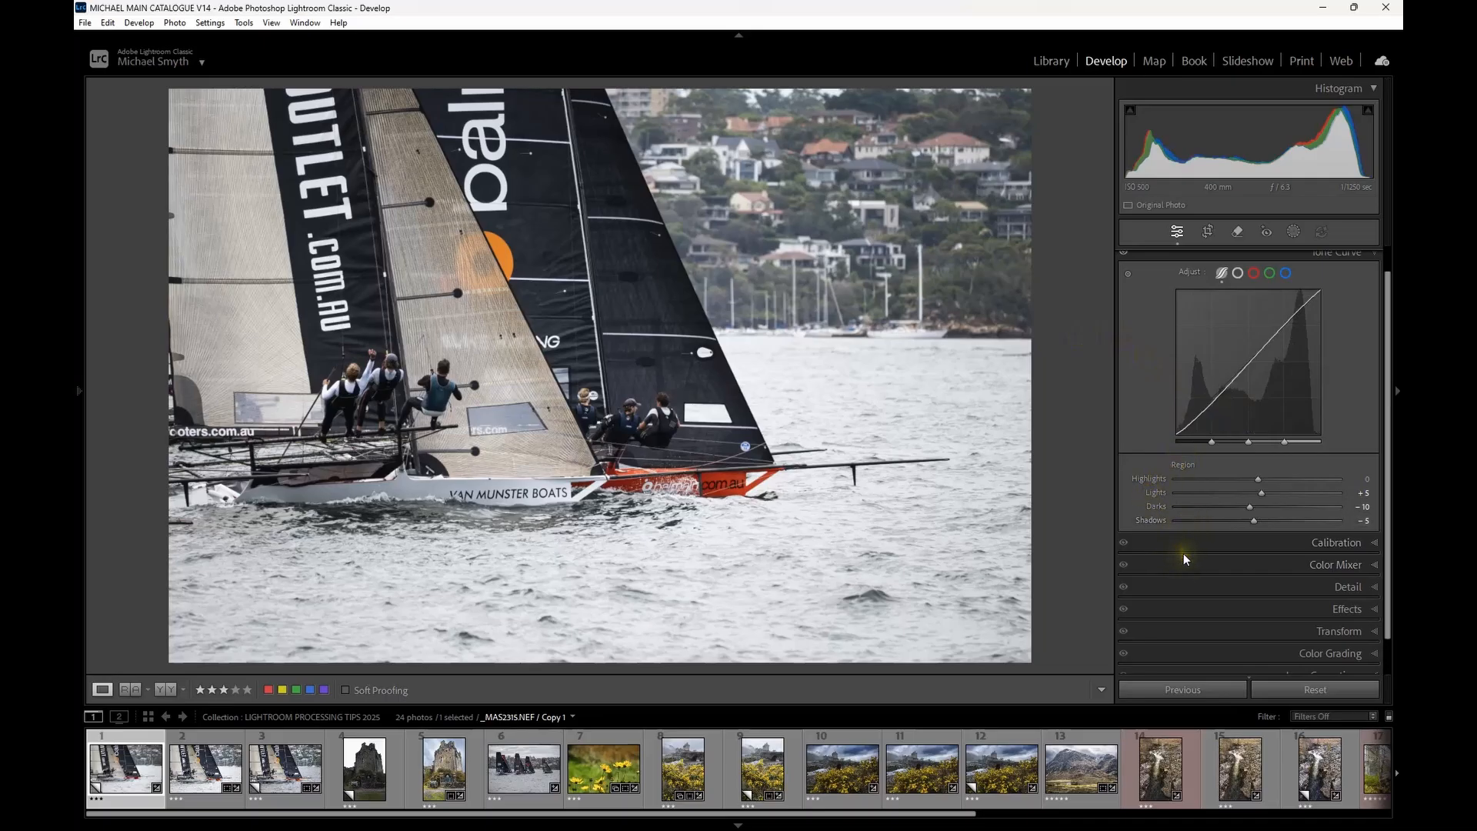
In Calibration, keep process Version 6 and set primary saturation to +14 for blue and +13 for both green and red.
left_click(1211, 543)
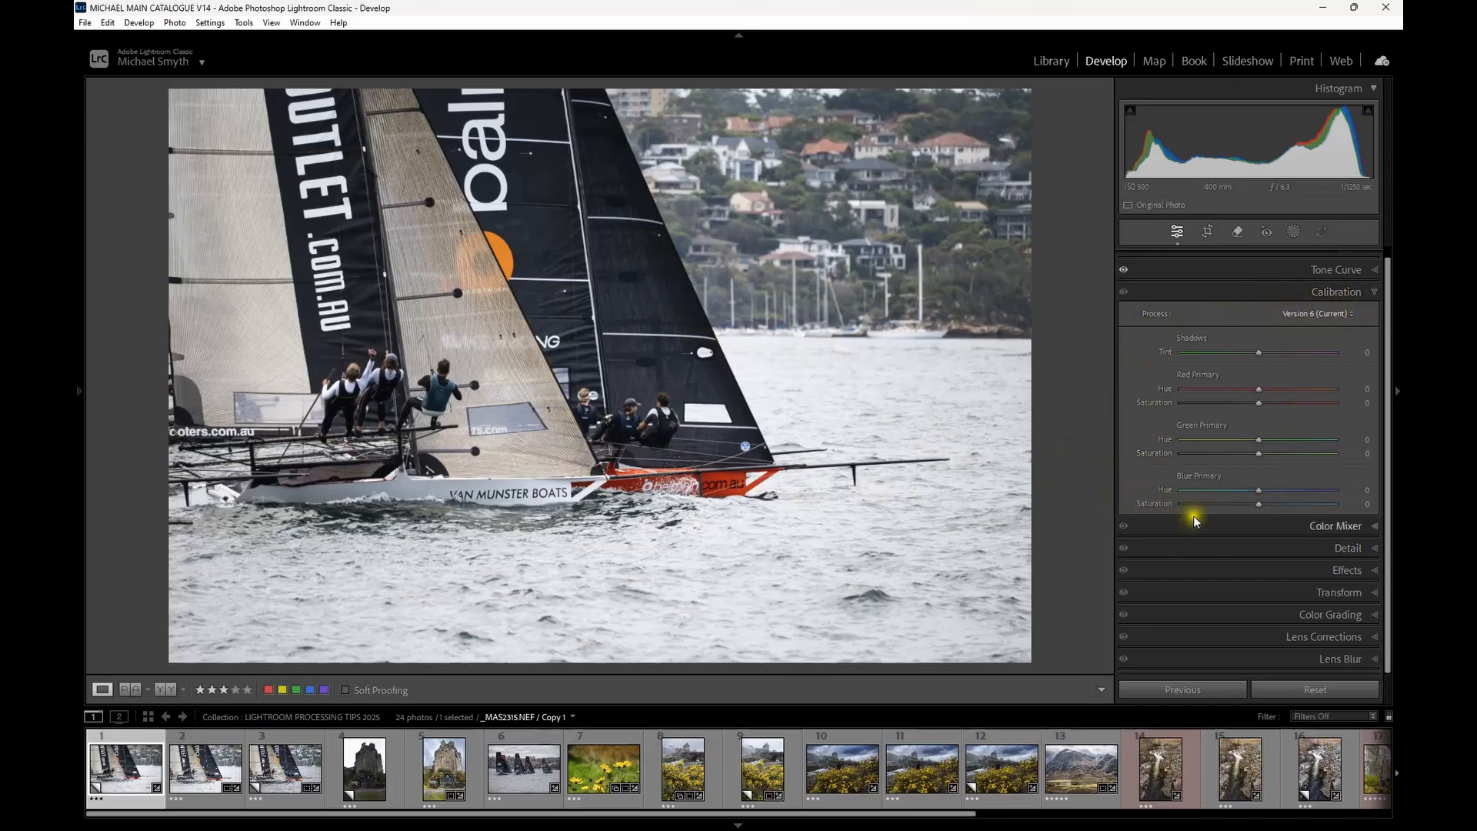
left_click(1317, 314)
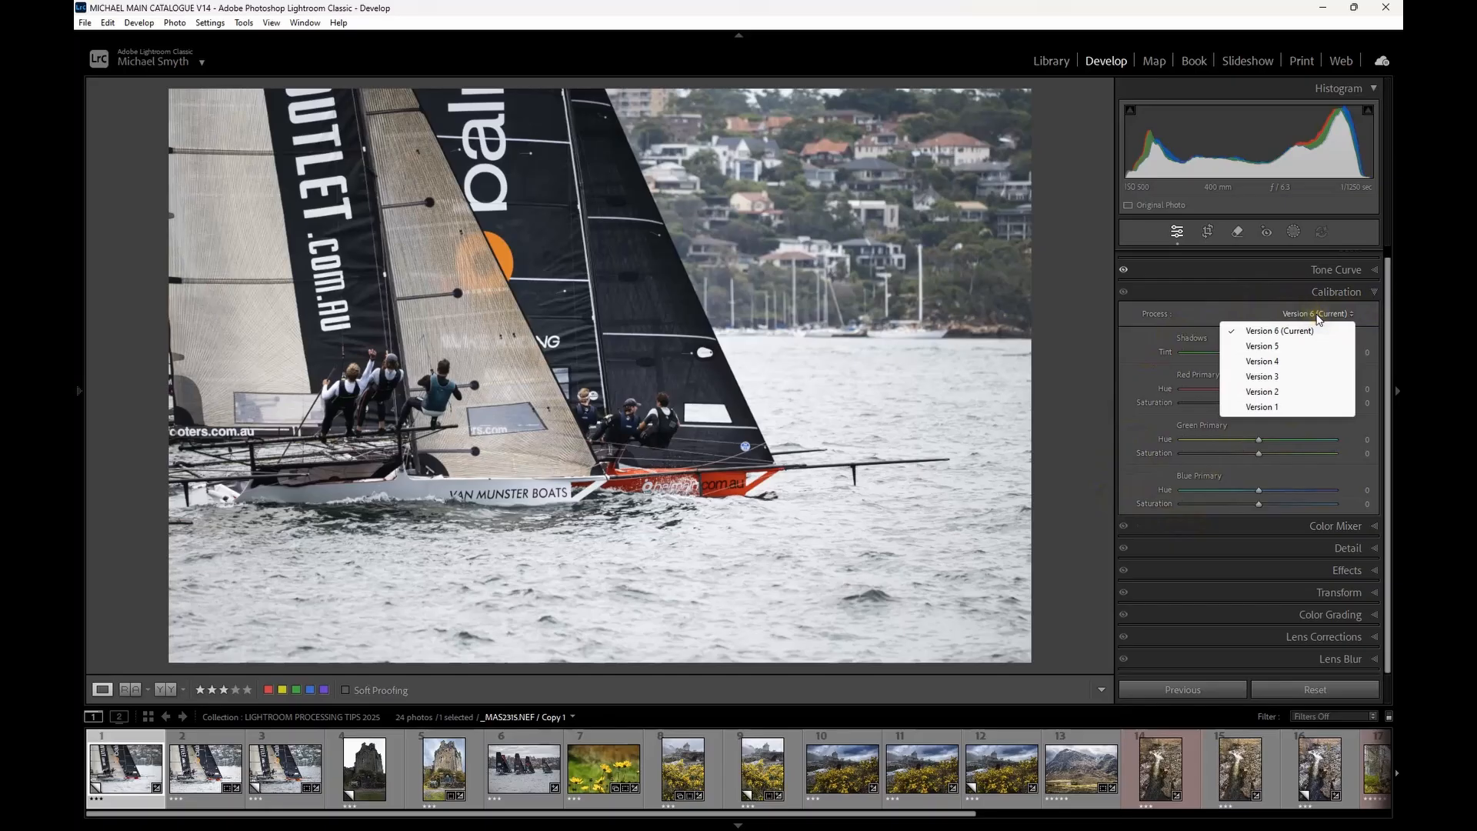
left_click(1278, 329)
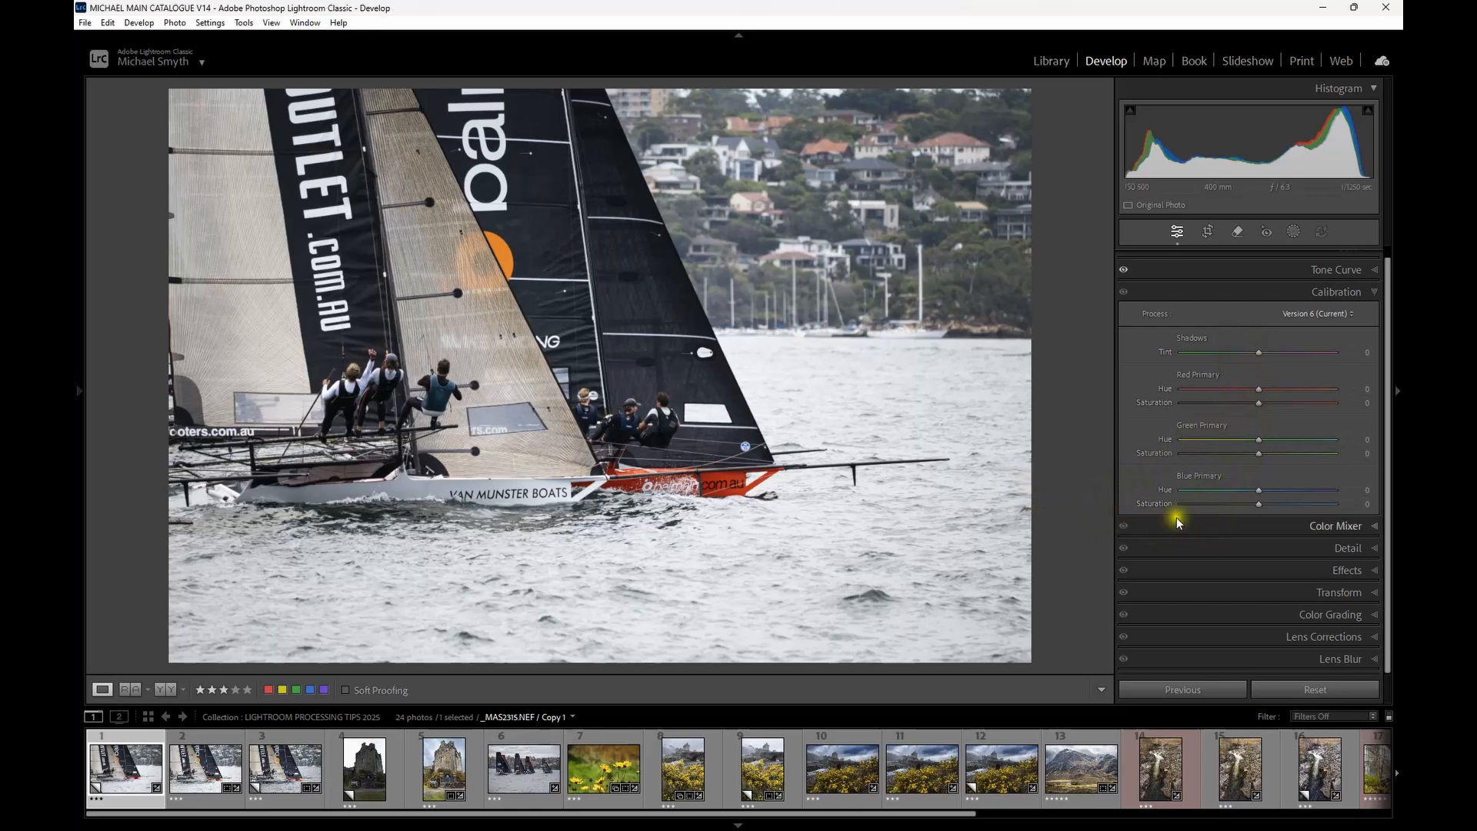
left_click_drag(1260, 504, 1339, 502)
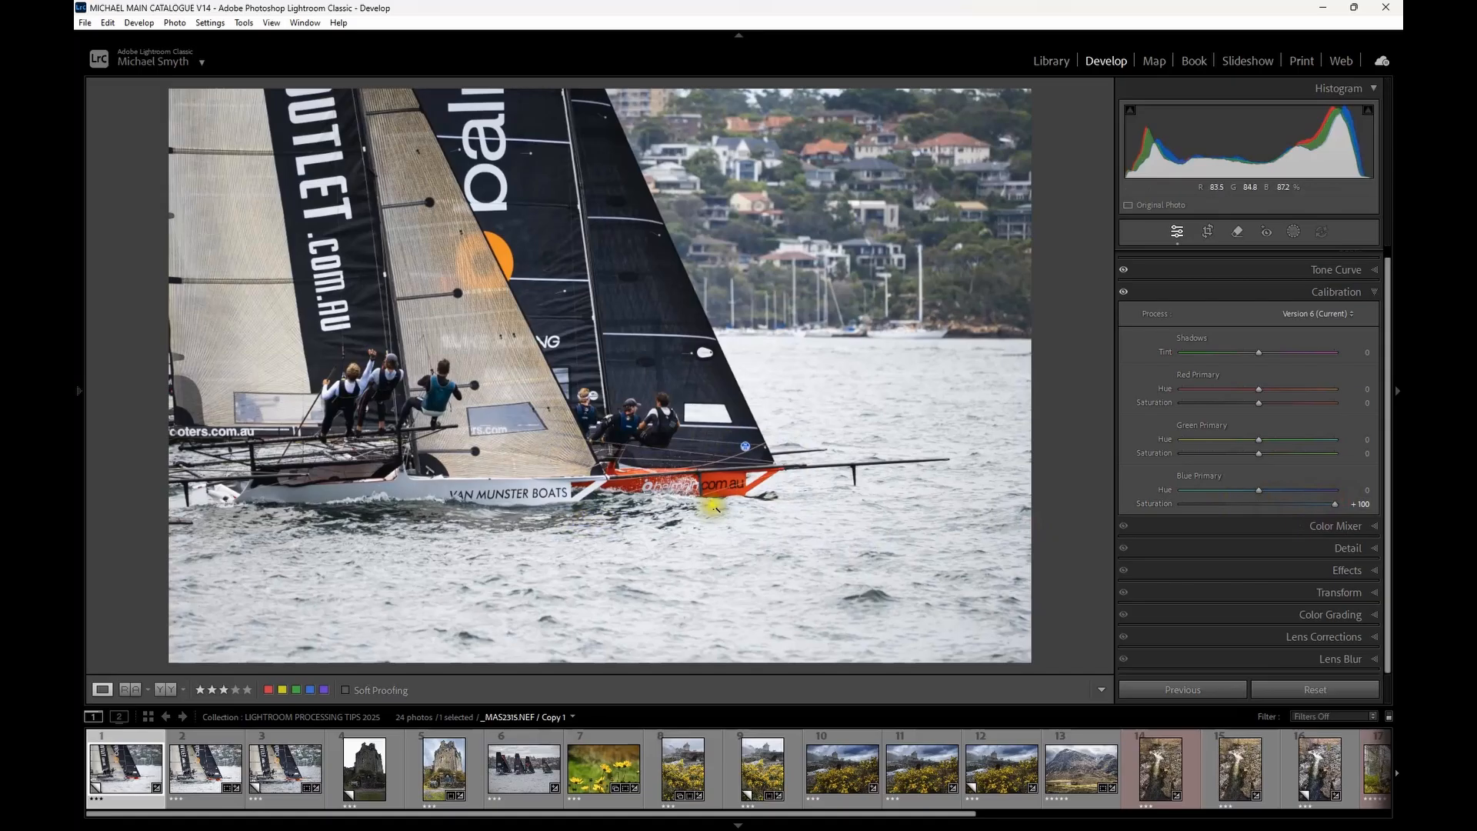
left_click_drag(1336, 504, 1268, 506)
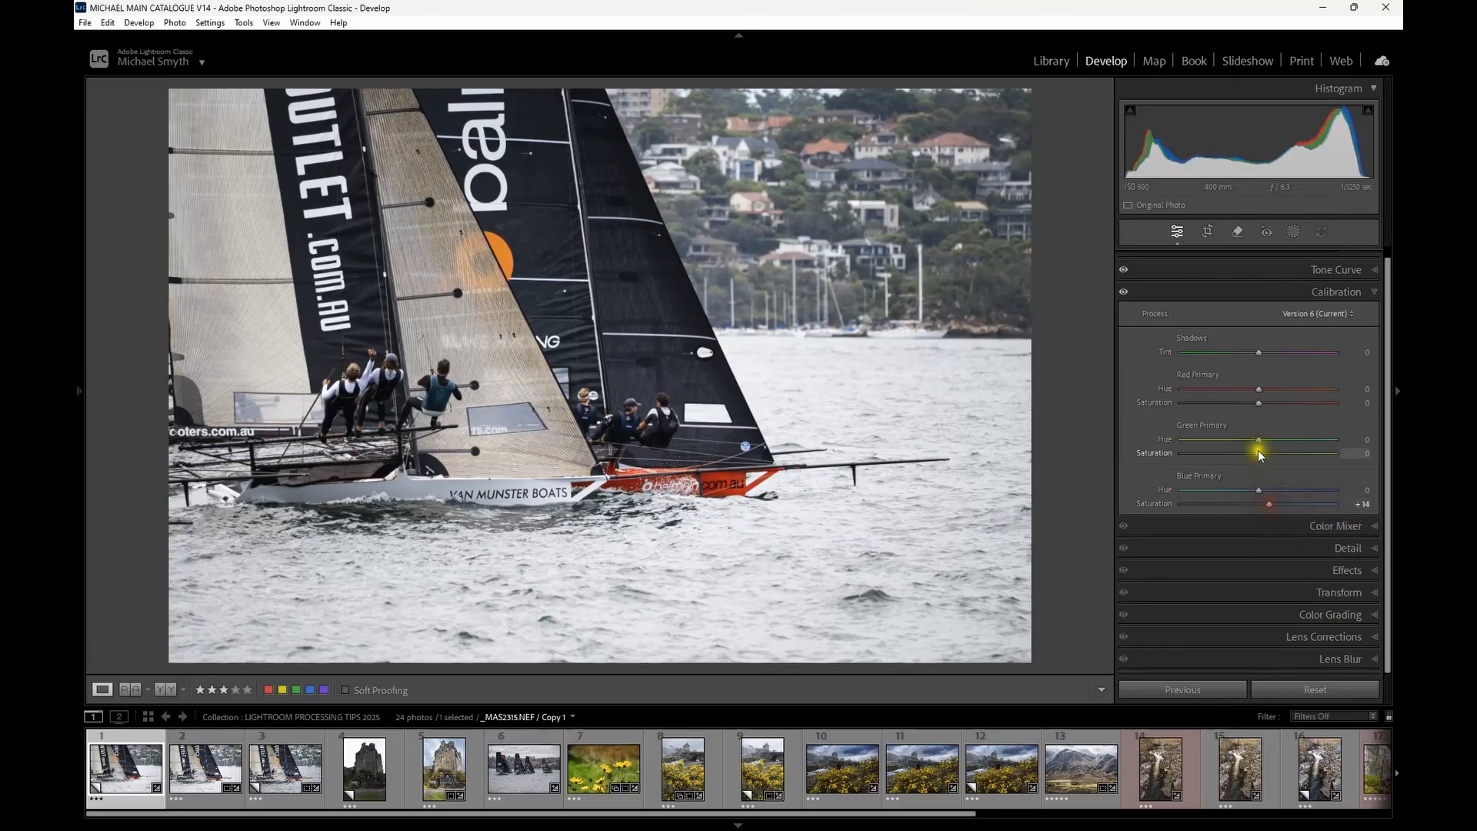
mouse_move(1260, 452)
left_mouse_down()
mouse_move(1289, 452)
mouse_move(1208, 464)
mouse_move(1335, 464)
mouse_move(1155, 481)
mouse_move(1348, 461)
mouse_move(1221, 472)
mouse_move(1270, 465)
left_mouse_up()
mouse_move(1259, 402)
left_mouse_down()
mouse_move(1338, 407)
mouse_move(1231, 416)
mouse_move(1354, 412)
mouse_move(1270, 416)
left_mouse_up()
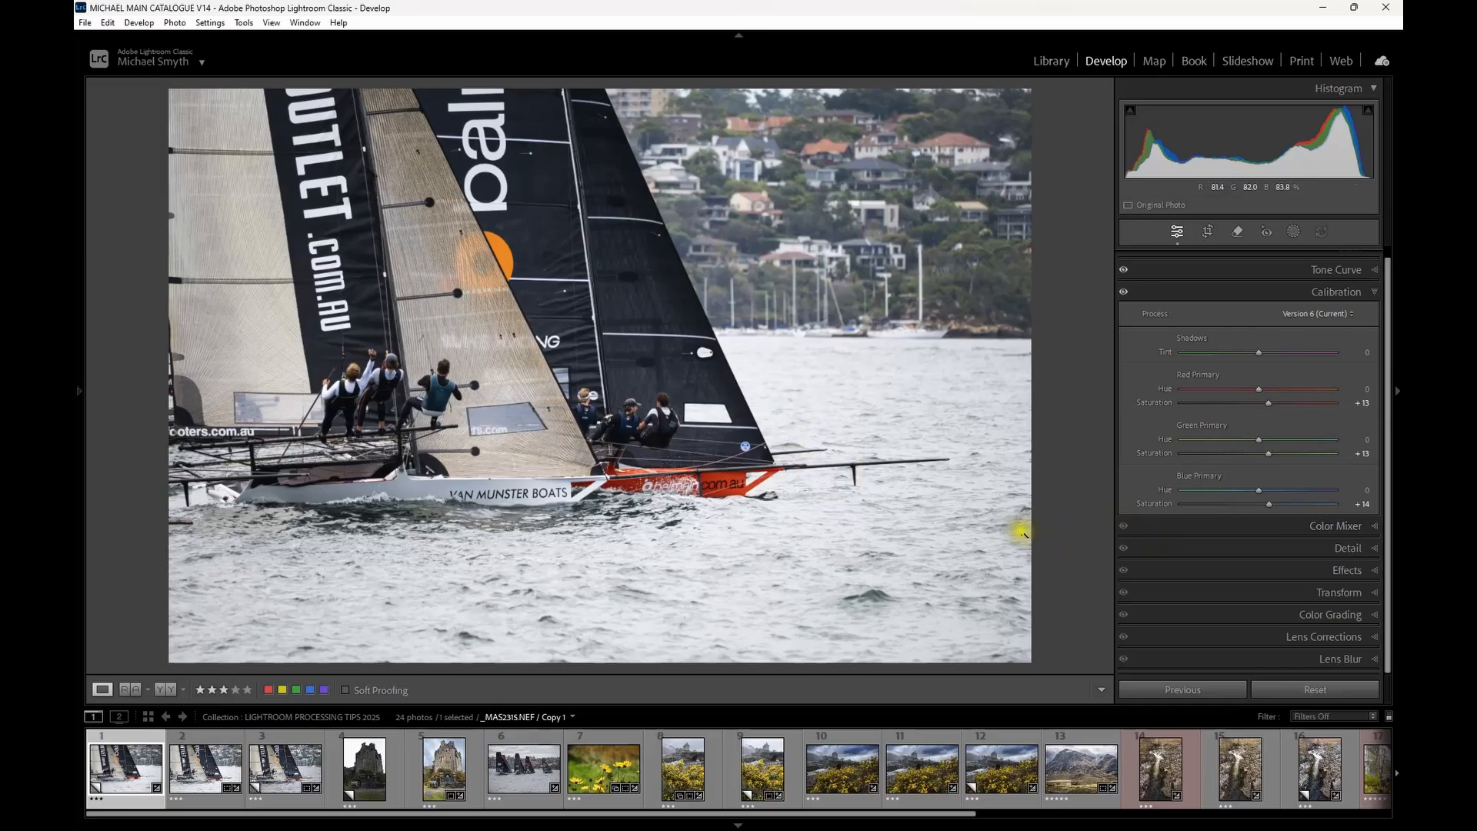
In the Color Mixer, set saturation to -9 for Red and -8 for Orange, and slightly raise the Red luminance.
left_click(1217, 531)
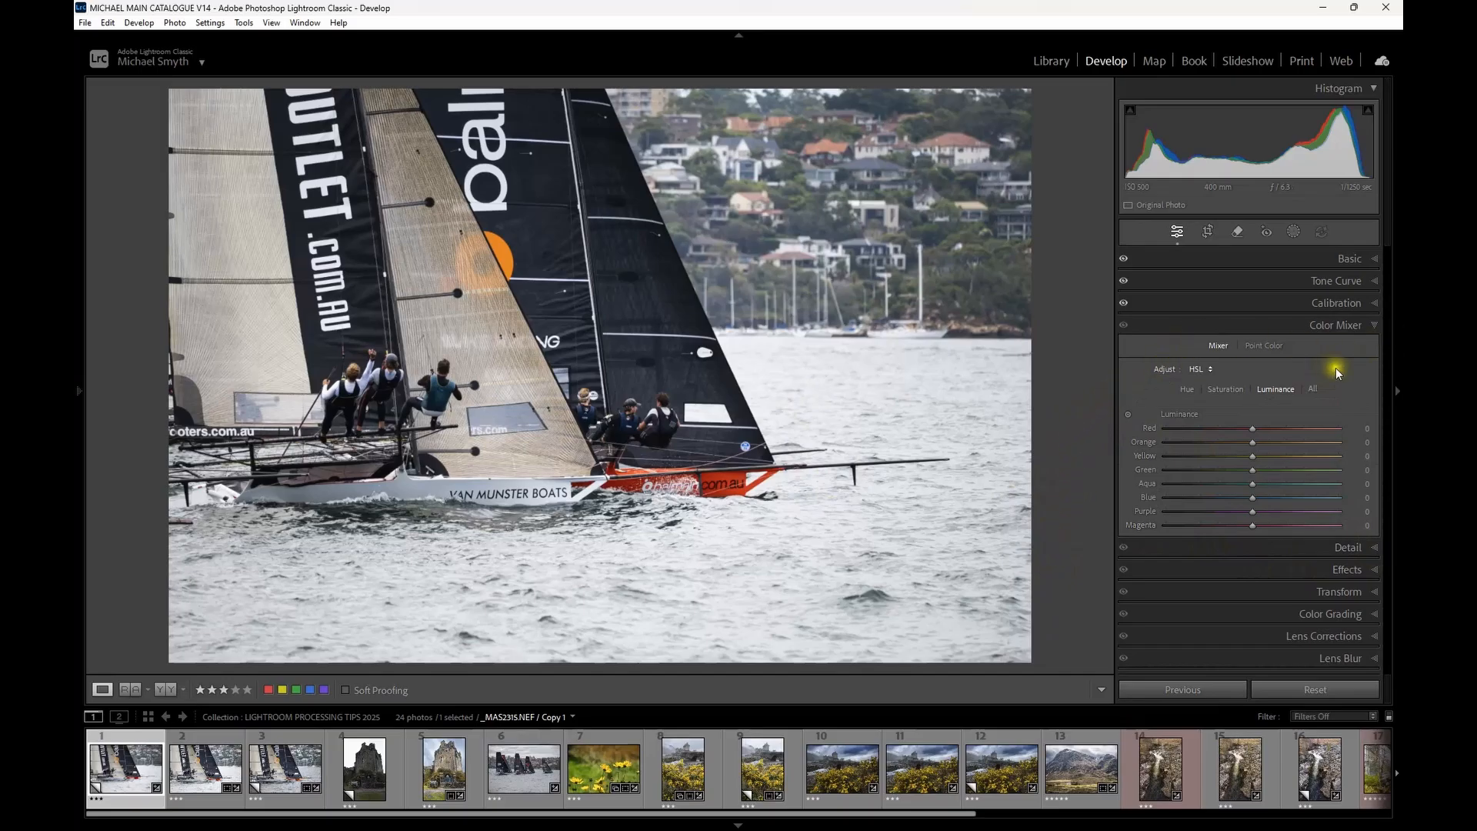
left_click(1185, 390)
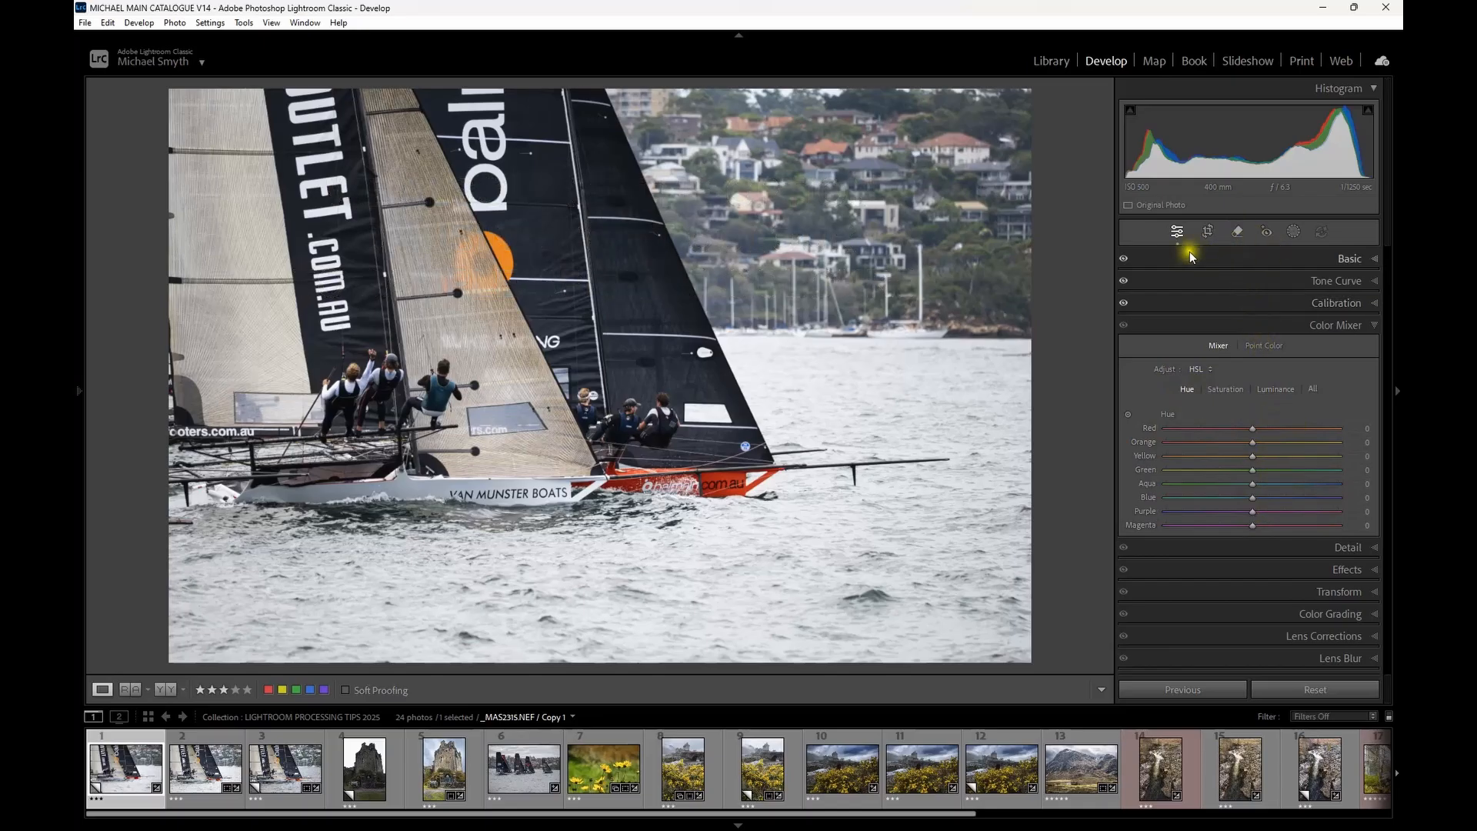
left_click(1231, 391)
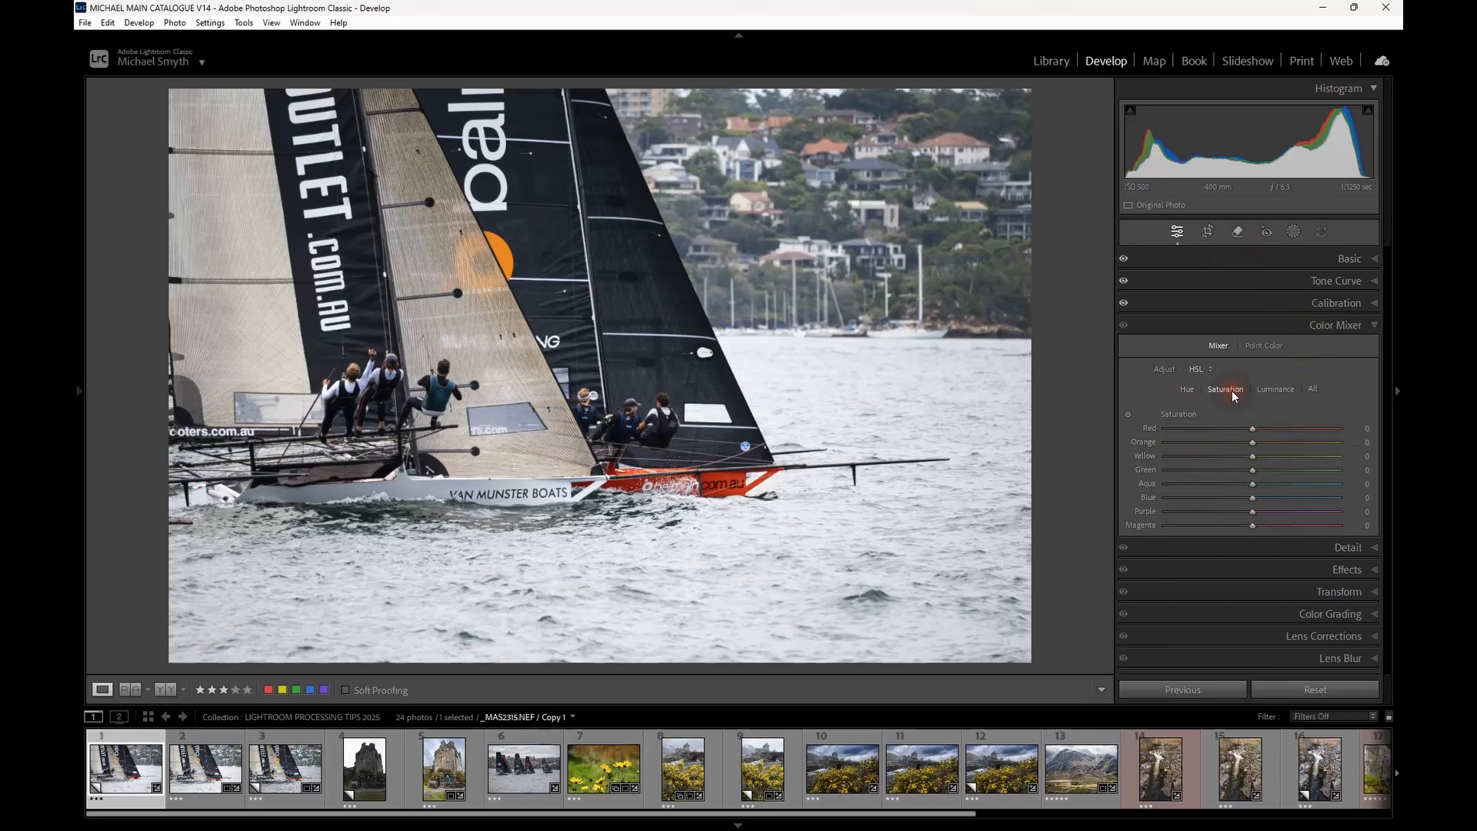
left_click(1278, 389)
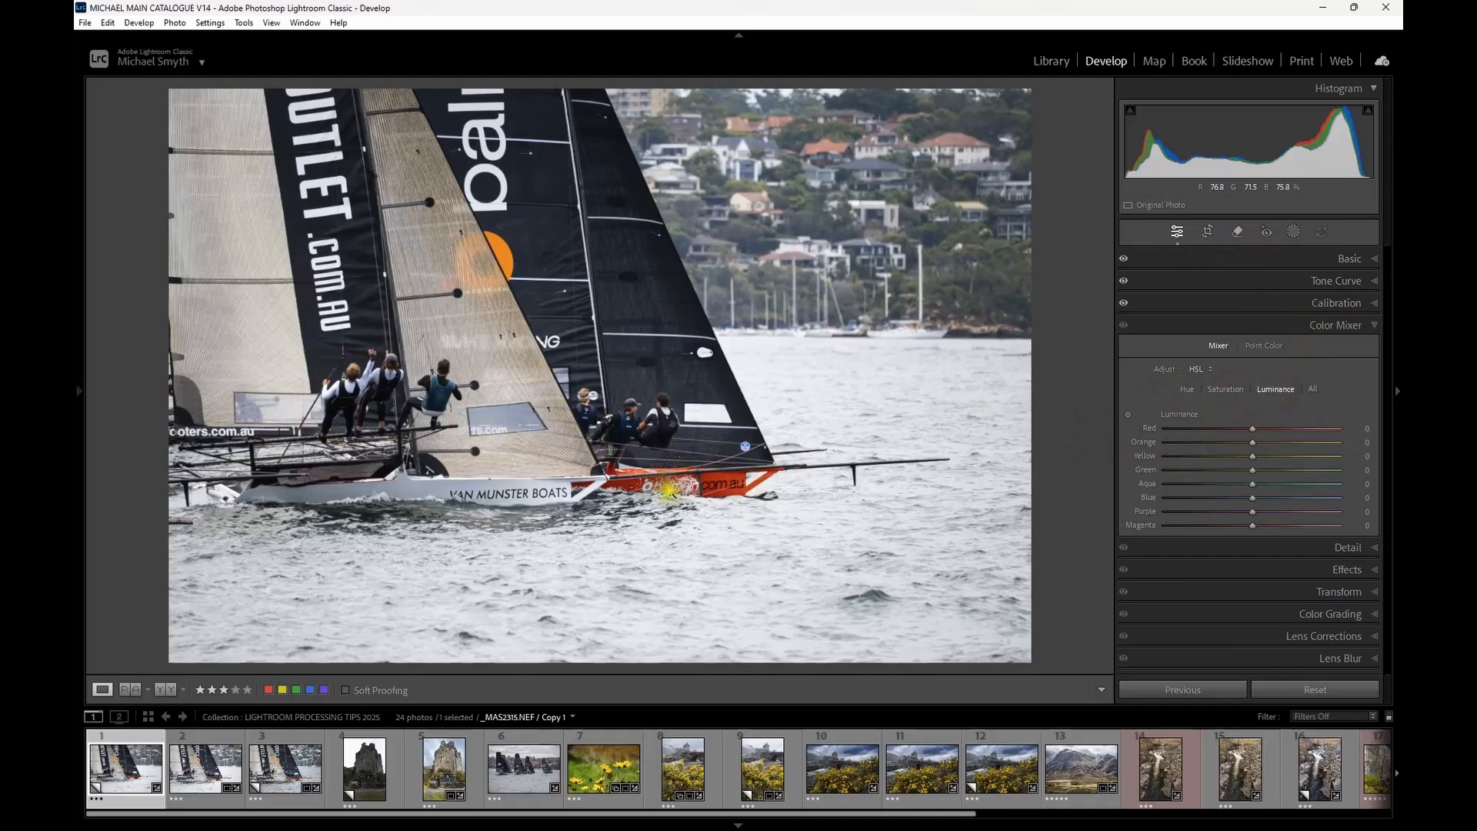
left_click(1223, 390)
mouse_move(1252, 429)
left_mouse_down()
mouse_move(1312, 436)
mouse_move(1177, 431)
mouse_move(1368, 449)
mouse_move(1246, 433)
mouse_move(1366, 433)
mouse_move(1188, 448)
mouse_move(1251, 444)
left_mouse_up()
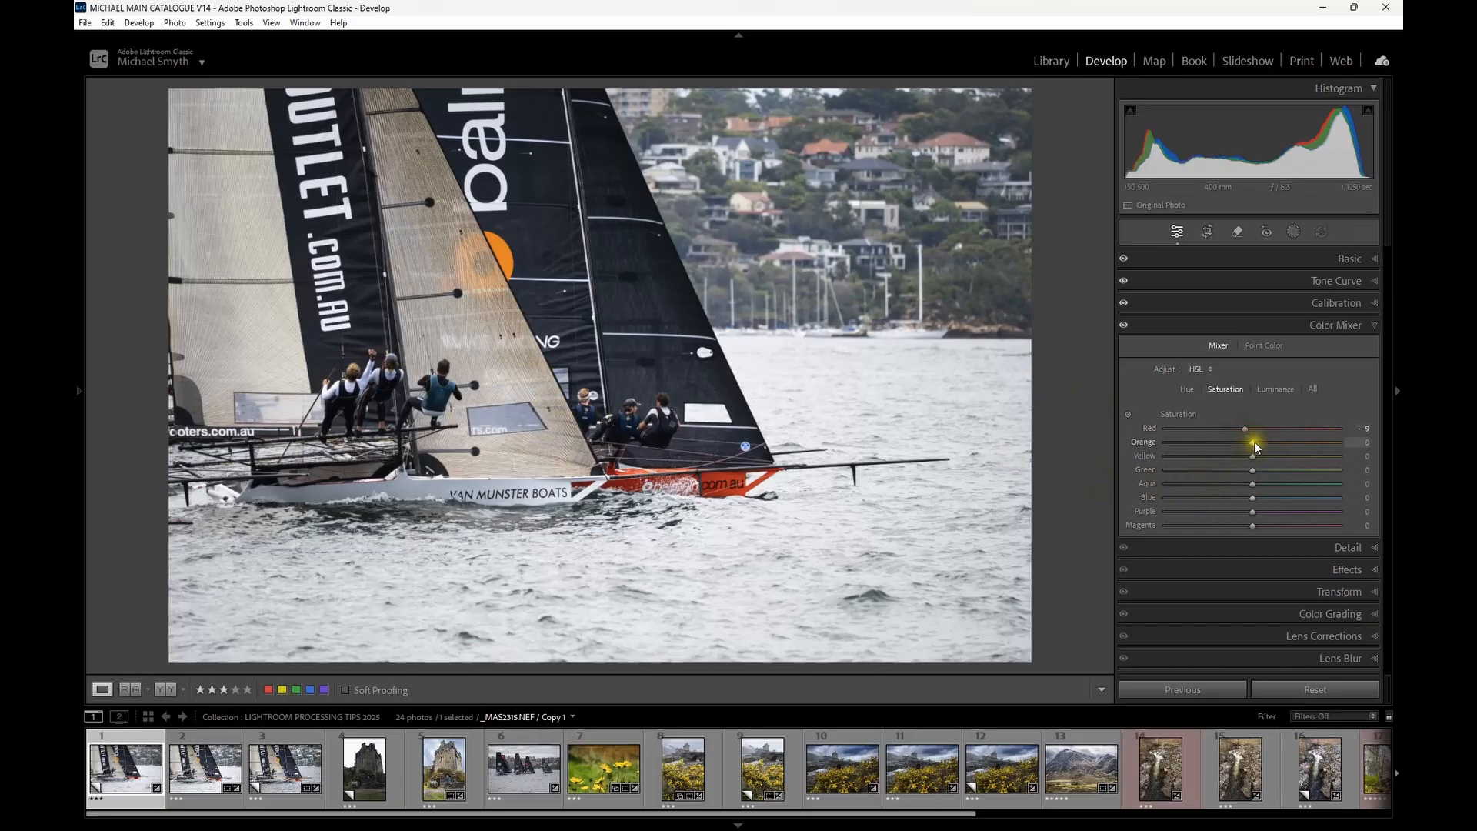
left_click_drag(1254, 442, 1322, 442)
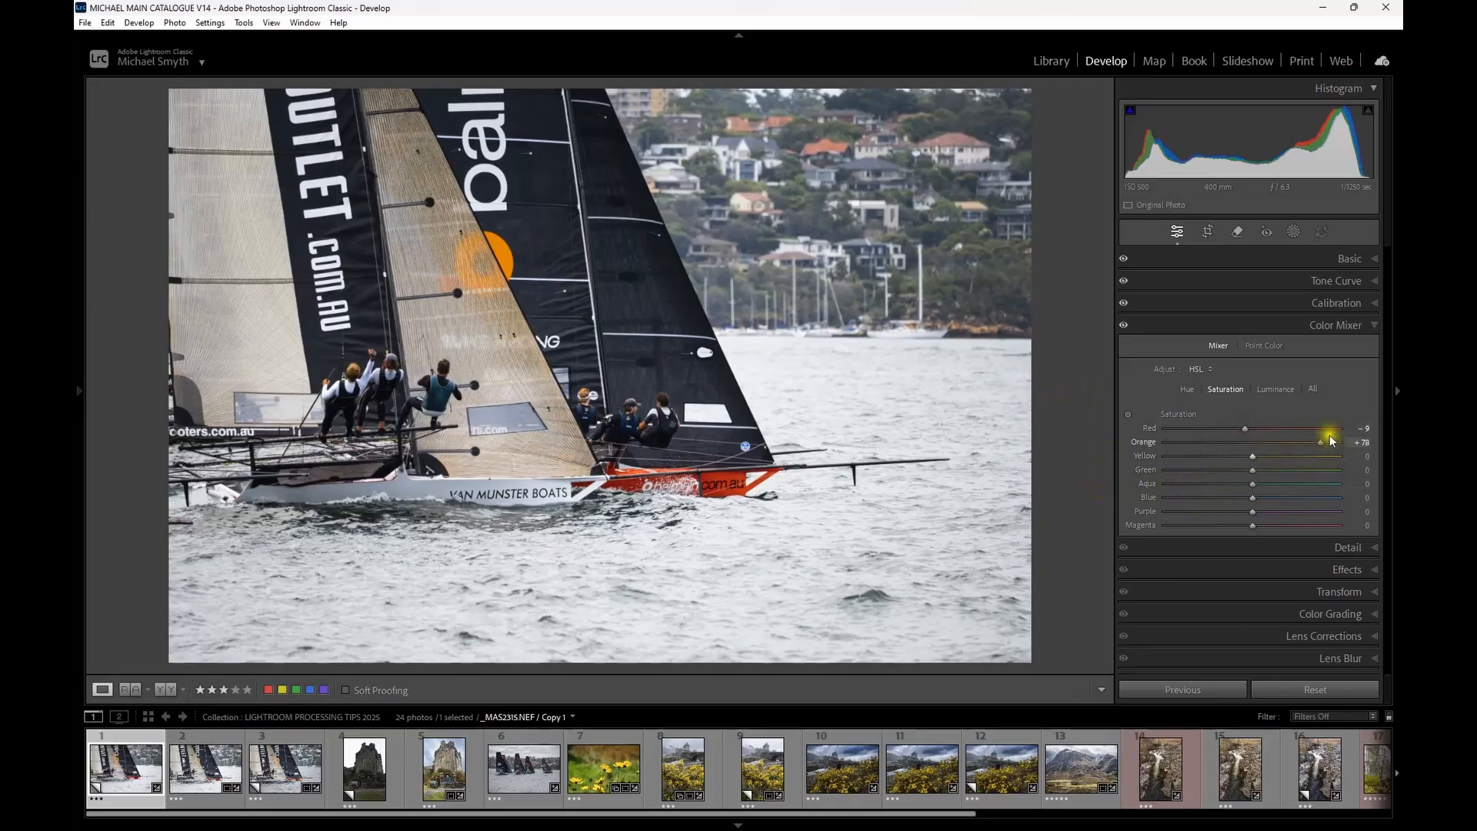
left_click_drag(1320, 445, 1247, 456)
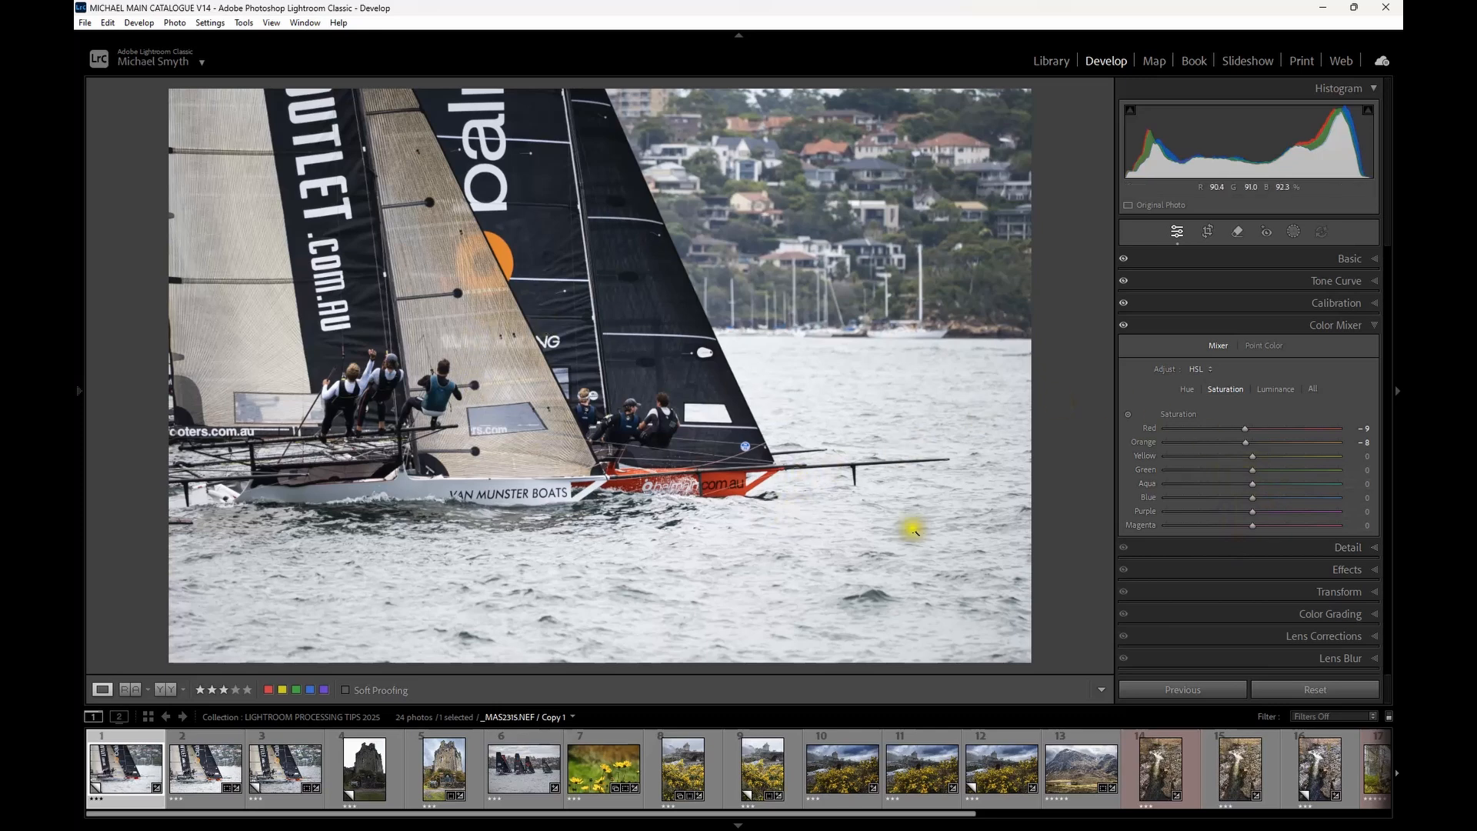
left_click(1273, 389)
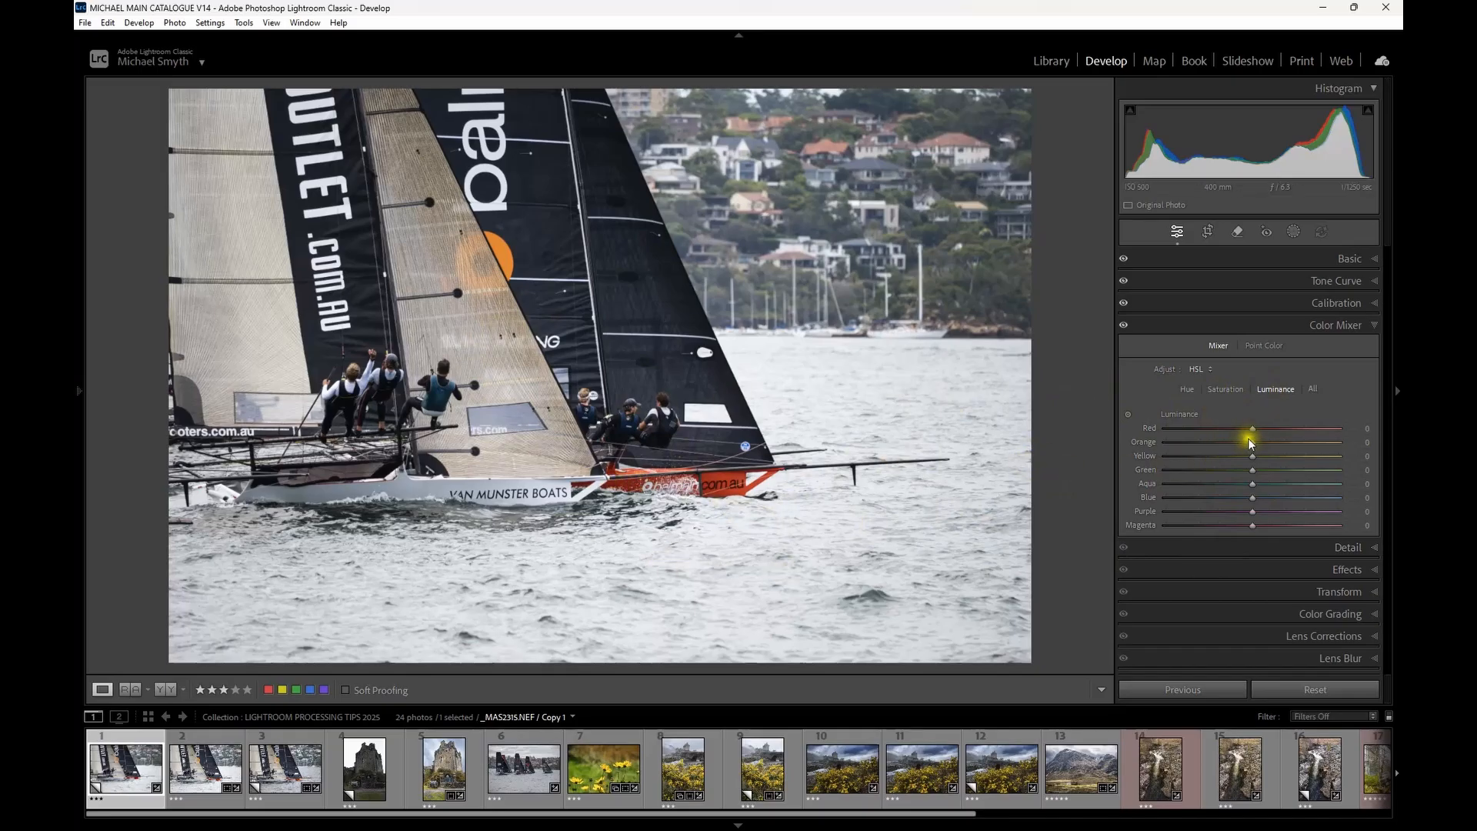
mouse_move(1252, 428)
left_mouse_down()
mouse_move(1291, 431)
mouse_move(1188, 440)
mouse_move(1262, 443)
left_mouse_up()
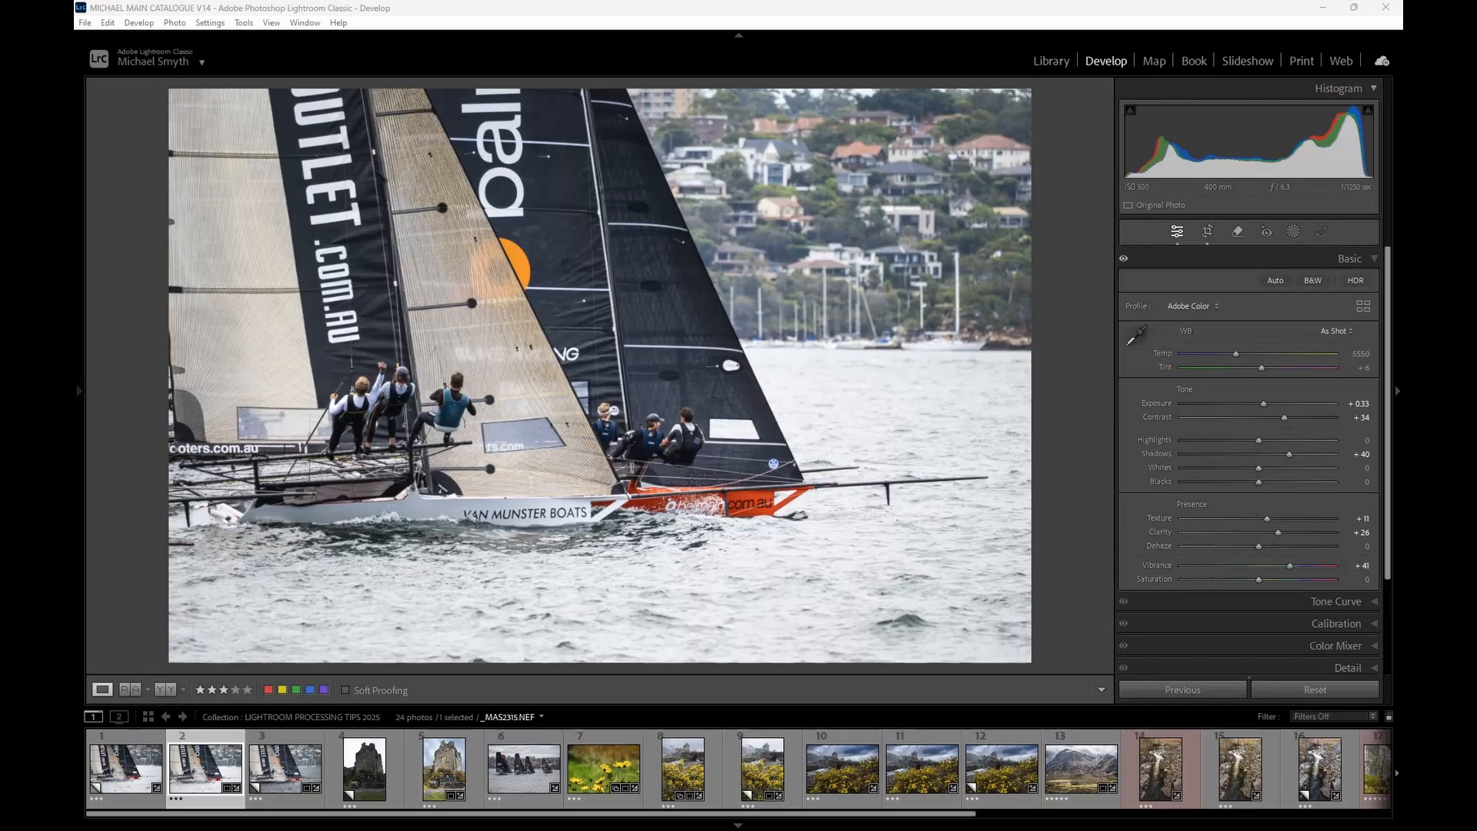
Try a white balance sampled from the near boat's white hull, and restore the As Shot setting.
left_click(1148, 340)
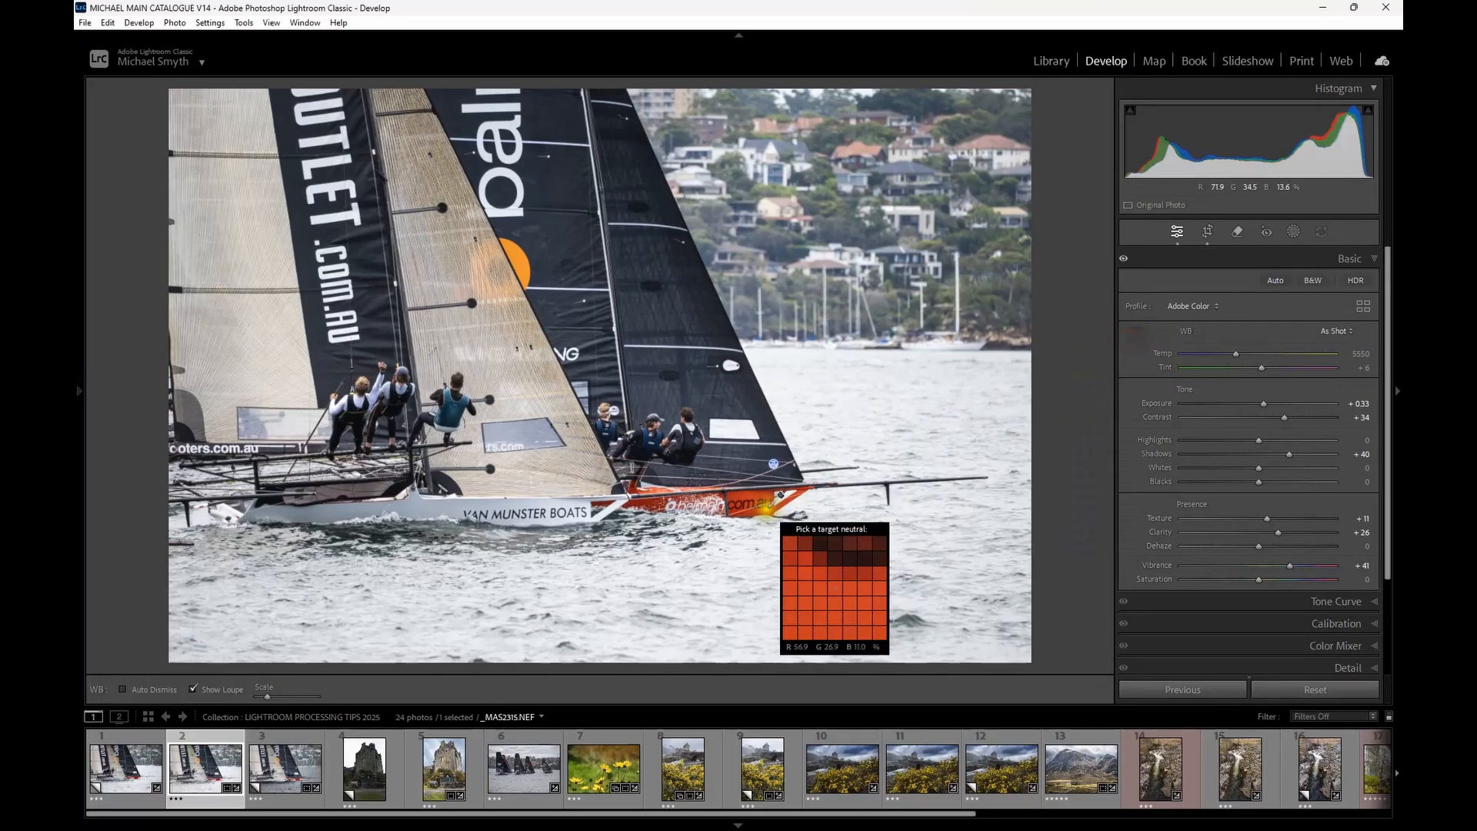
left_click(559, 500)
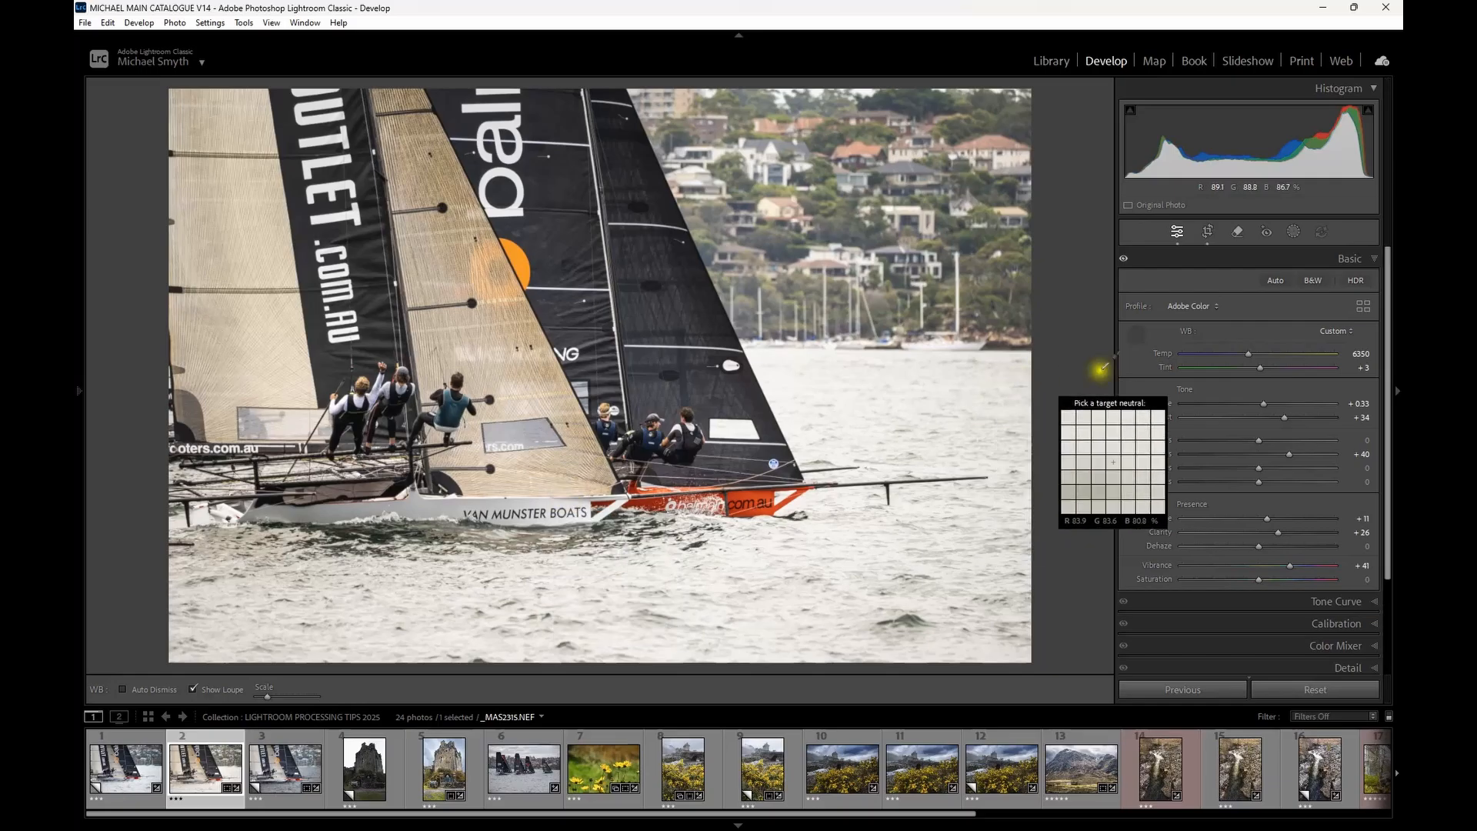
left_click(1137, 338)
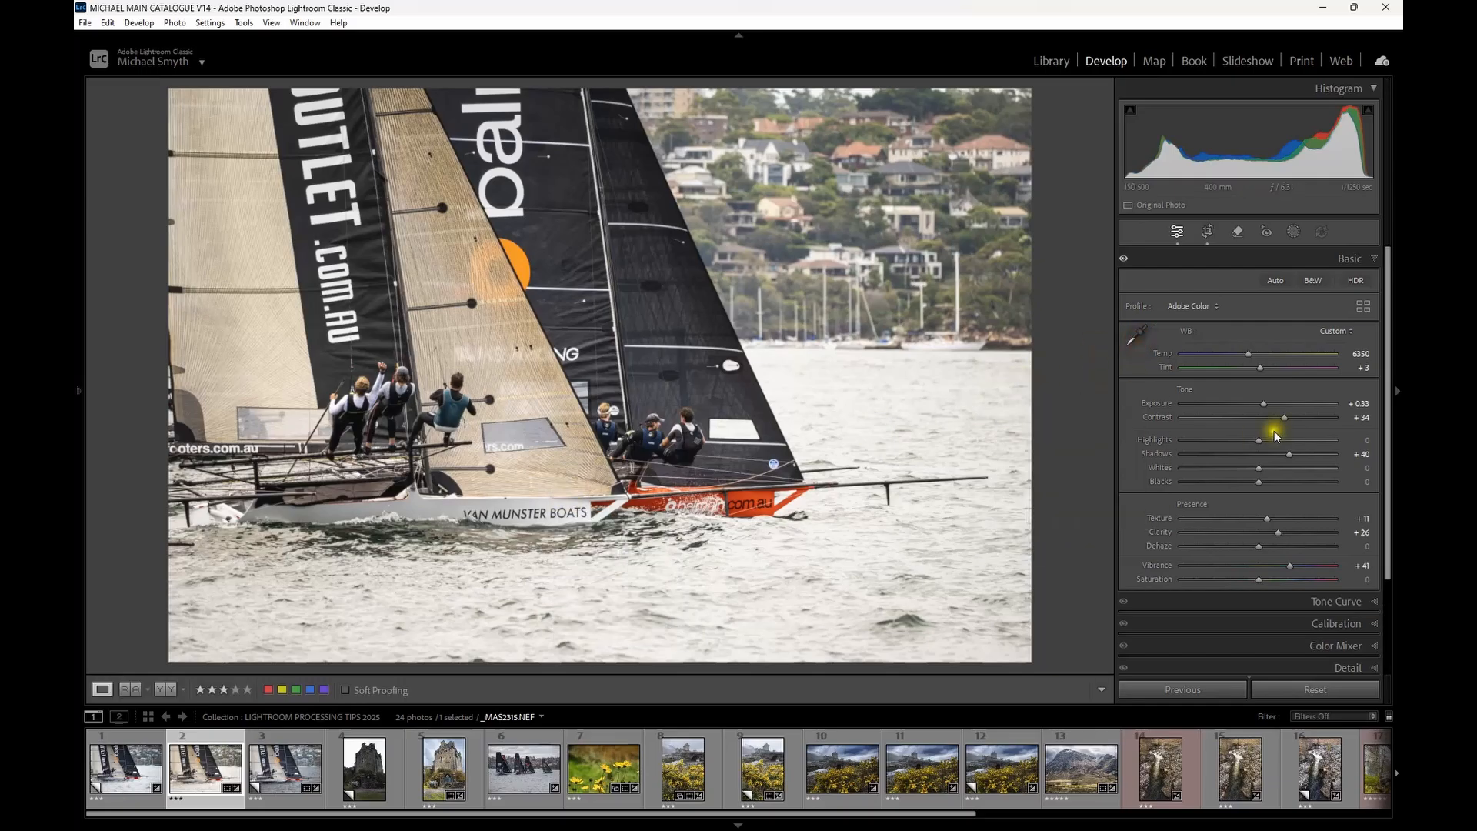
left_click(1340, 332)
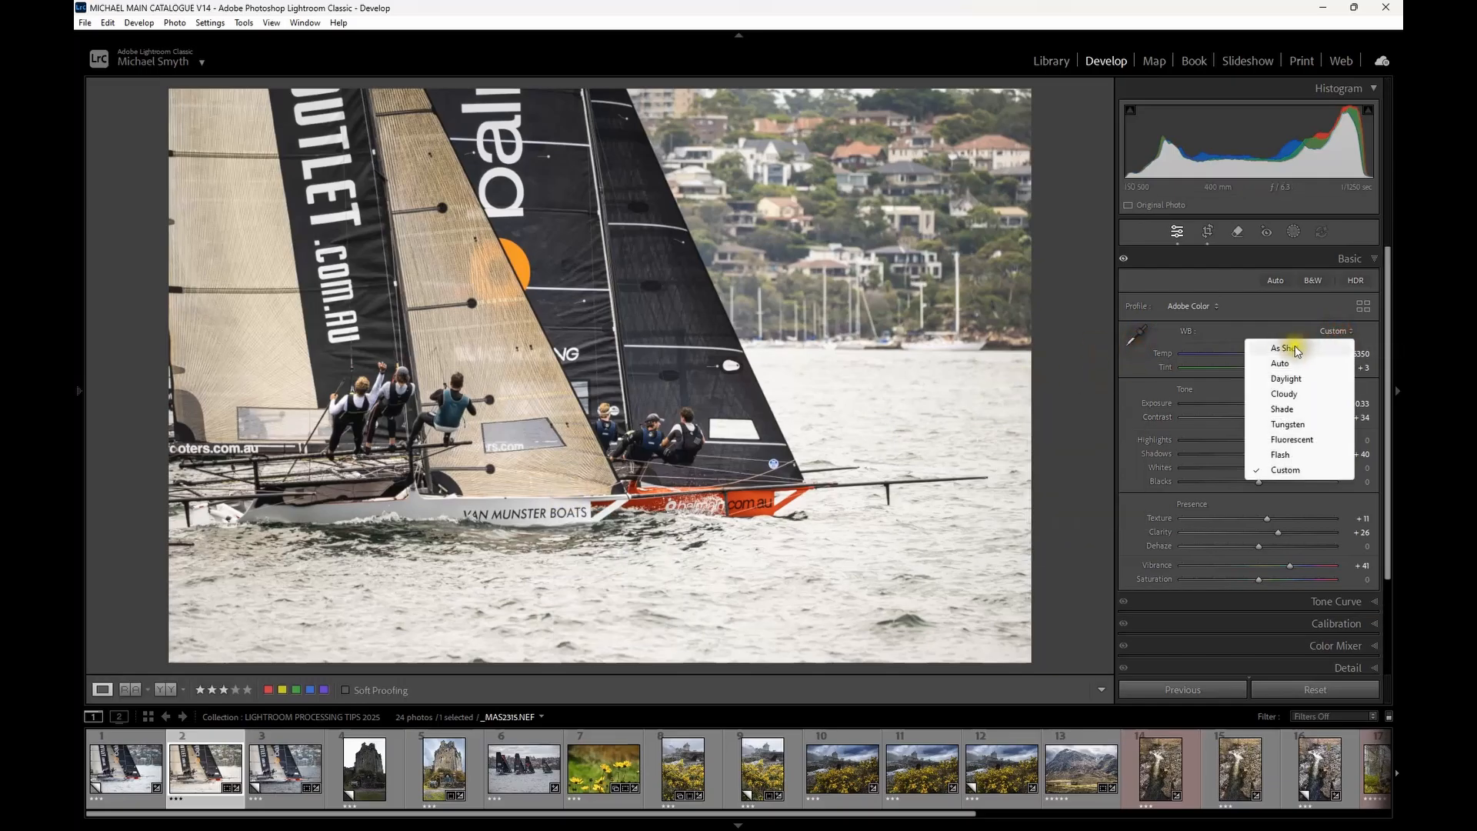
left_click(1283, 348)
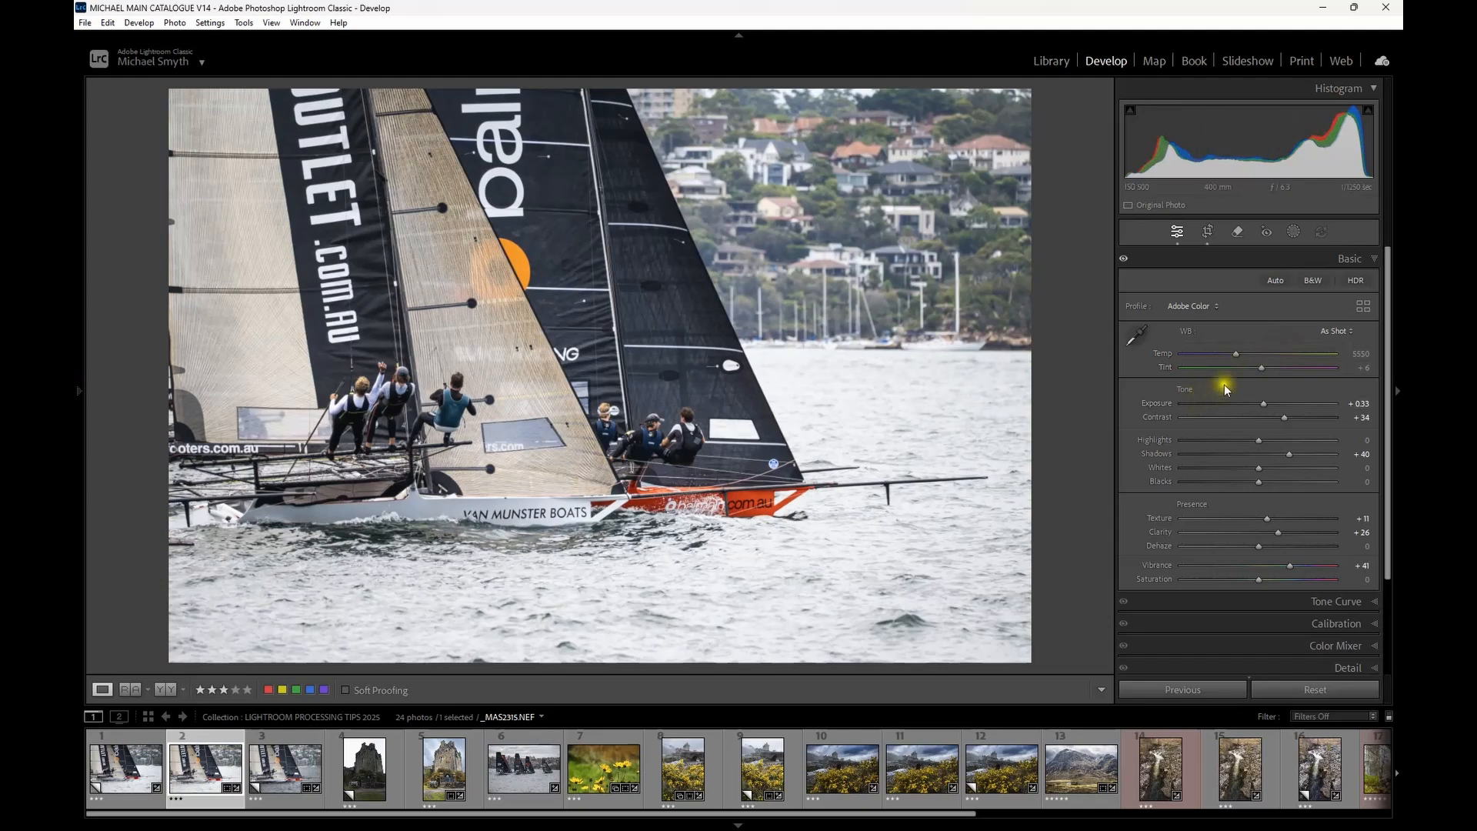
Set the white balance temperature to 5801 and show the photo's edit history.
left_click_drag(1237, 357, 1241, 353)
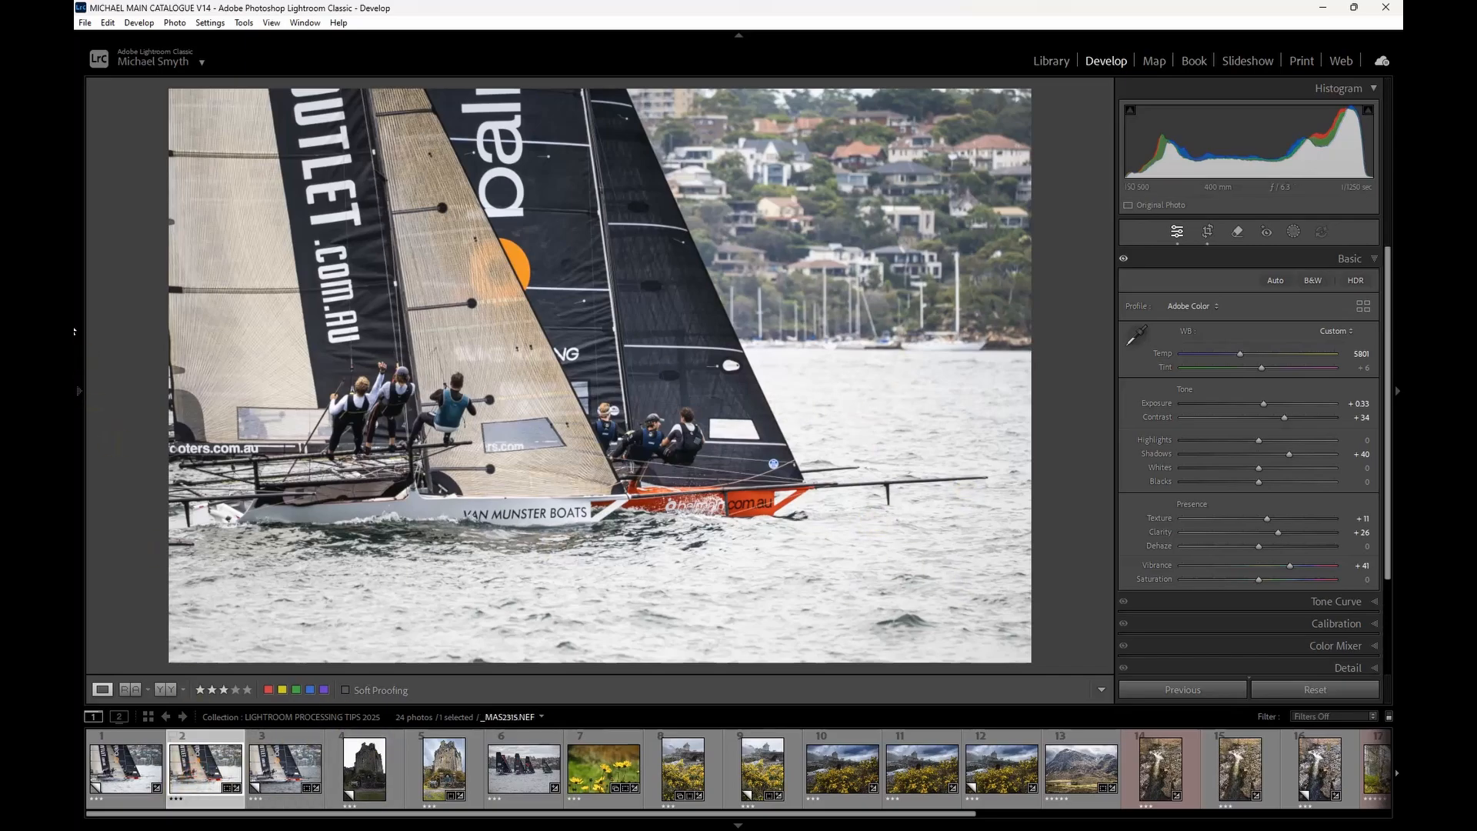
left_click(80, 390)
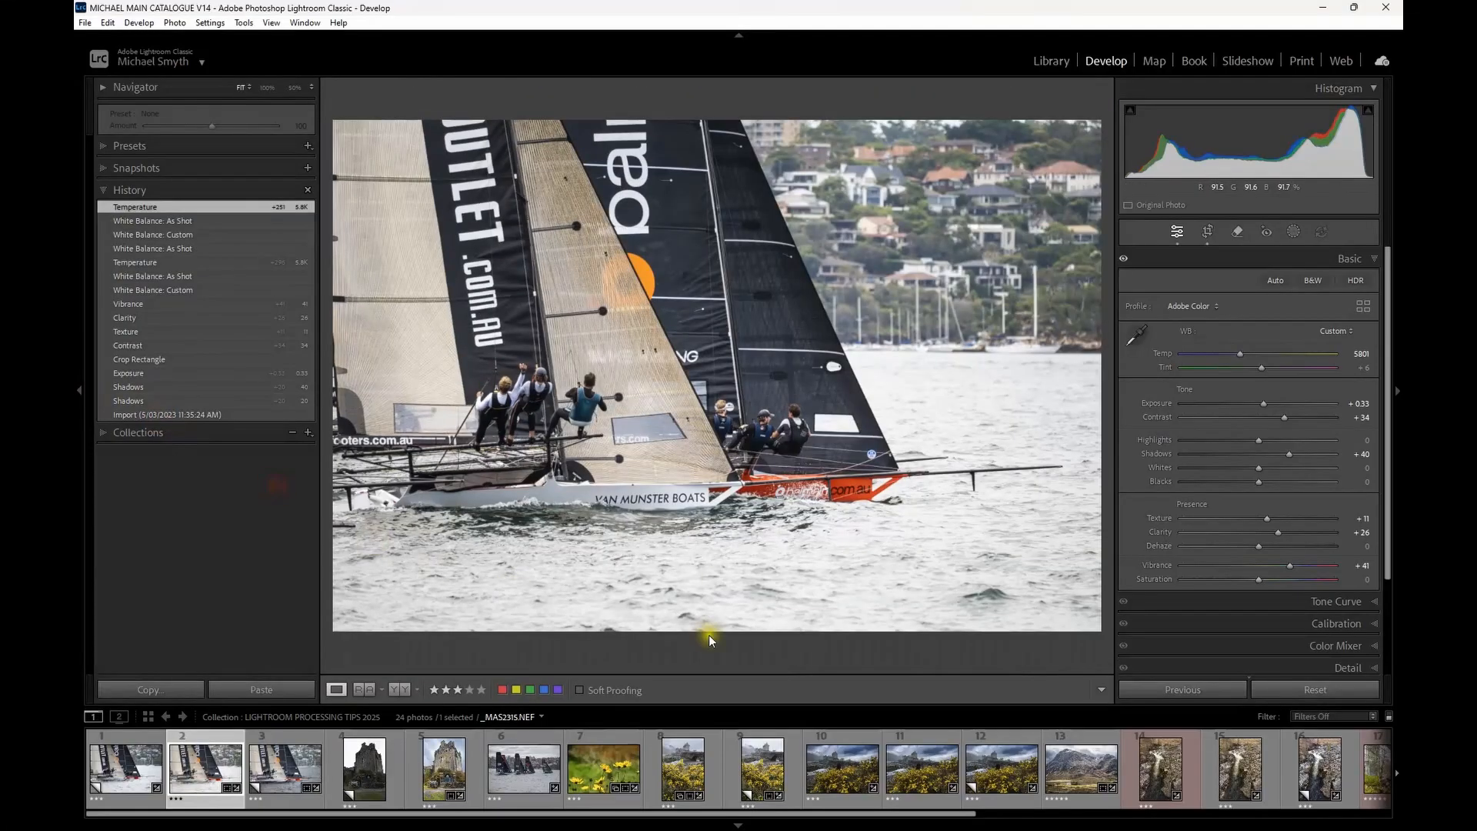
Switch to the sailing photo's virtual copy Copy 2 and select its water mask, Mask 1, with the overlay turned off.
left_click(284, 766)
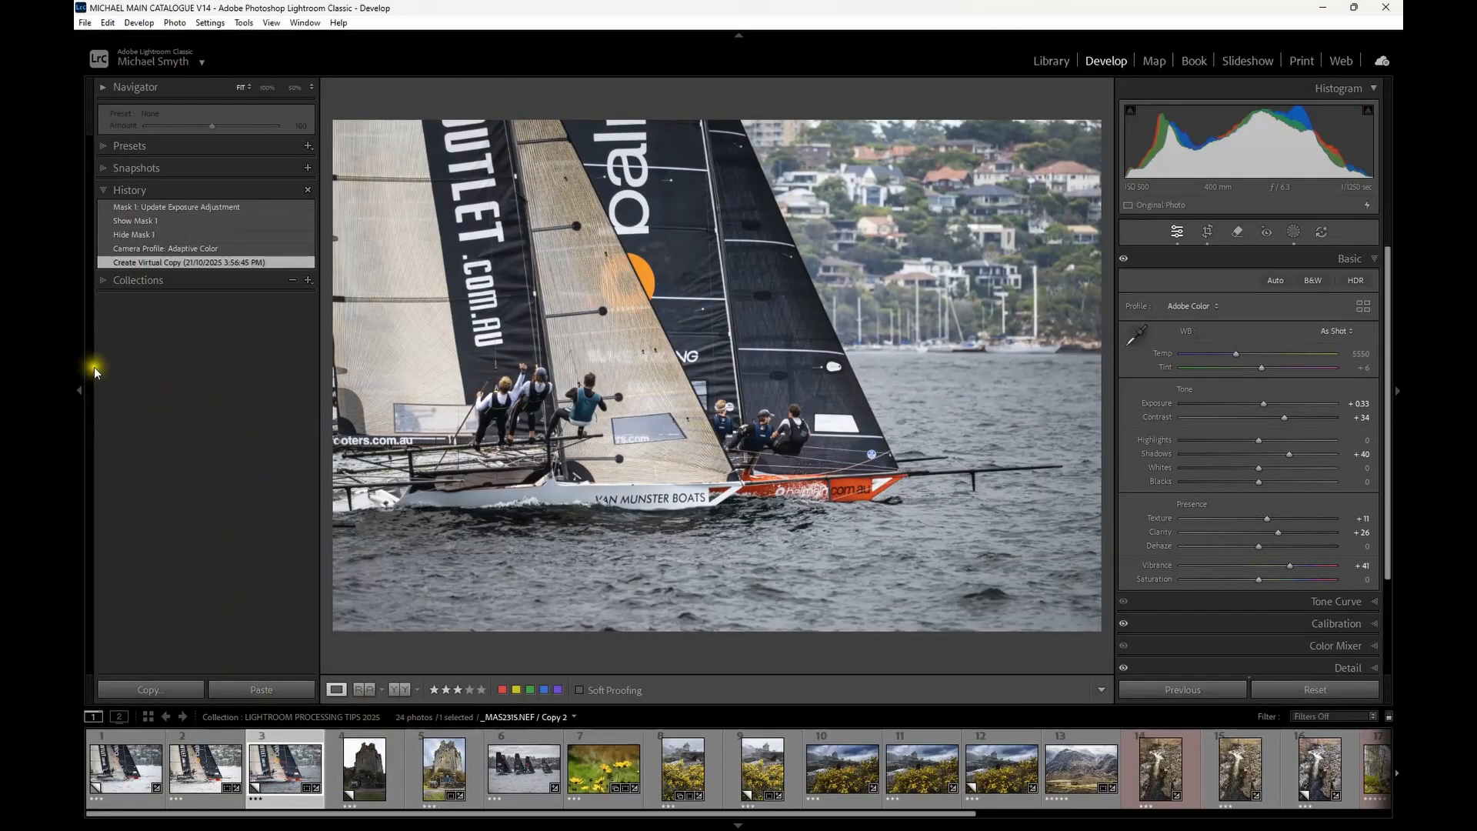
left_click(83, 392)
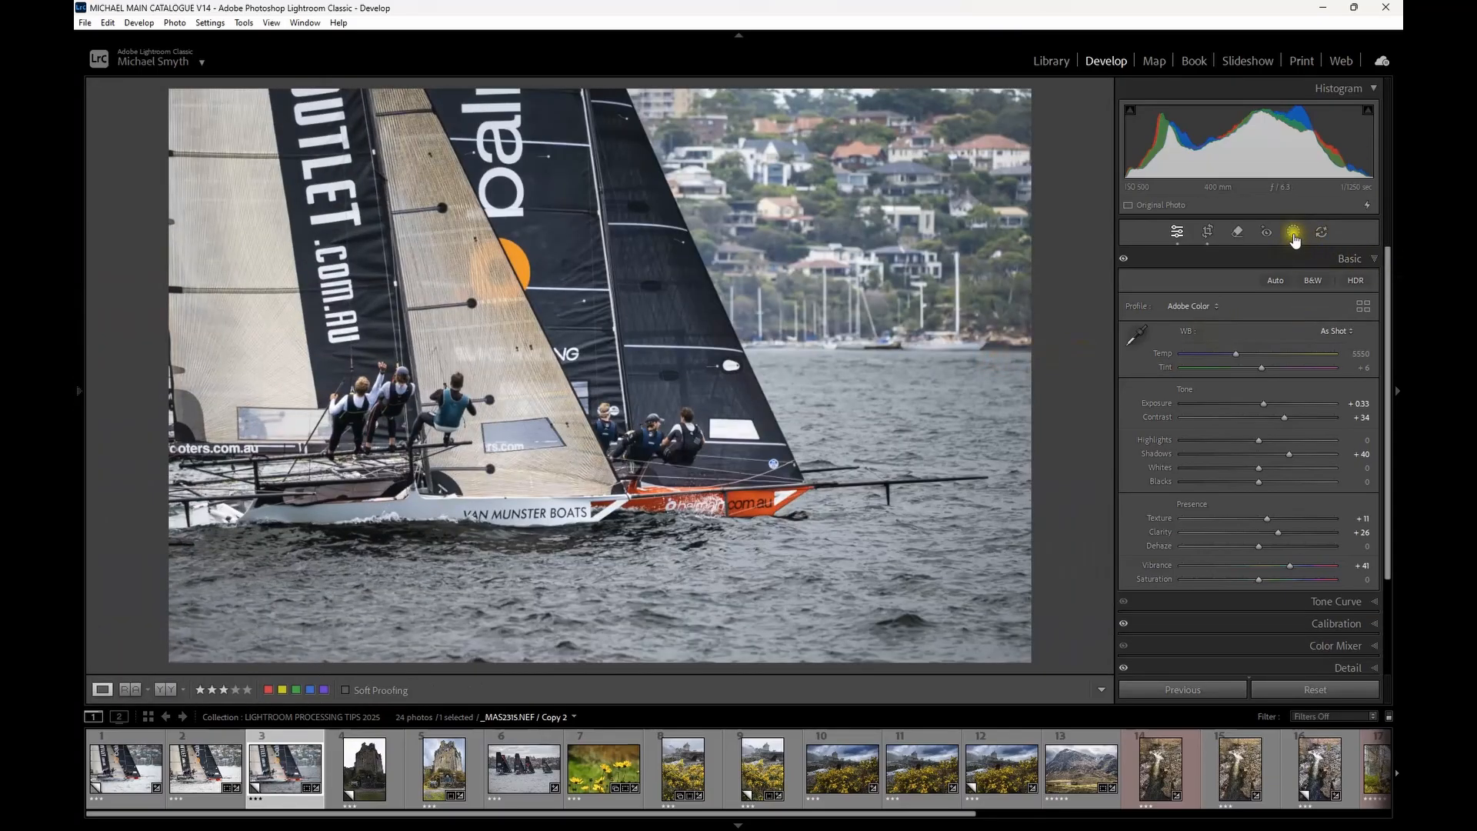
left_click(1294, 234)
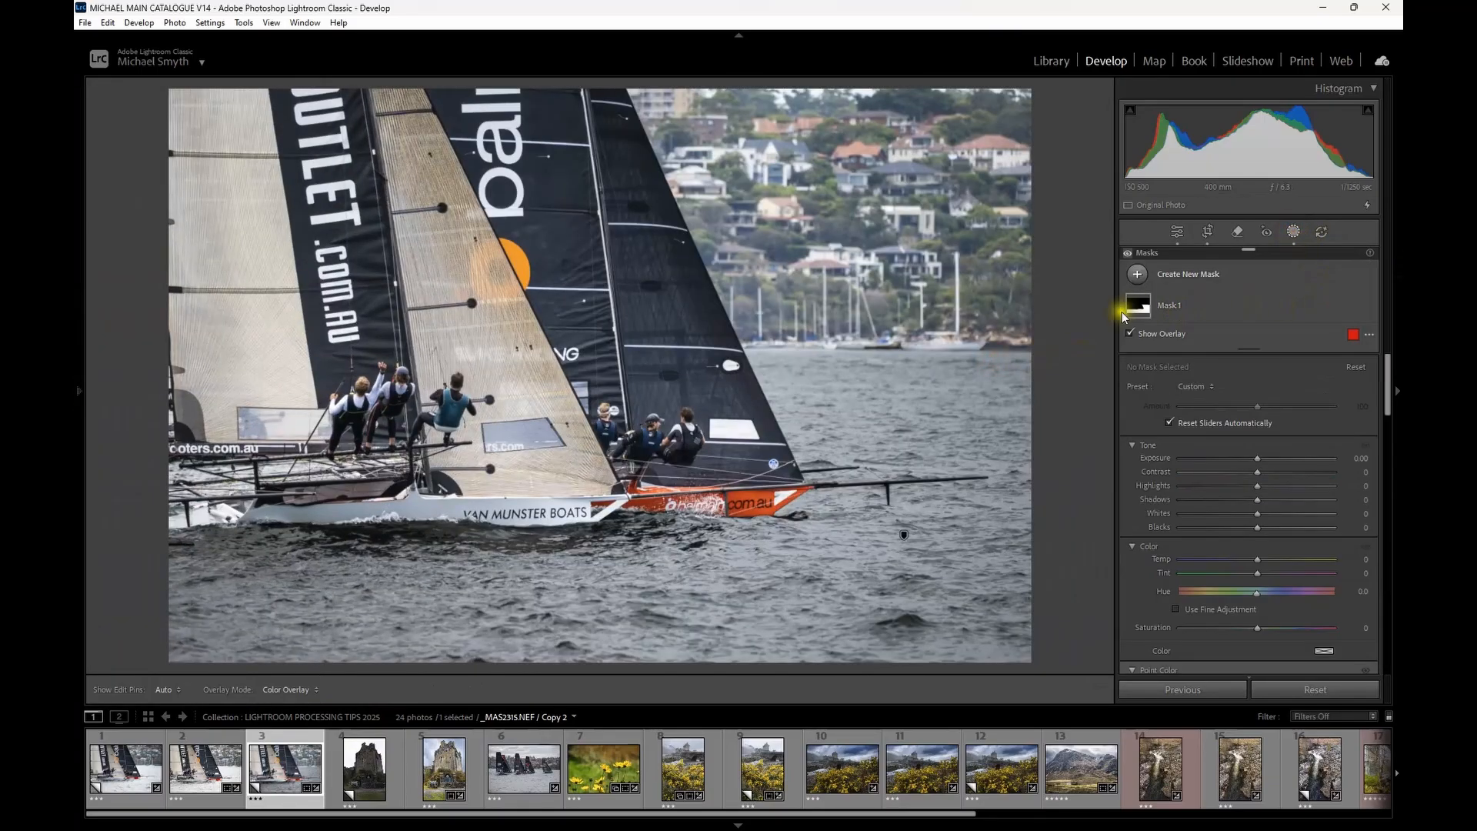
mouse_move(1137, 310)
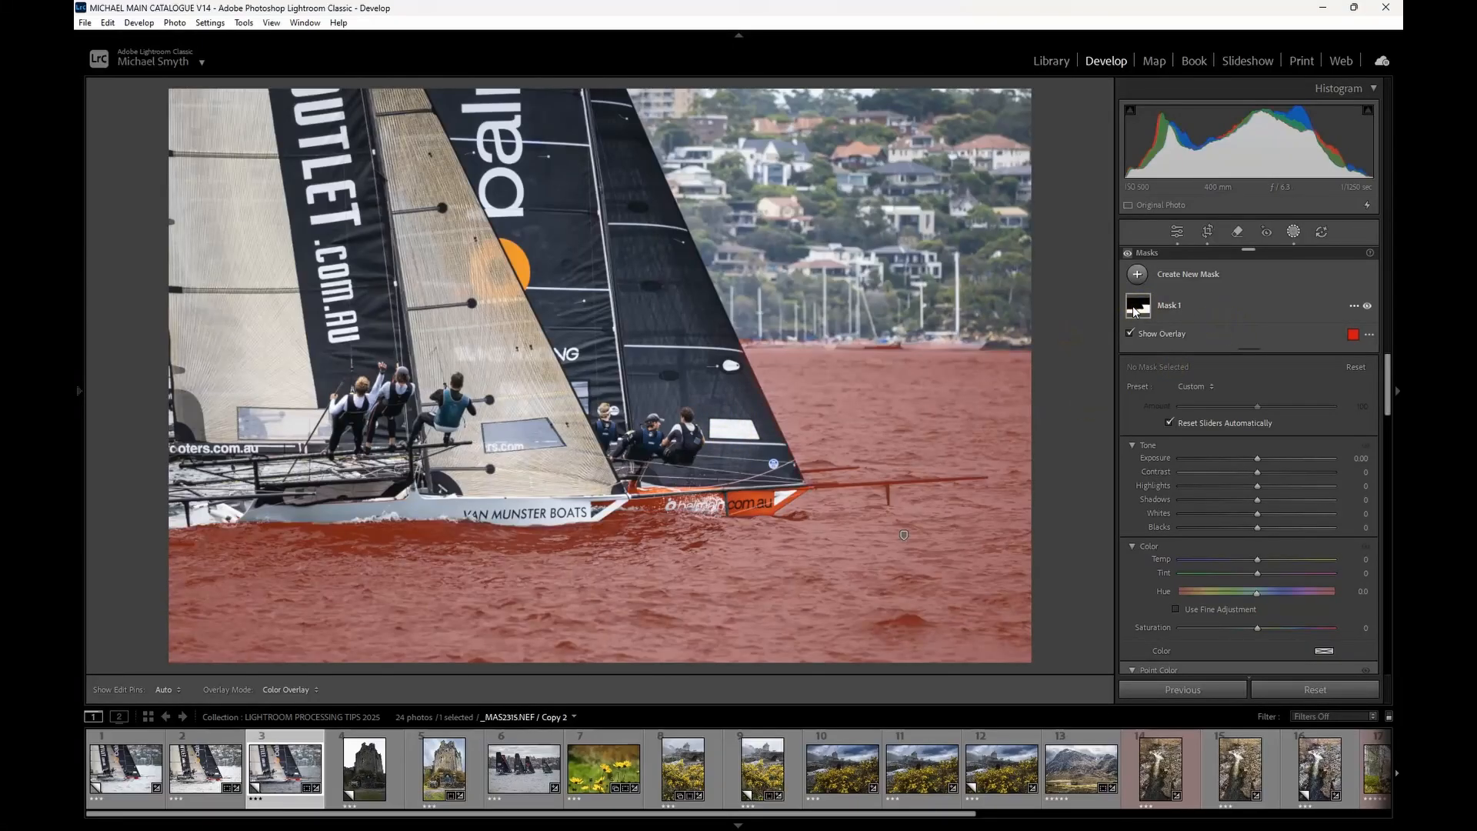
left_click(1275, 300)
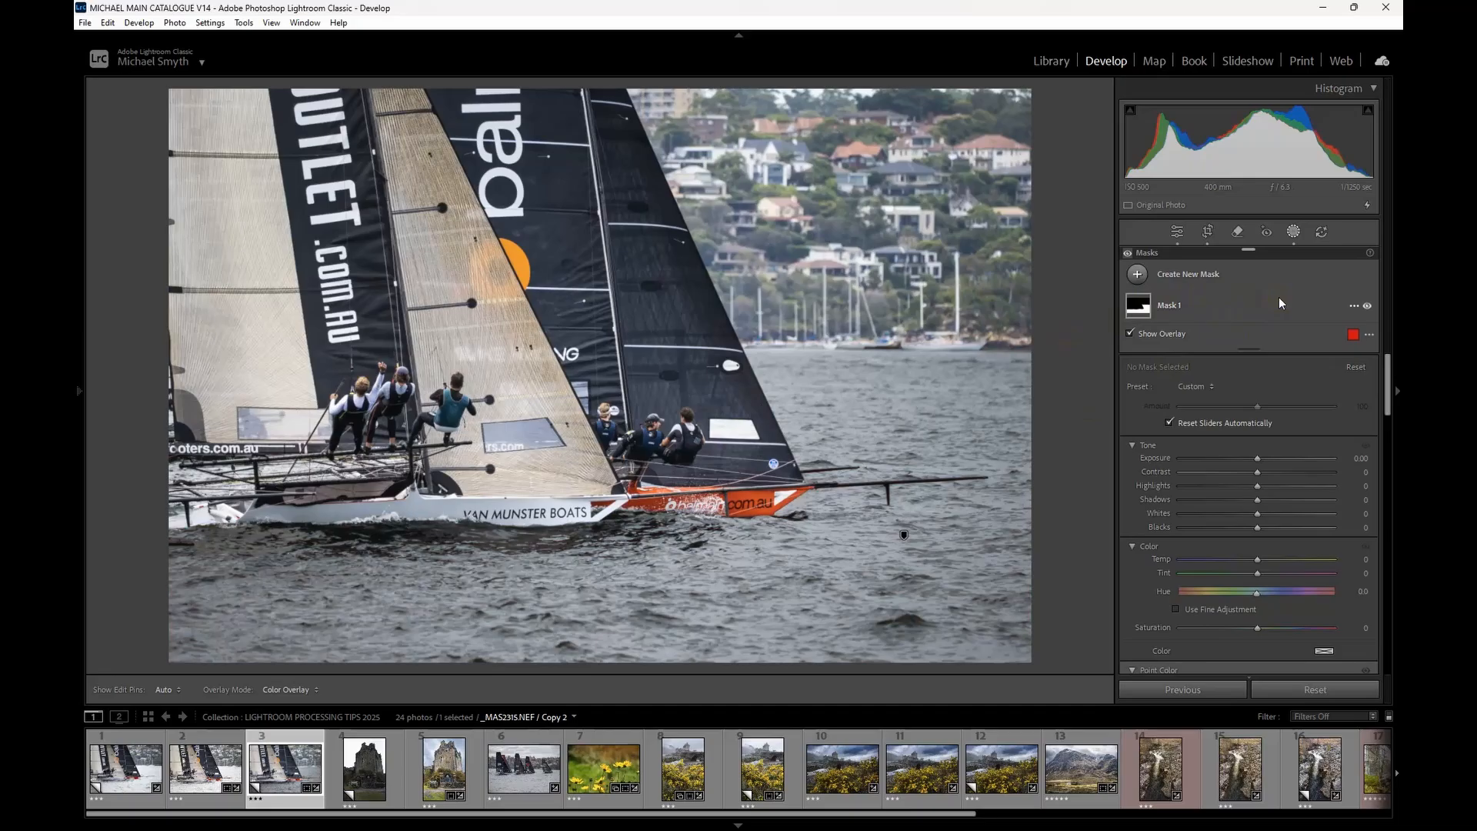
left_click(1162, 310)
left_click(1129, 334)
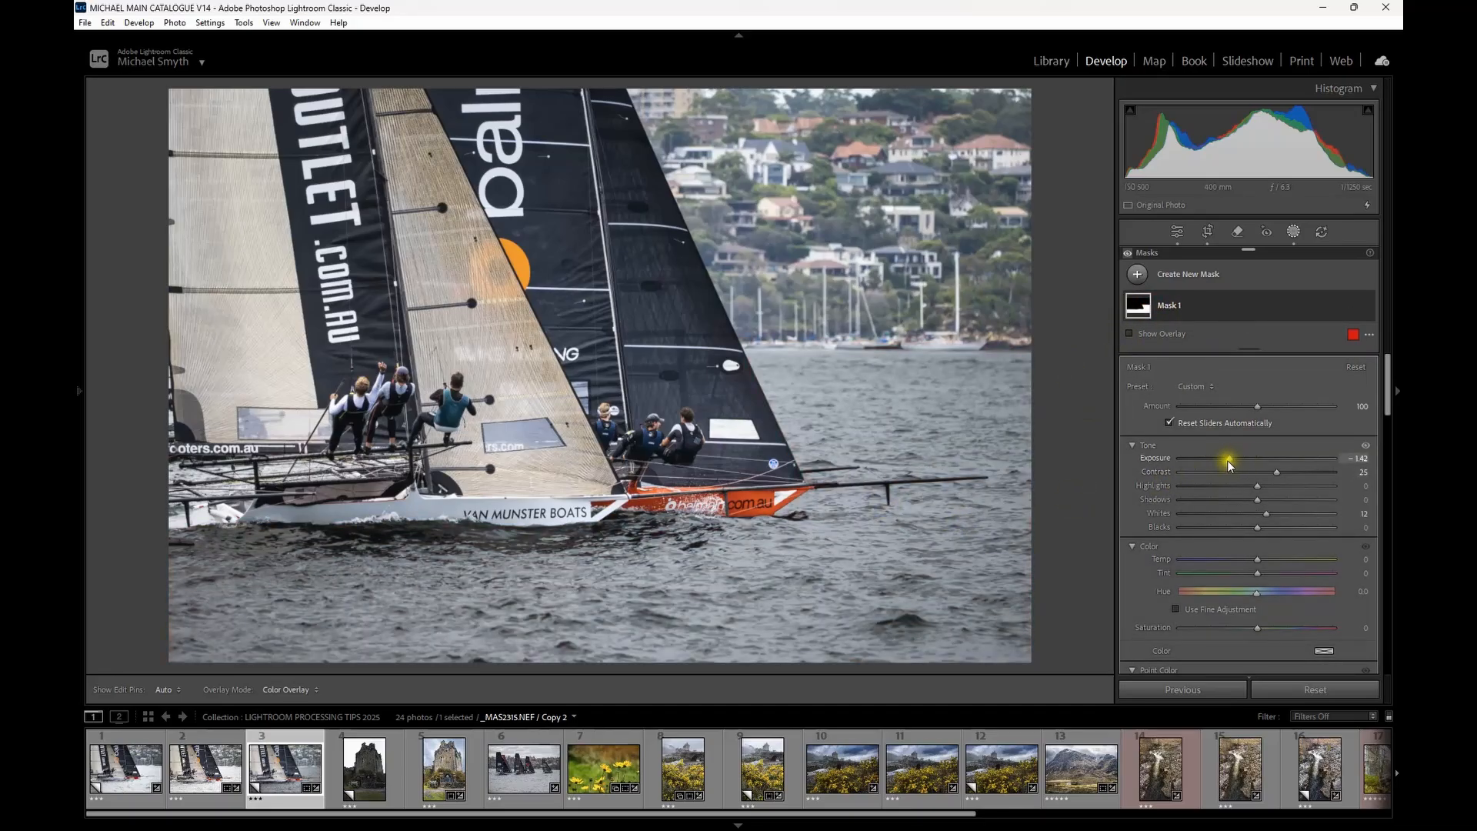
Compare the water with Mask 1 off and on, and set the mask's exposure to -1.18.
left_click(1366, 307)
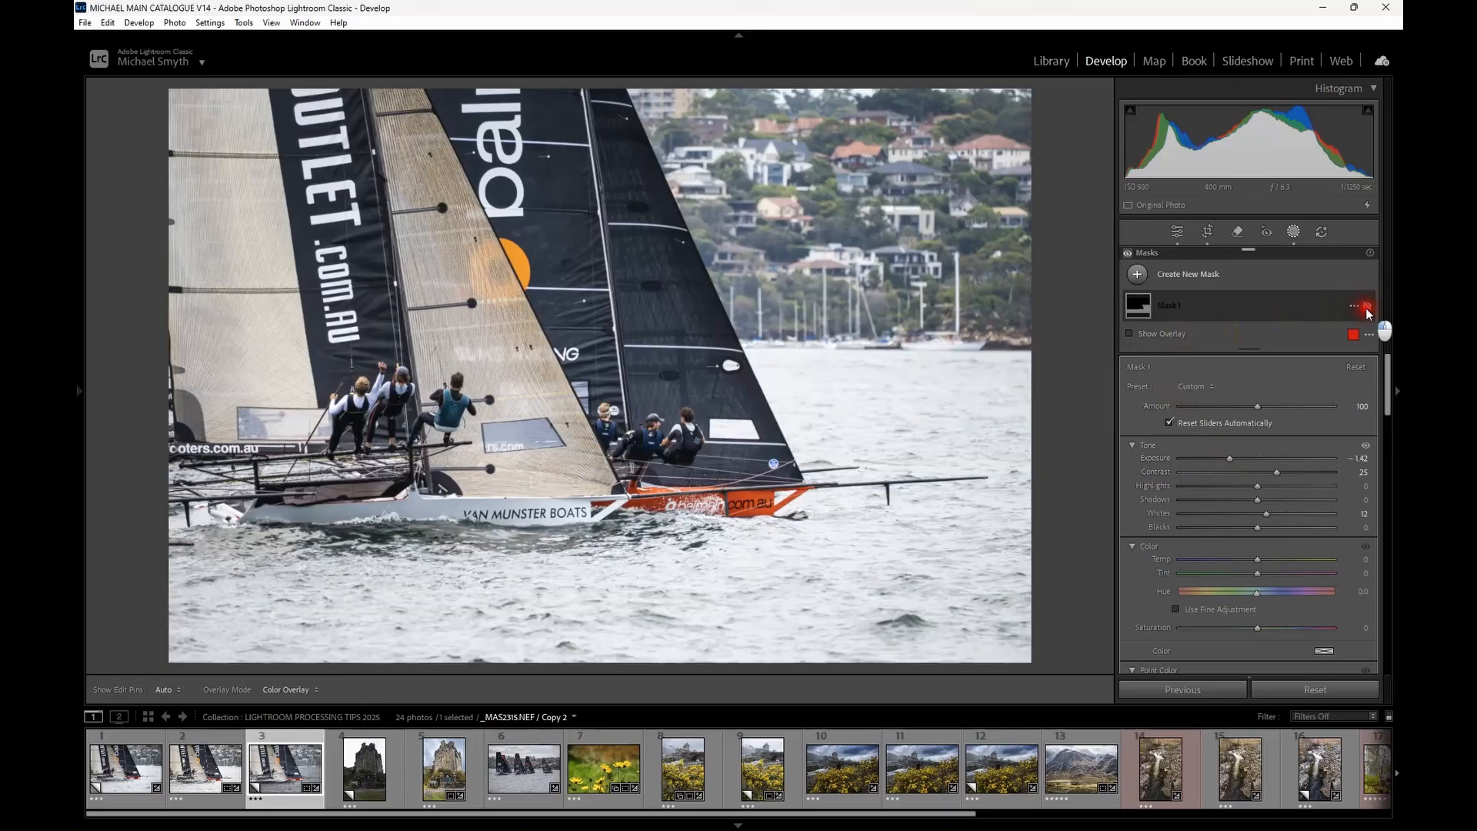
left_click(1367, 307)
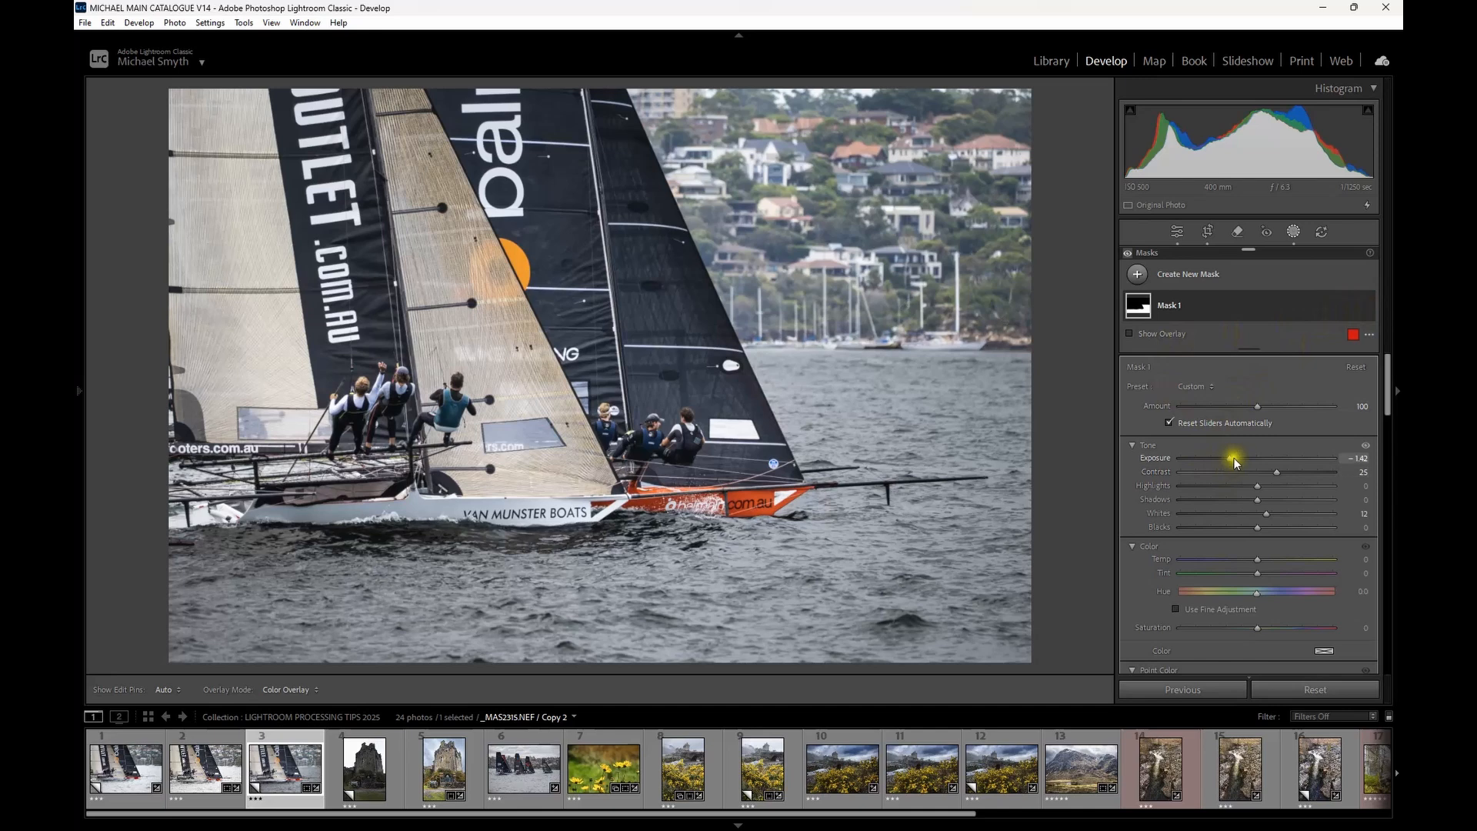
left_click_drag(1231, 459, 1235, 460)
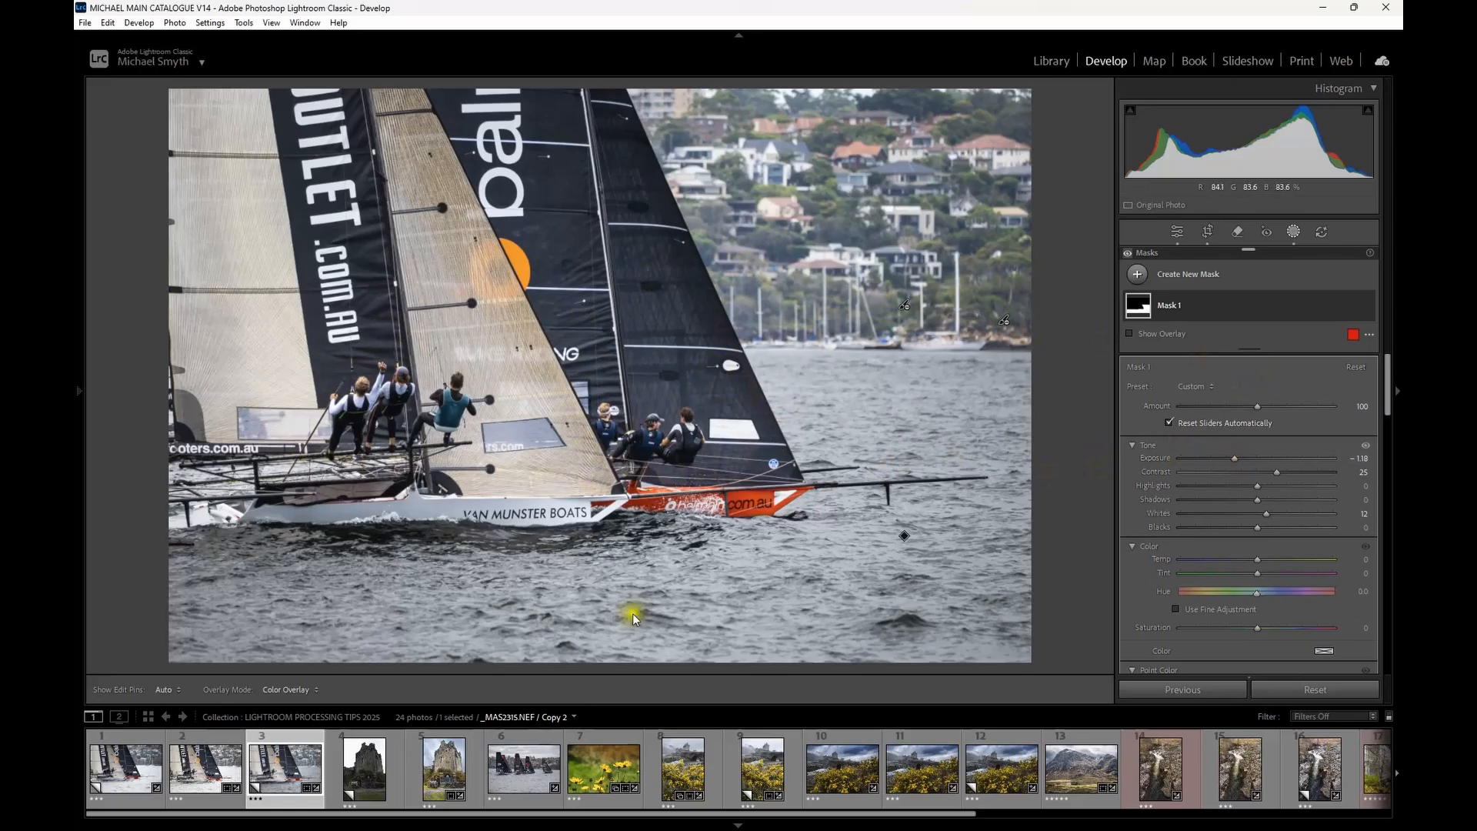
Add a radial gradient mask shaped as a wide, flat ellipse covering the crews of both boats.
left_click(1136, 274)
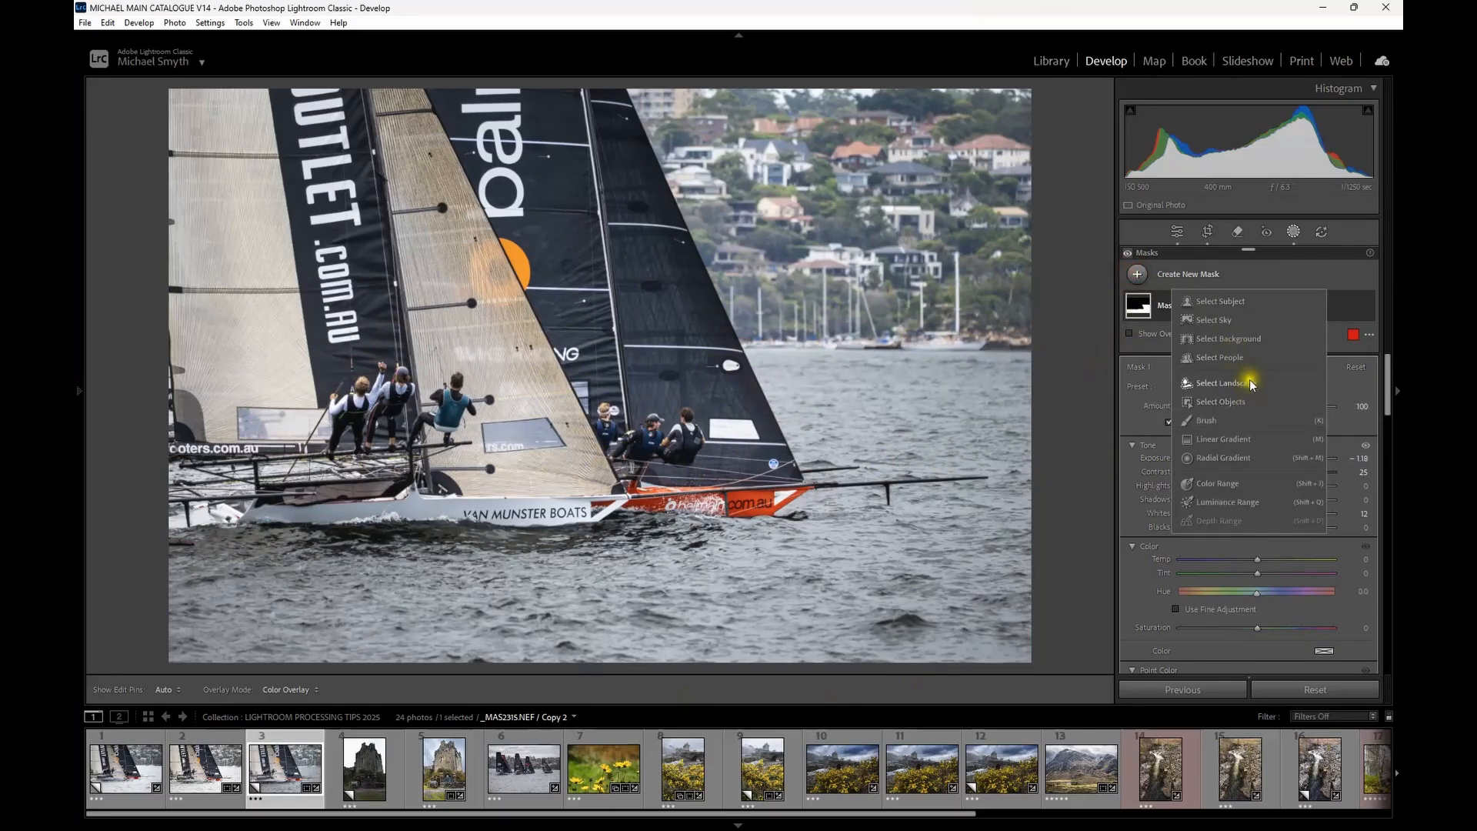
left_click(1234, 455)
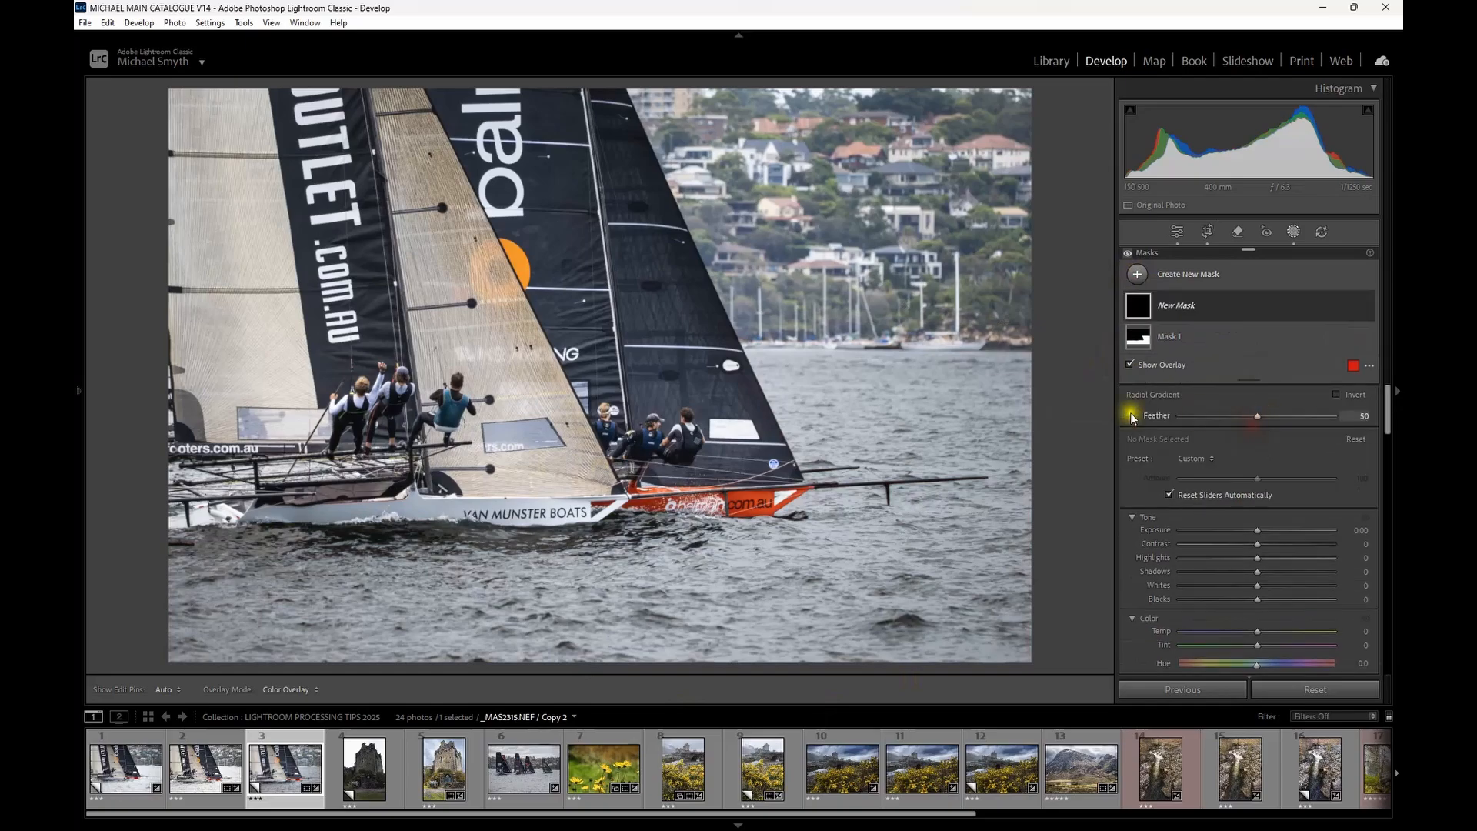
left_click_drag(486, 420, 786, 453)
left_click_drag(548, 426, 465, 433)
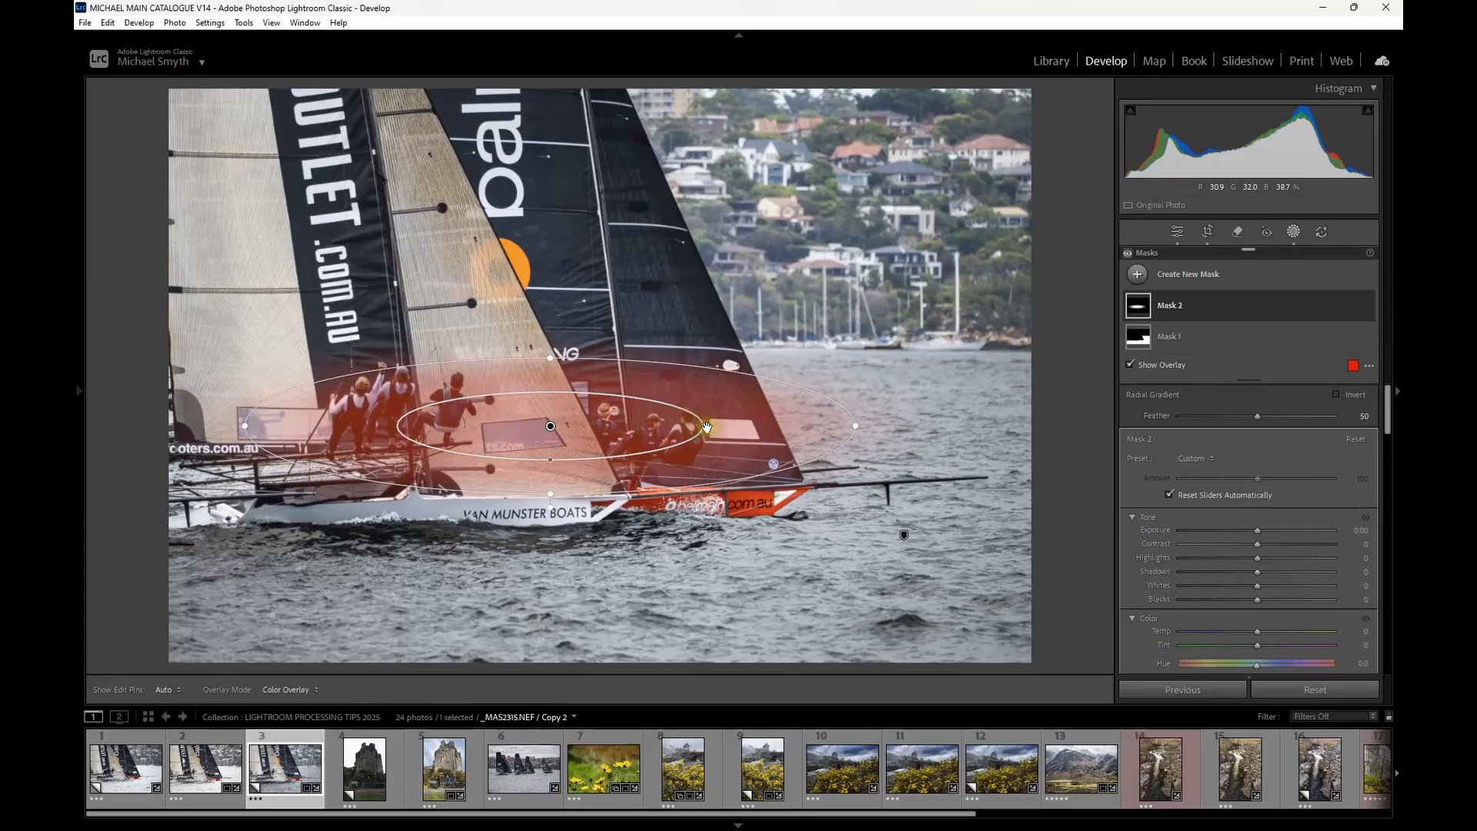
left_click_drag(856, 426, 937, 425)
left_click_drag(560, 431, 558, 427)
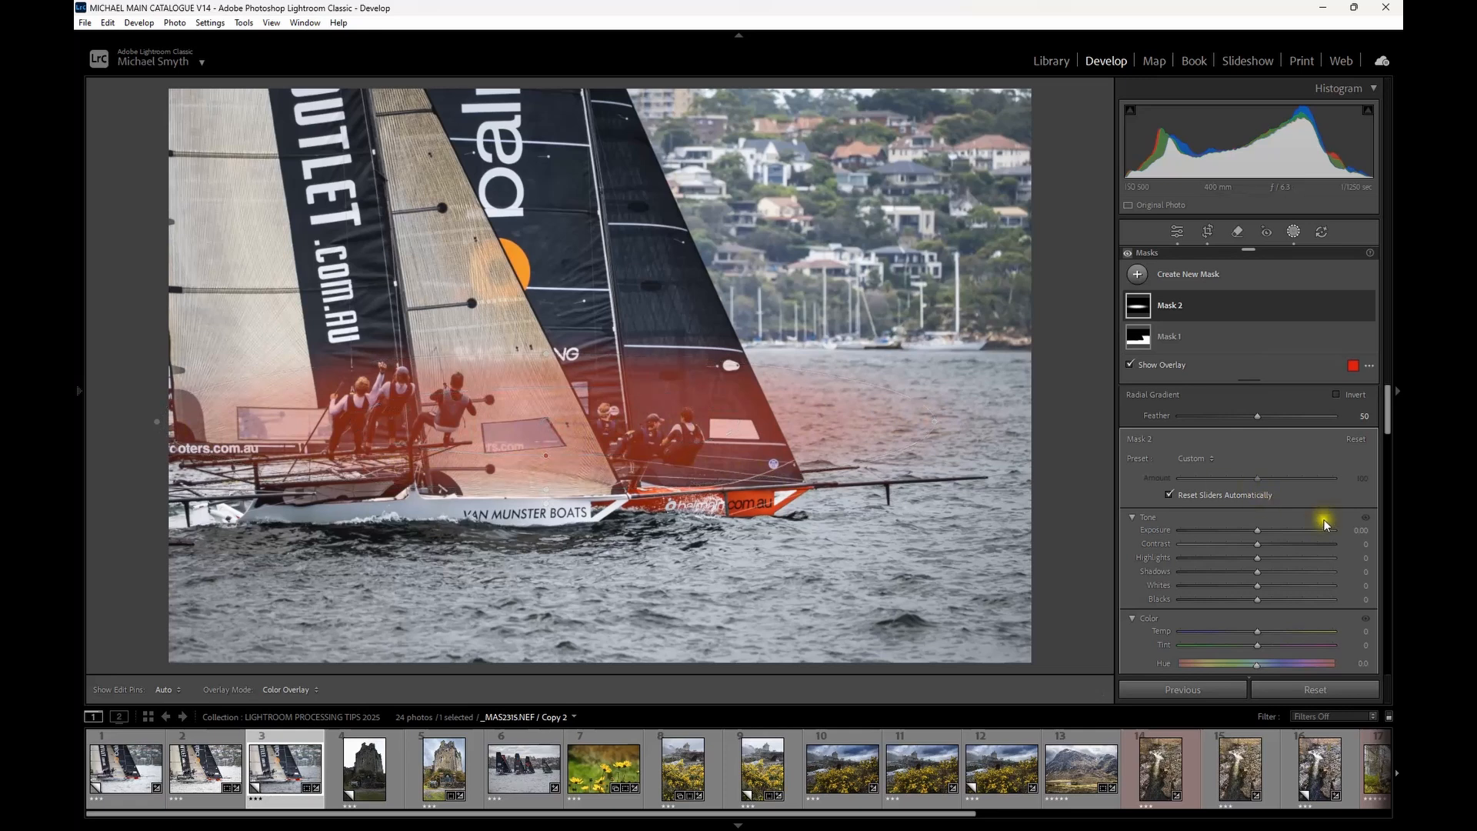
Set the crew mask's exposure to 0.27 and shadows to 7, and toggle the mask's visibility to compare the effect.
left_click(1259, 533)
left_click_drag(1260, 533, 1262, 572)
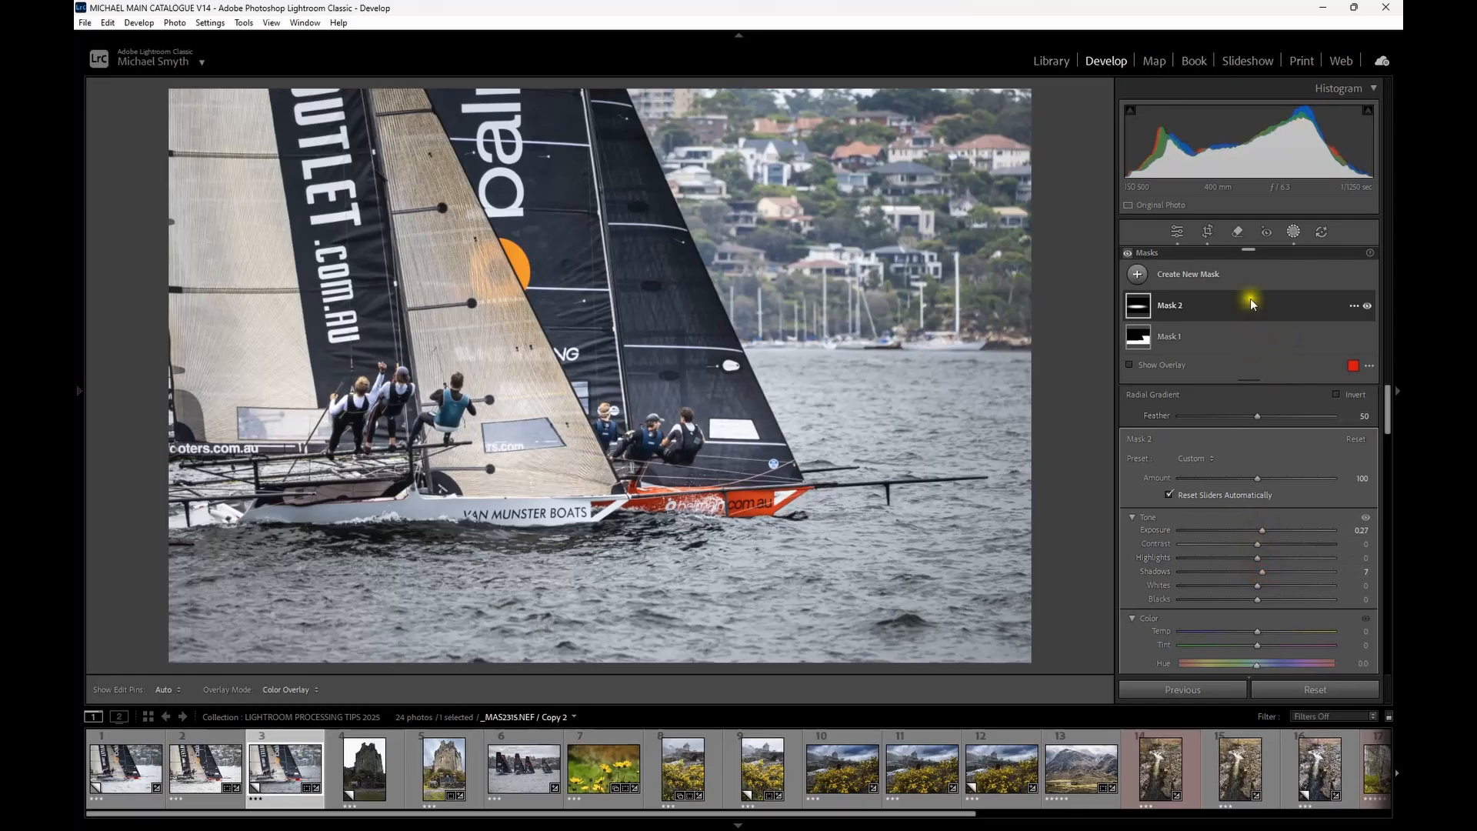
left_click(1367, 305)
left_click(1367, 306)
left_click(1368, 305)
left_click(1367, 306)
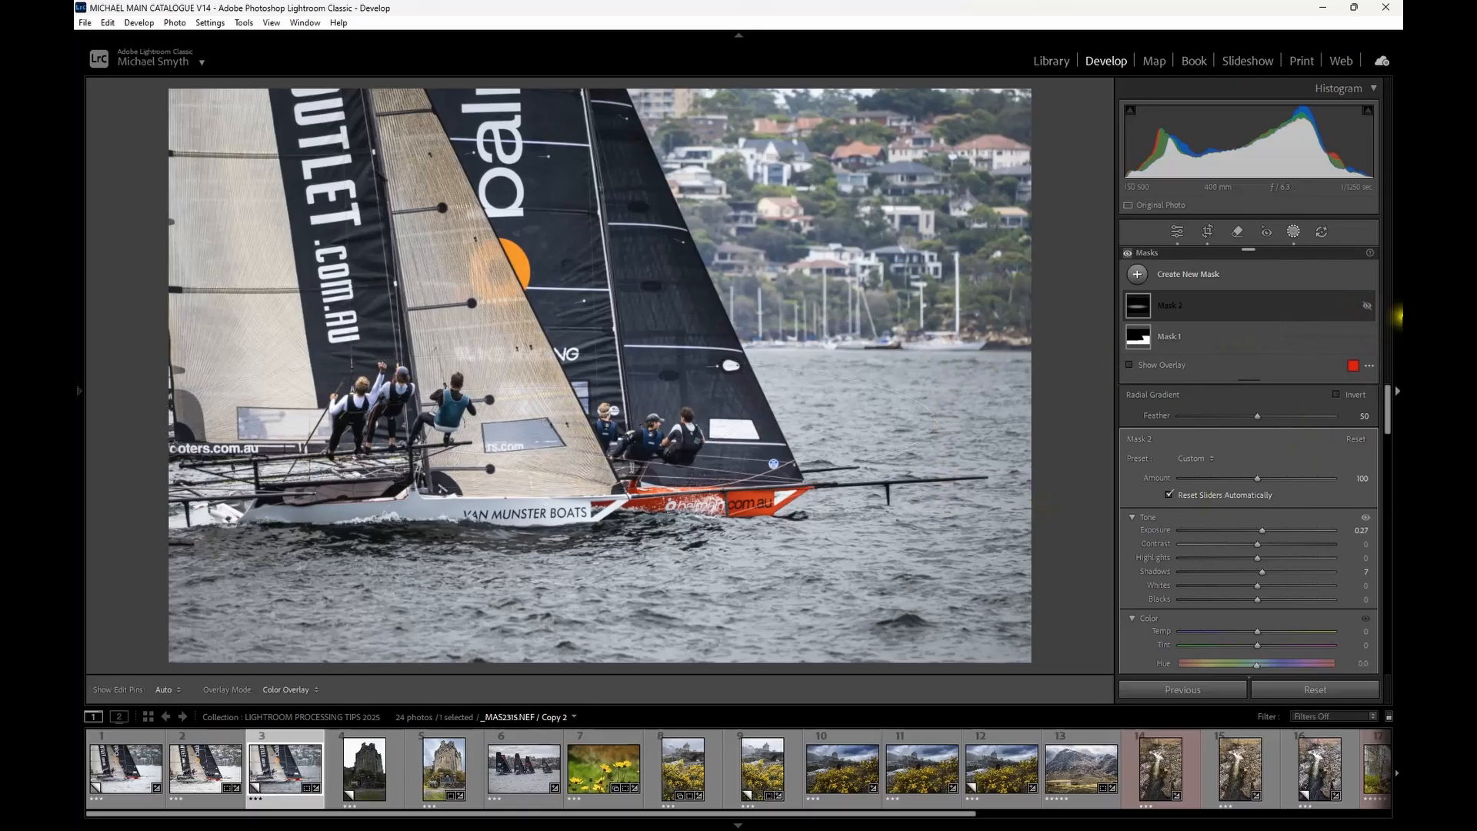
Leave masking and compare Copy 2 with its before state and with the first sailing photo, Copy 1.
left_click(1294, 234)
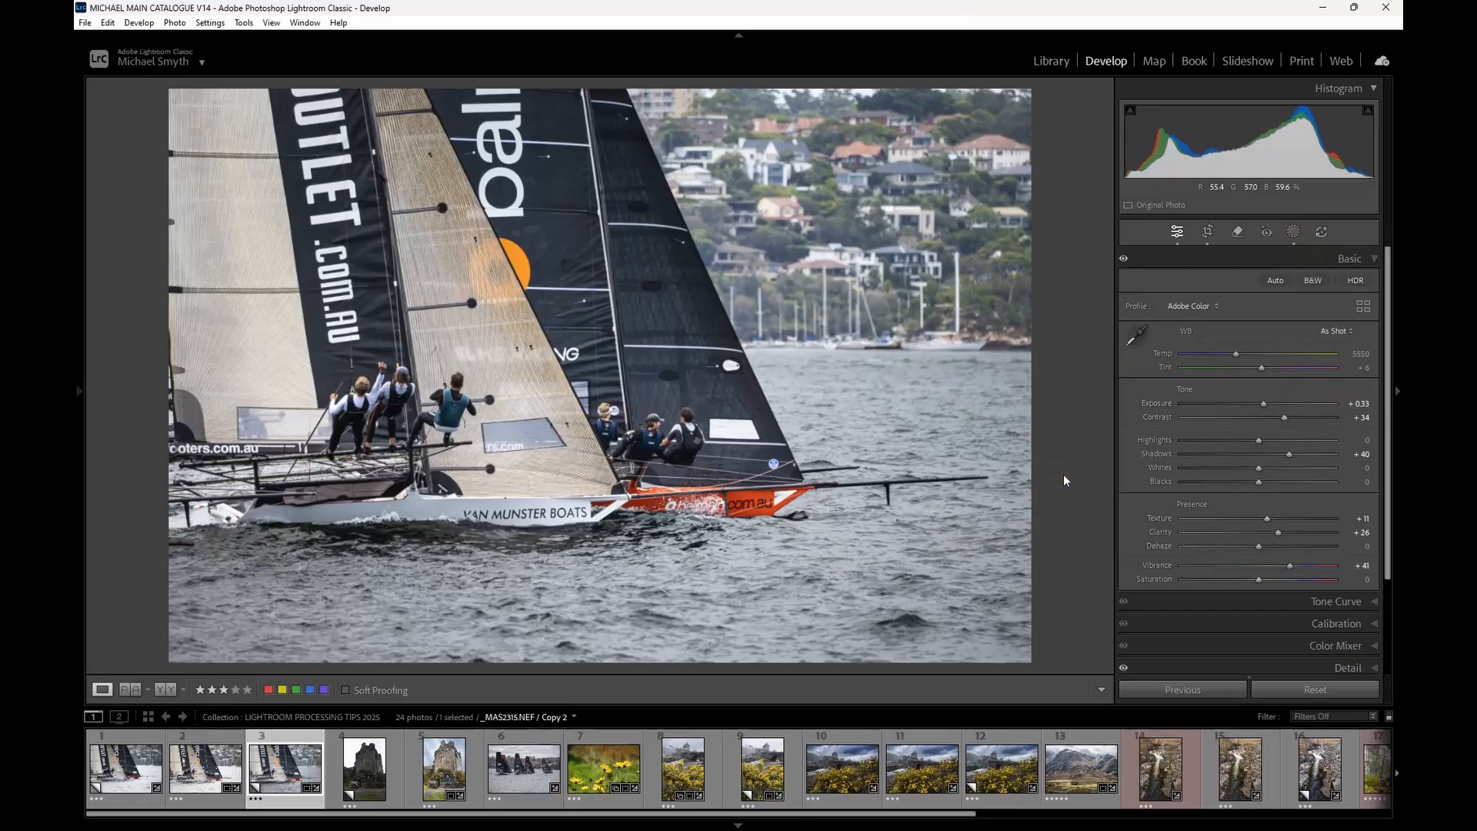
key("backslash")
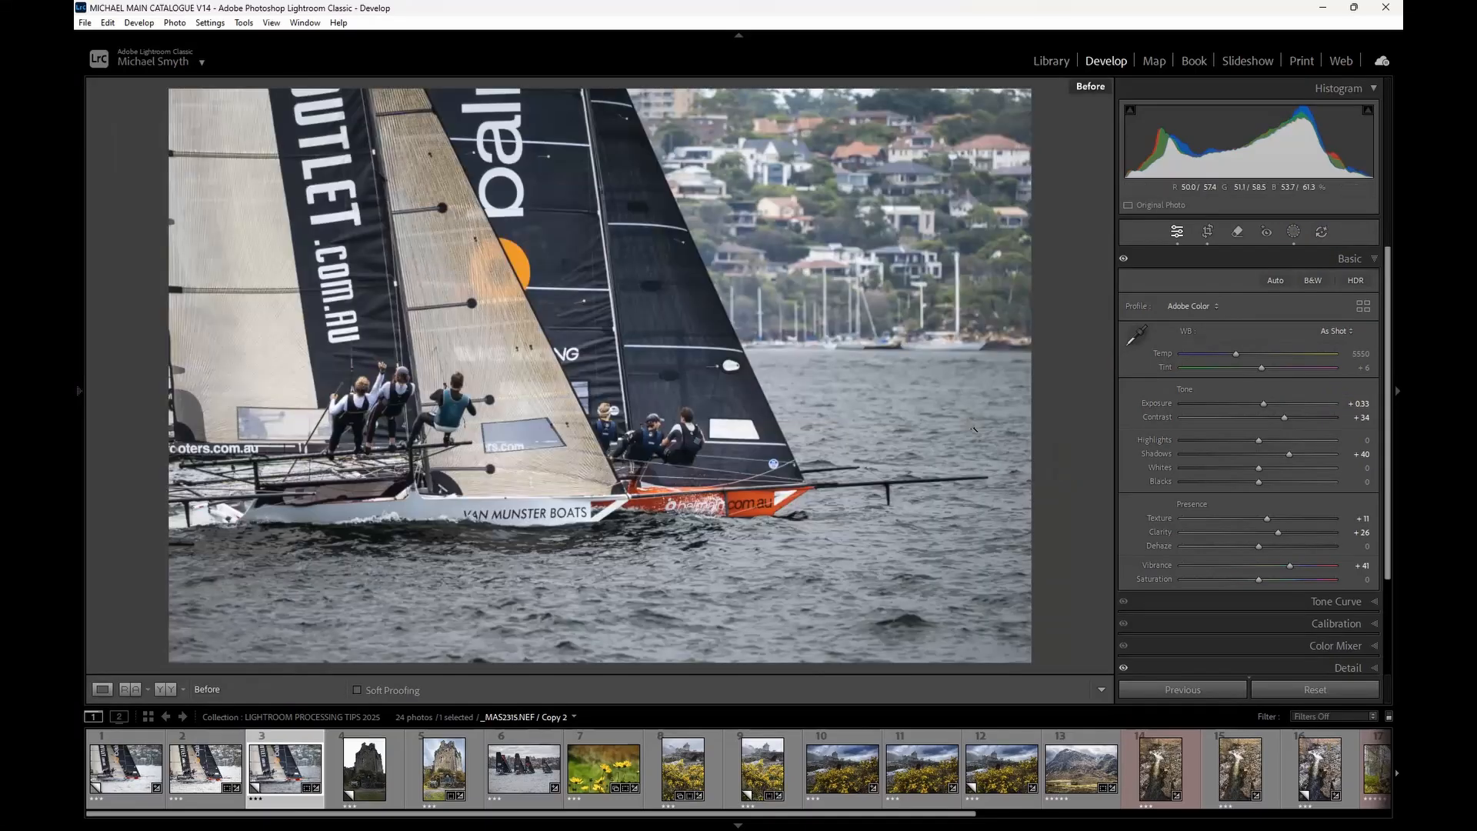
key("backslash")
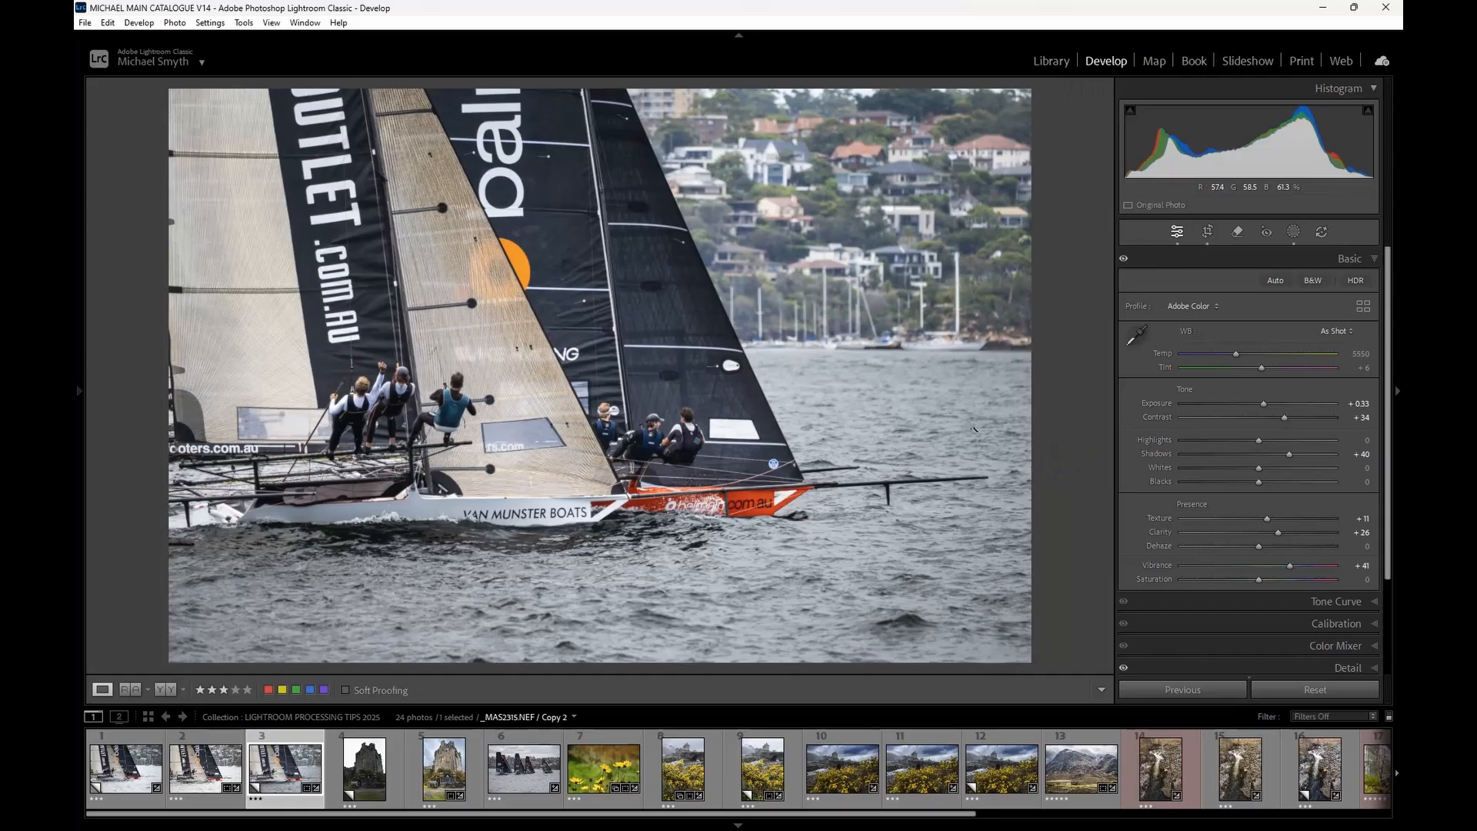
key("backslash")
key("backslash")
left_click(157, 789)
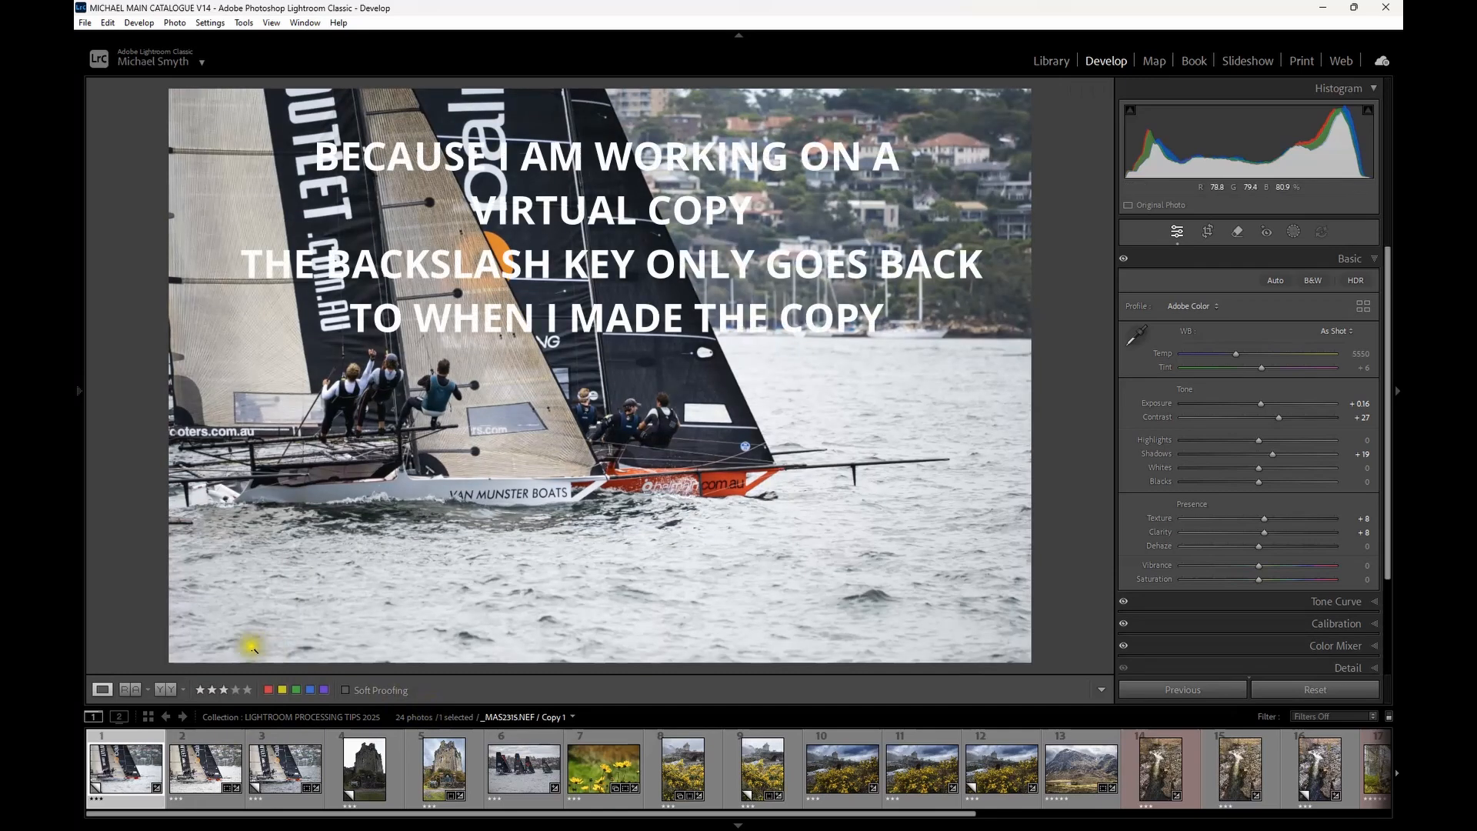
left_click(300, 769)
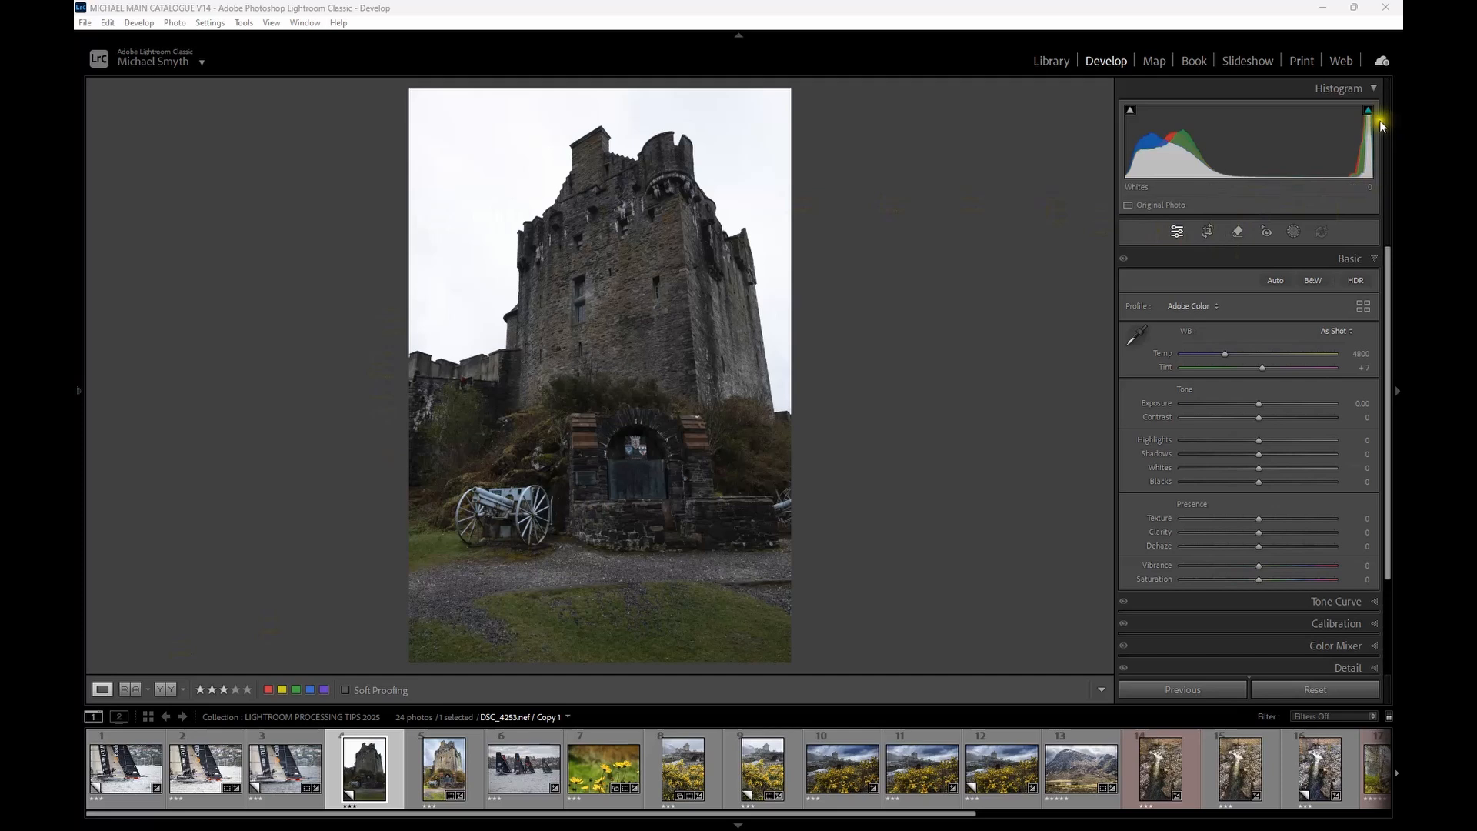
Check highlight clipping on the unedited castle photo, and open the edited version, DSC_4253.nef, with its history shown.
mouse_move(1367, 112)
left_click(444, 770)
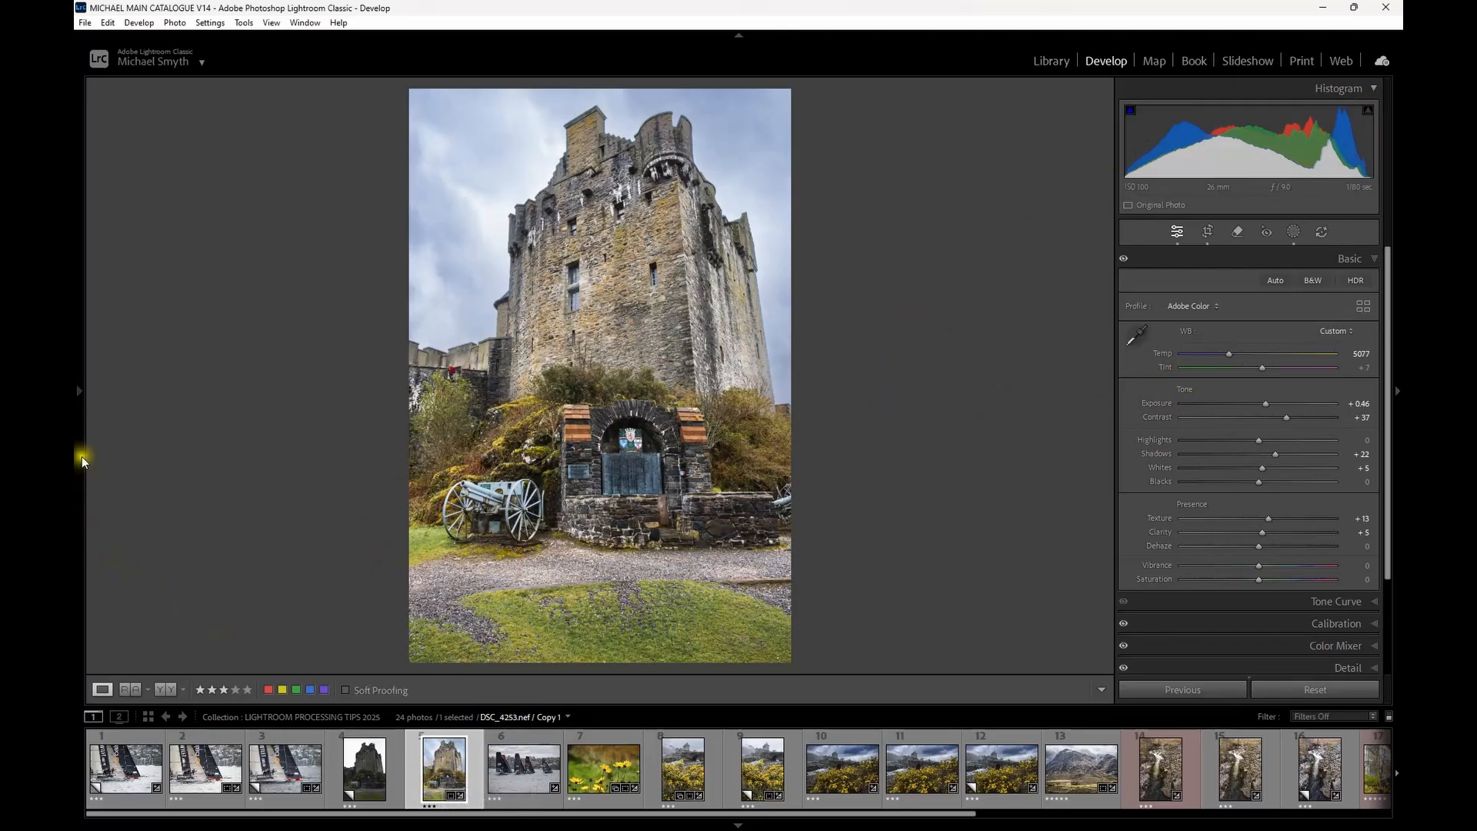
mouse_move(80, 456)
left_click(79, 393)
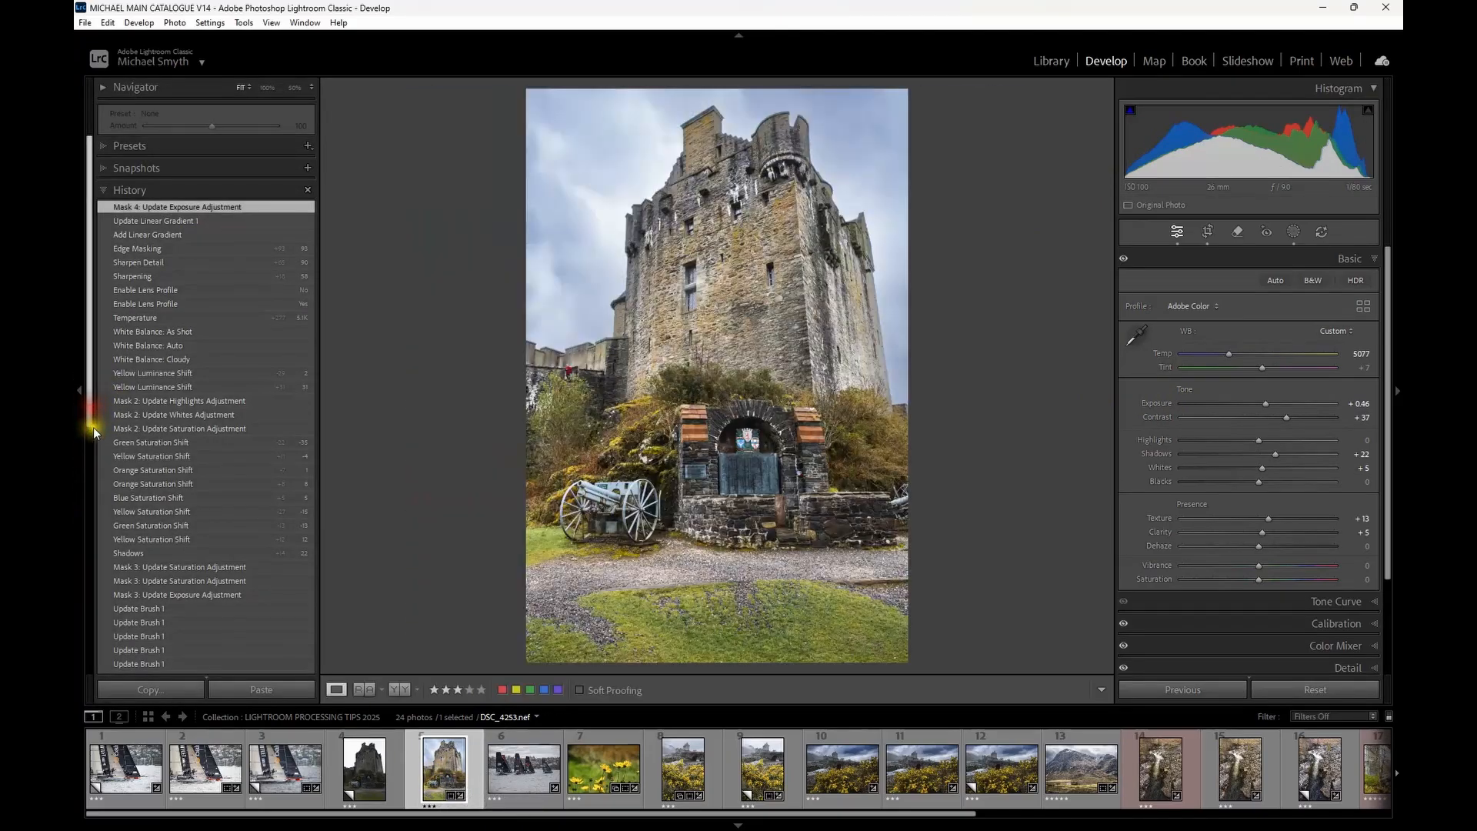
Preview the castle photo's earliest history states, comparing the import and Add Sky states with the first Mask 1 exposure adjustment.
scroll(182, 509, "down", 10)
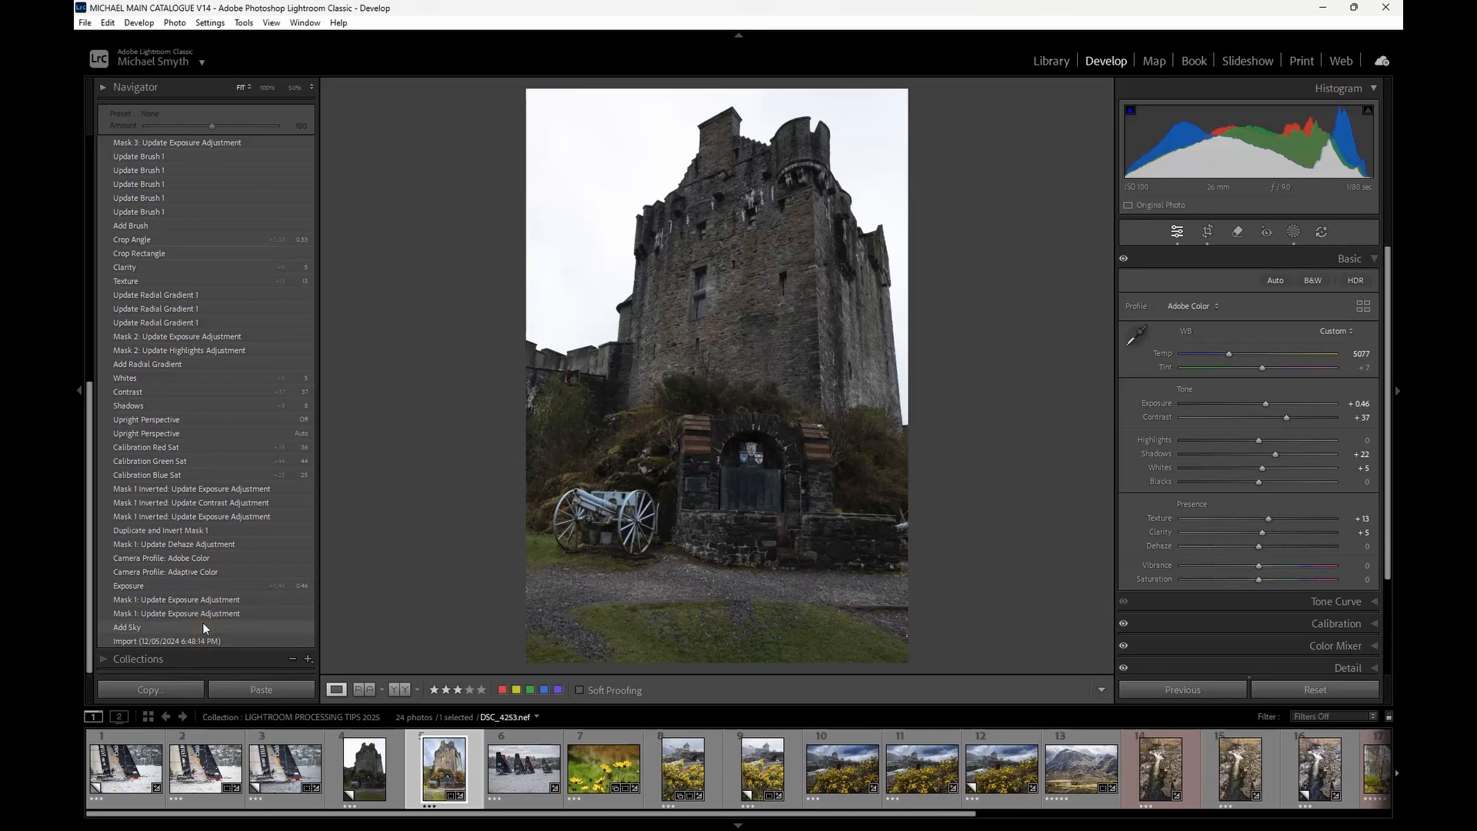
left_click(206, 608)
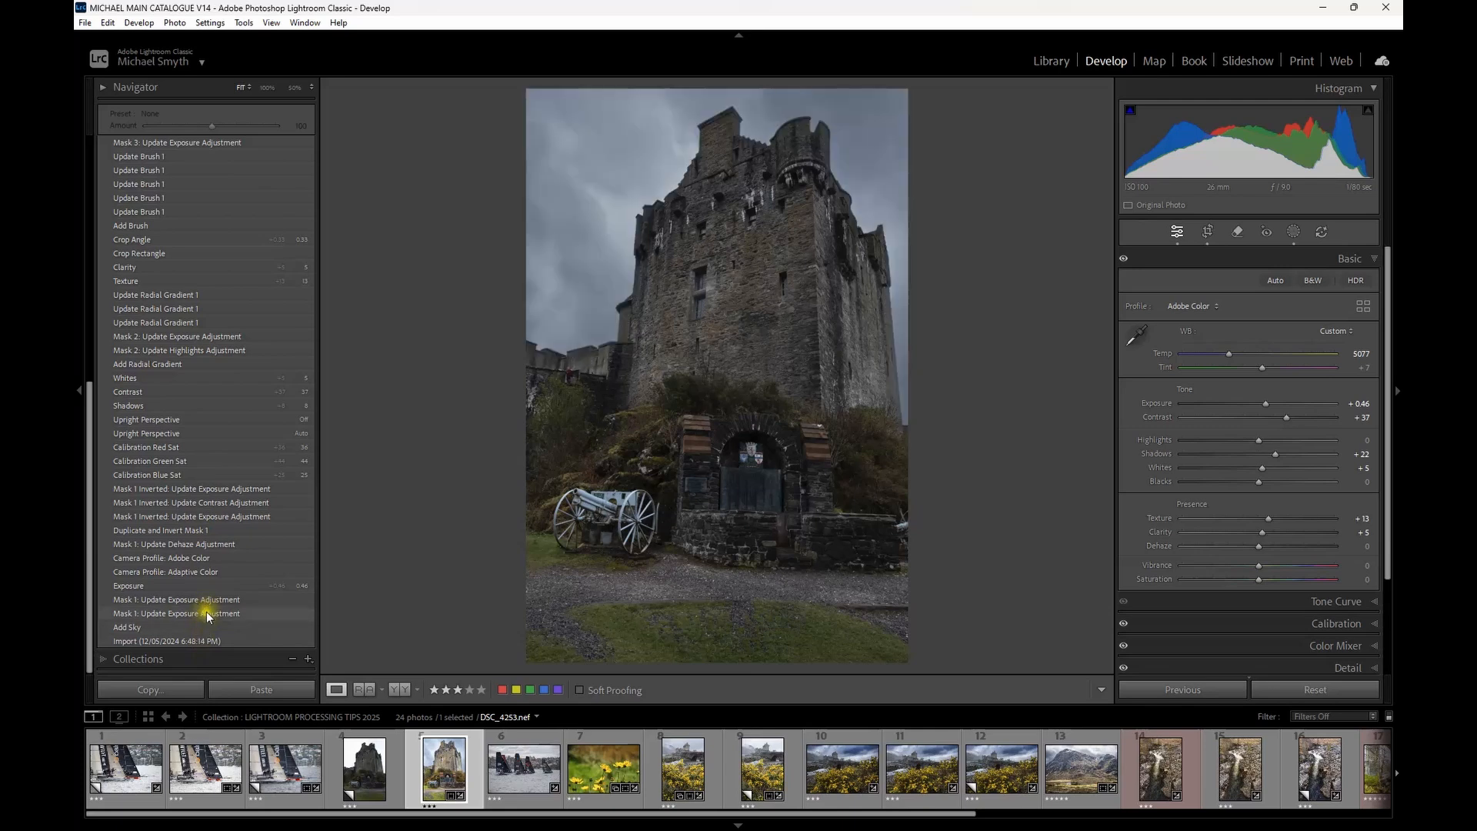
left_click(206, 626)
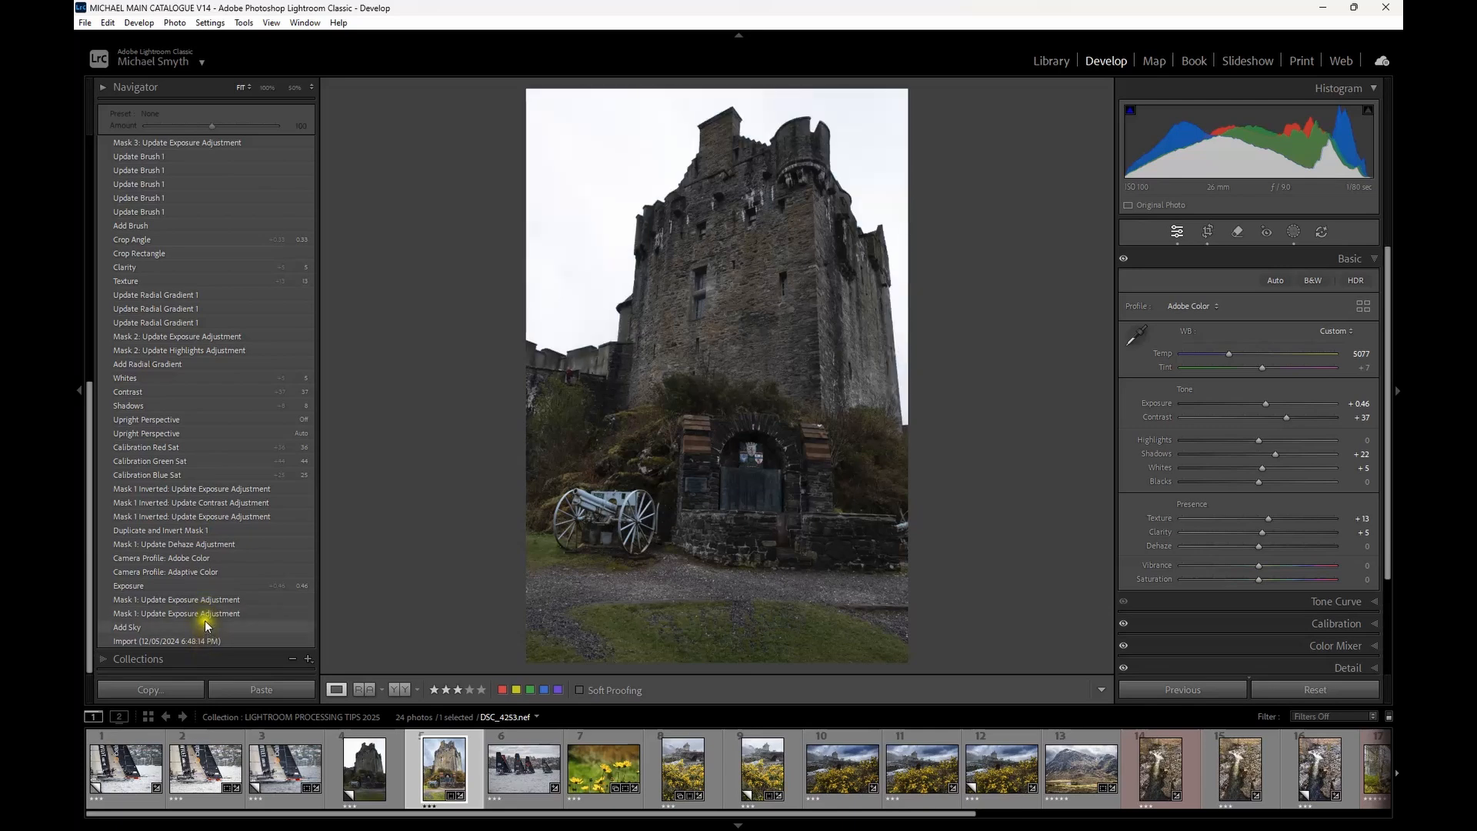
left_click(200, 613)
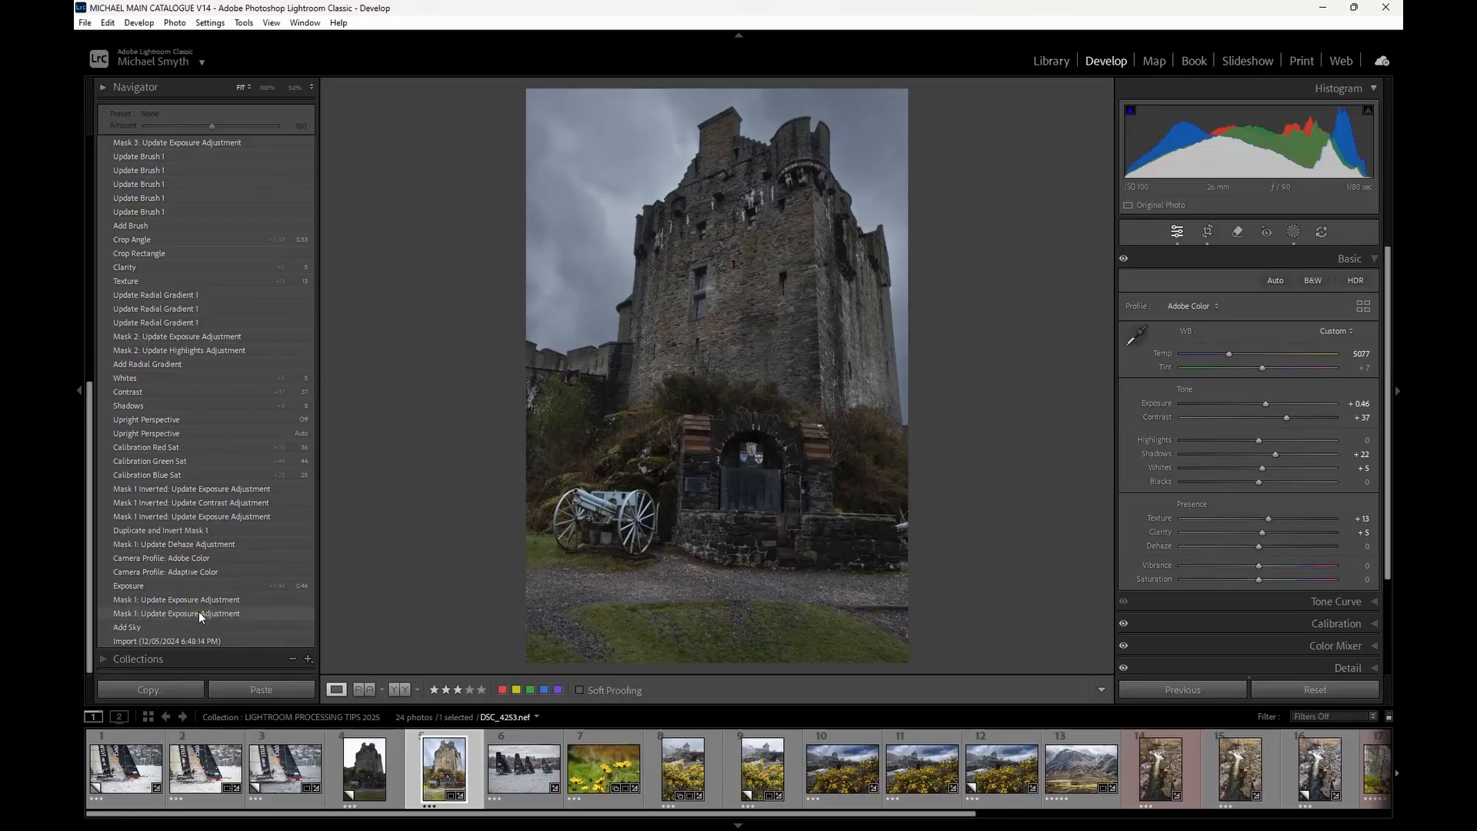
left_click(202, 629)
left_click(198, 639)
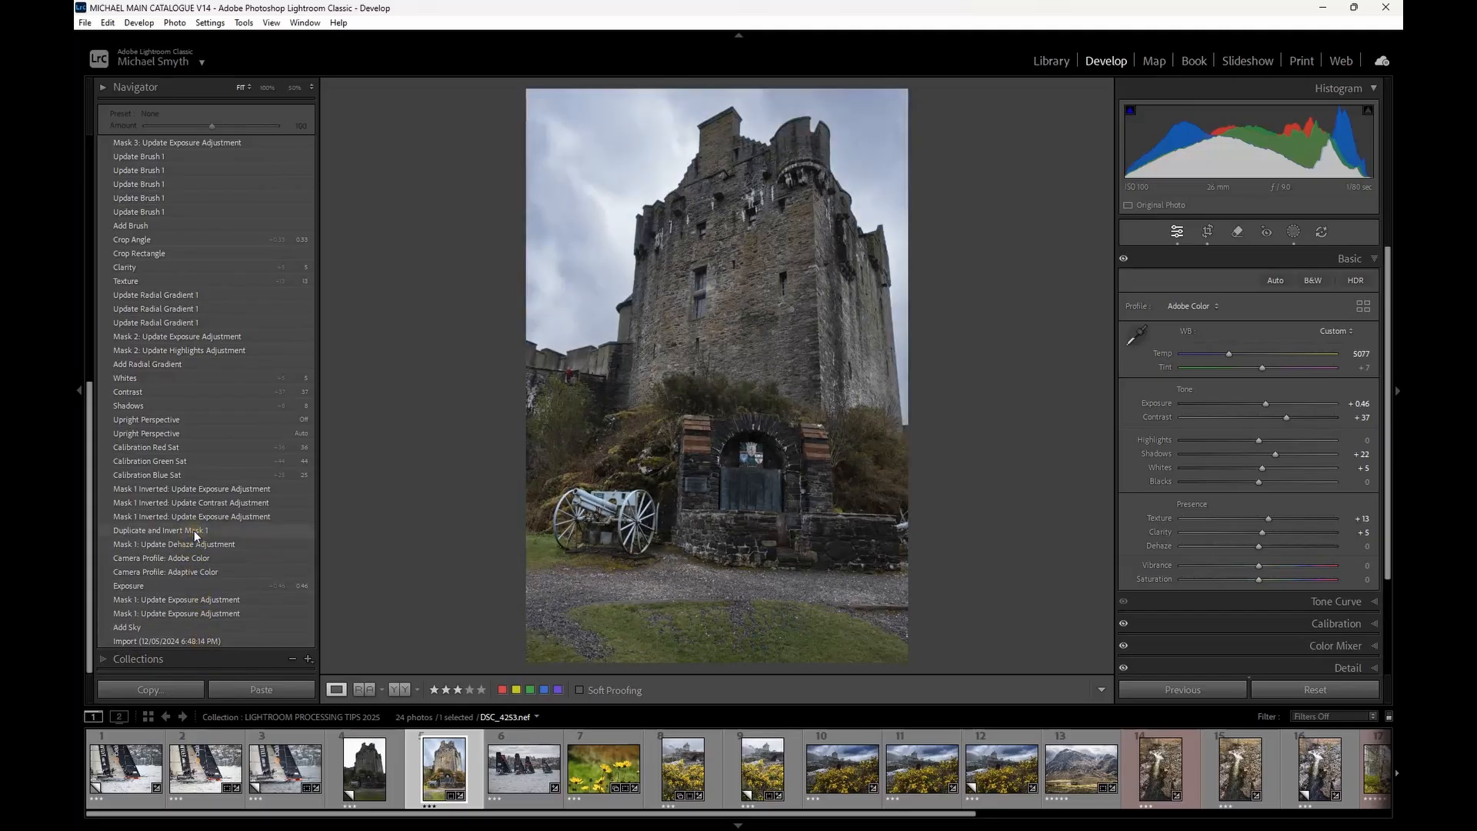
Review the history states from the Mask 1 Inverted adjustments through calibration and Upright Perspective, and select the Add Radial Gradient state.
left_click(191, 504)
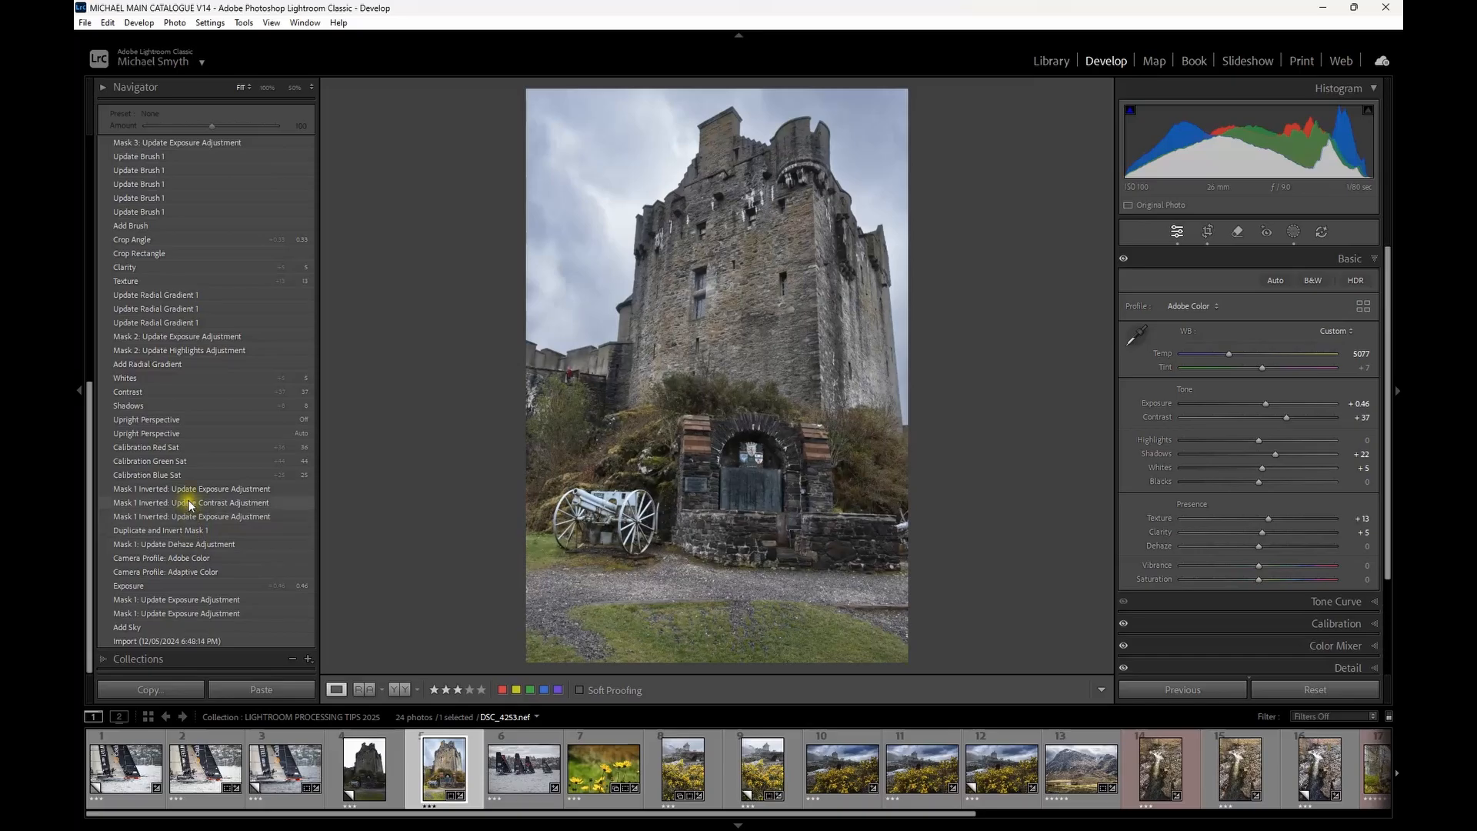
left_click(187, 482)
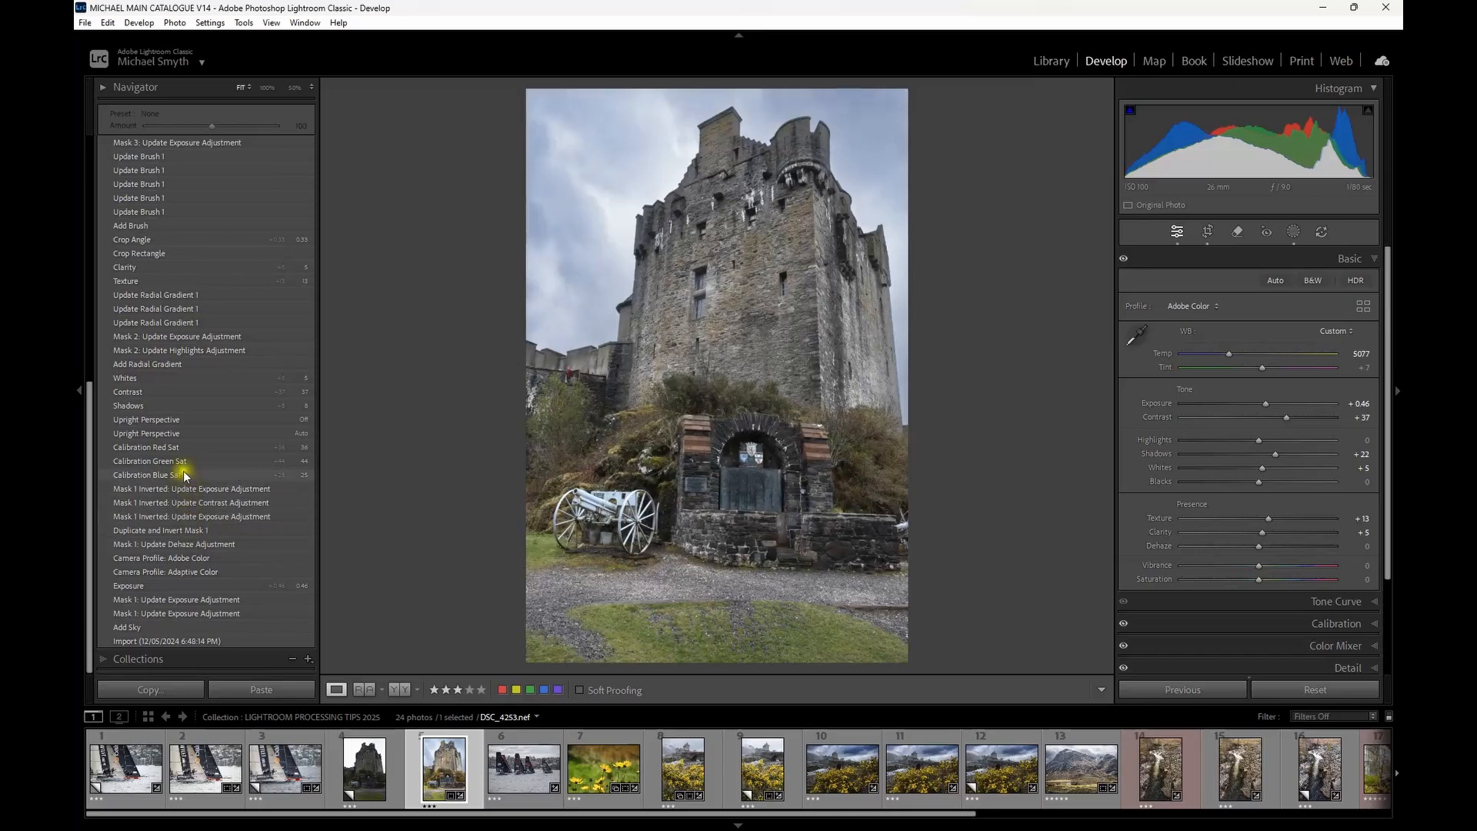
left_click(181, 446)
left_click(180, 433)
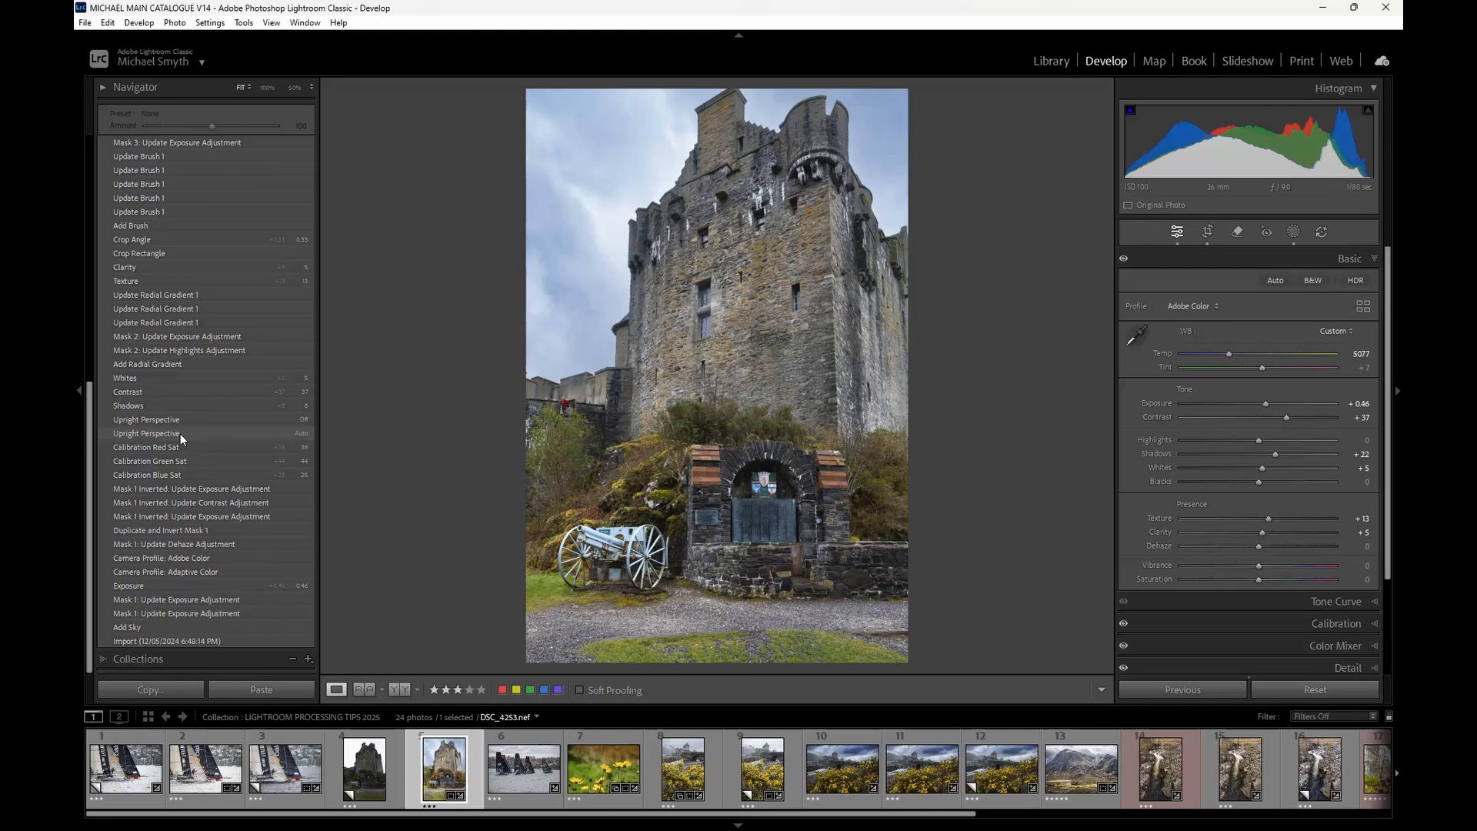
left_click(182, 420)
left_click(183, 406)
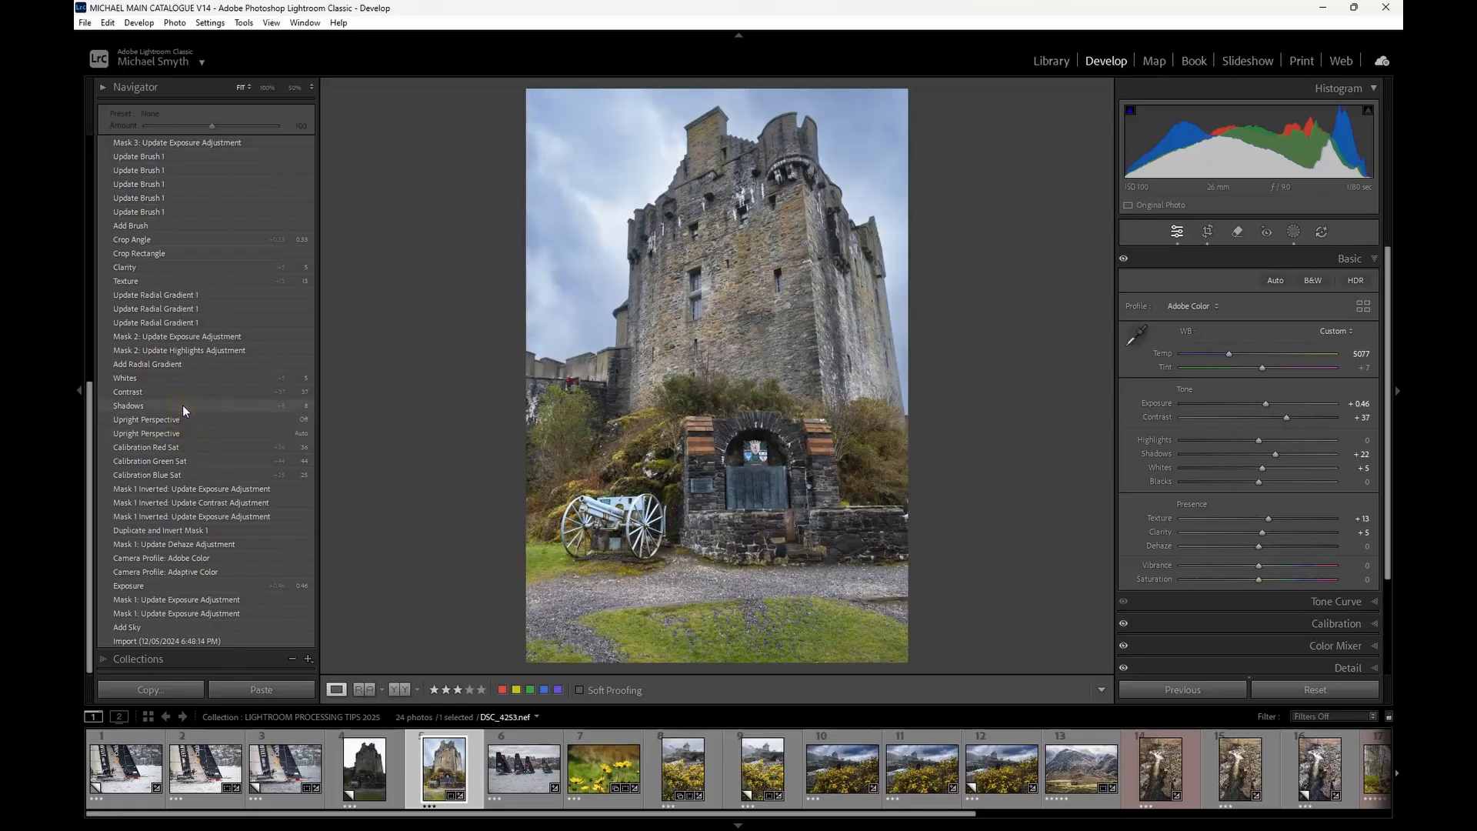
left_click(182, 364)
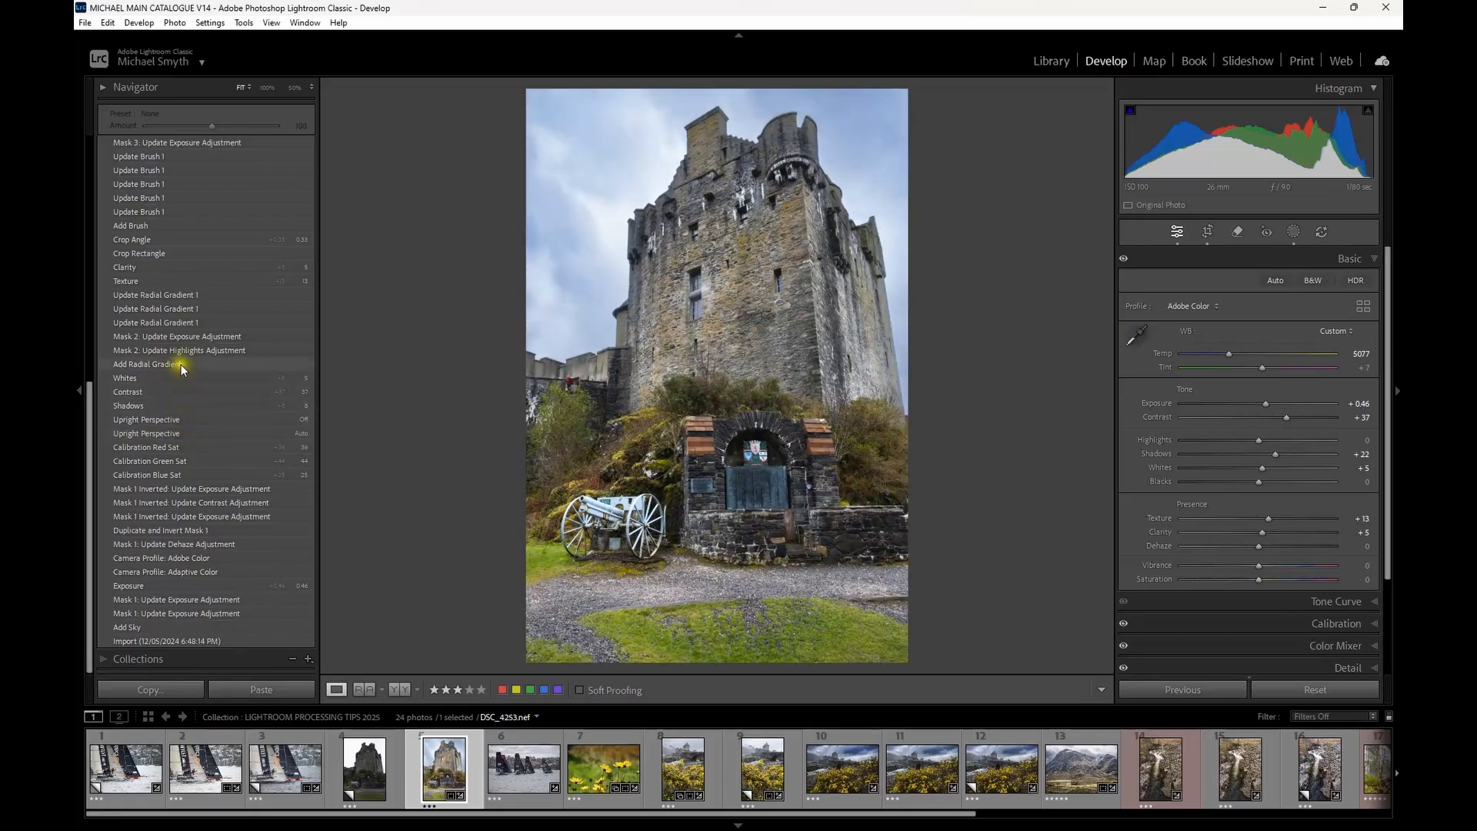
left_click(182, 364)
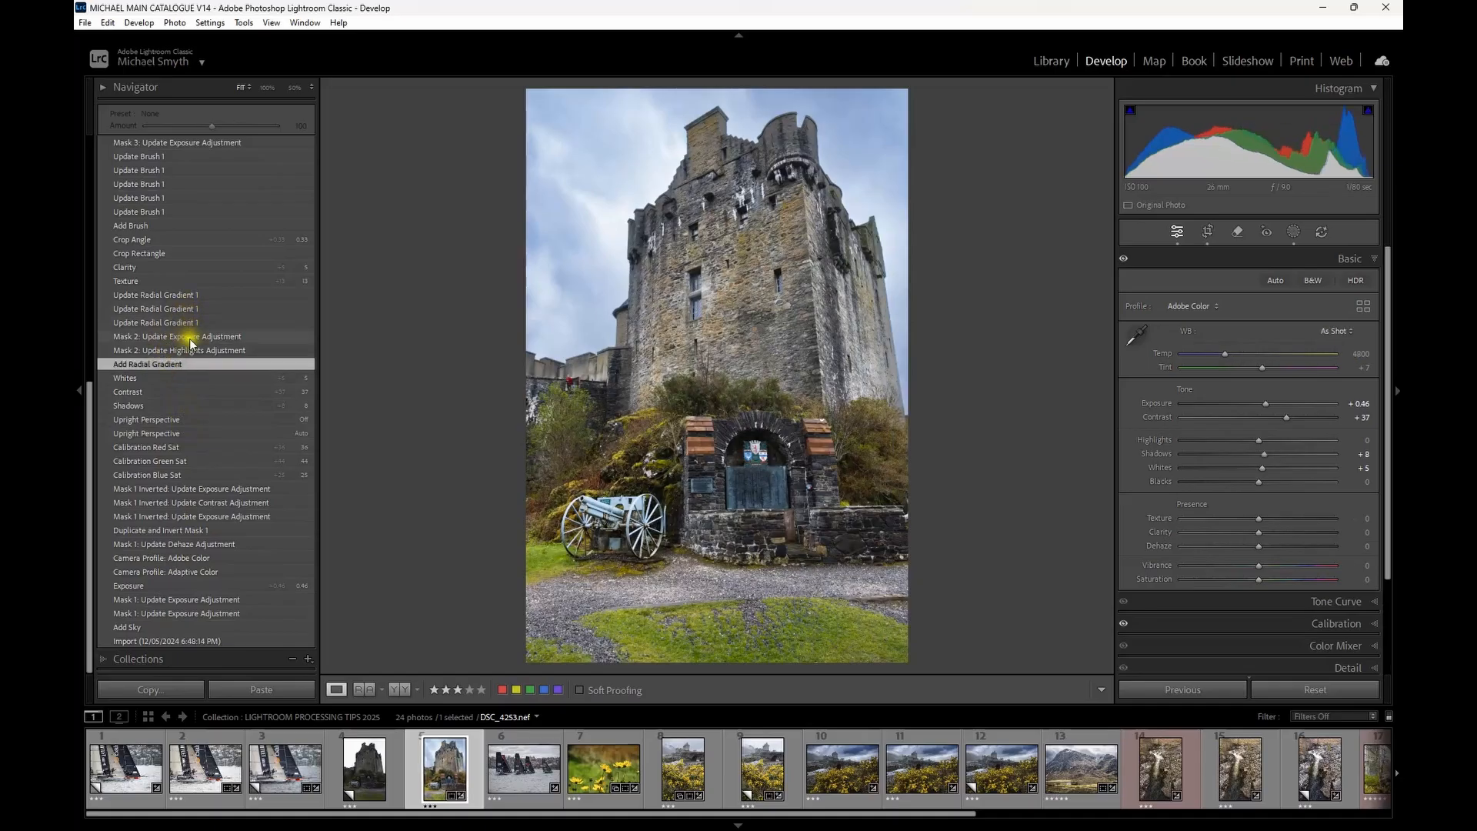
Return to the latest history state, Mask 4: Update Exposure Adjustment, and compare the edited castle photo with its unedited copy.
scroll(191, 343, "up", 4)
scroll(195, 344, "up", 7)
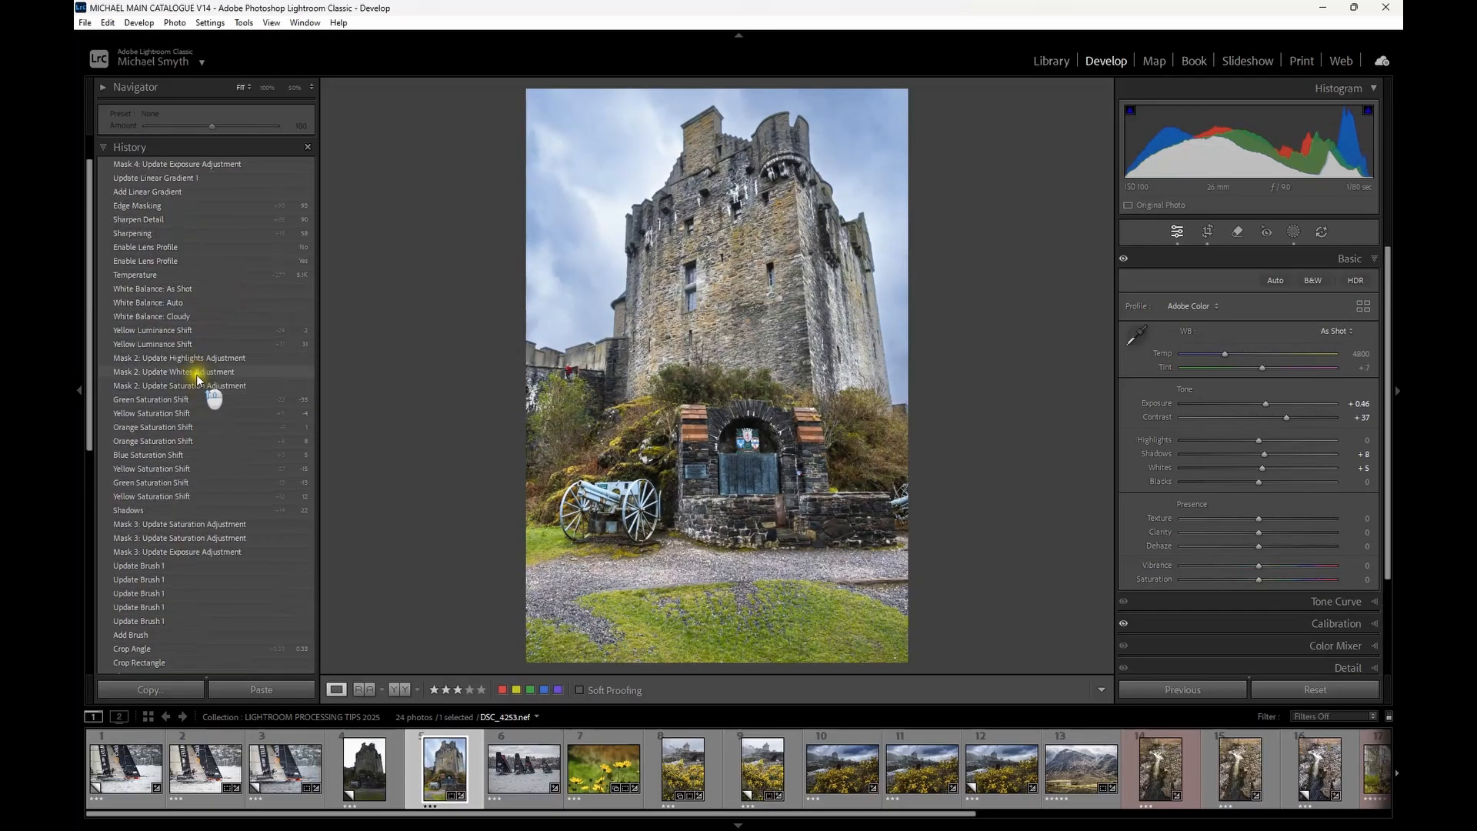
left_click(197, 344)
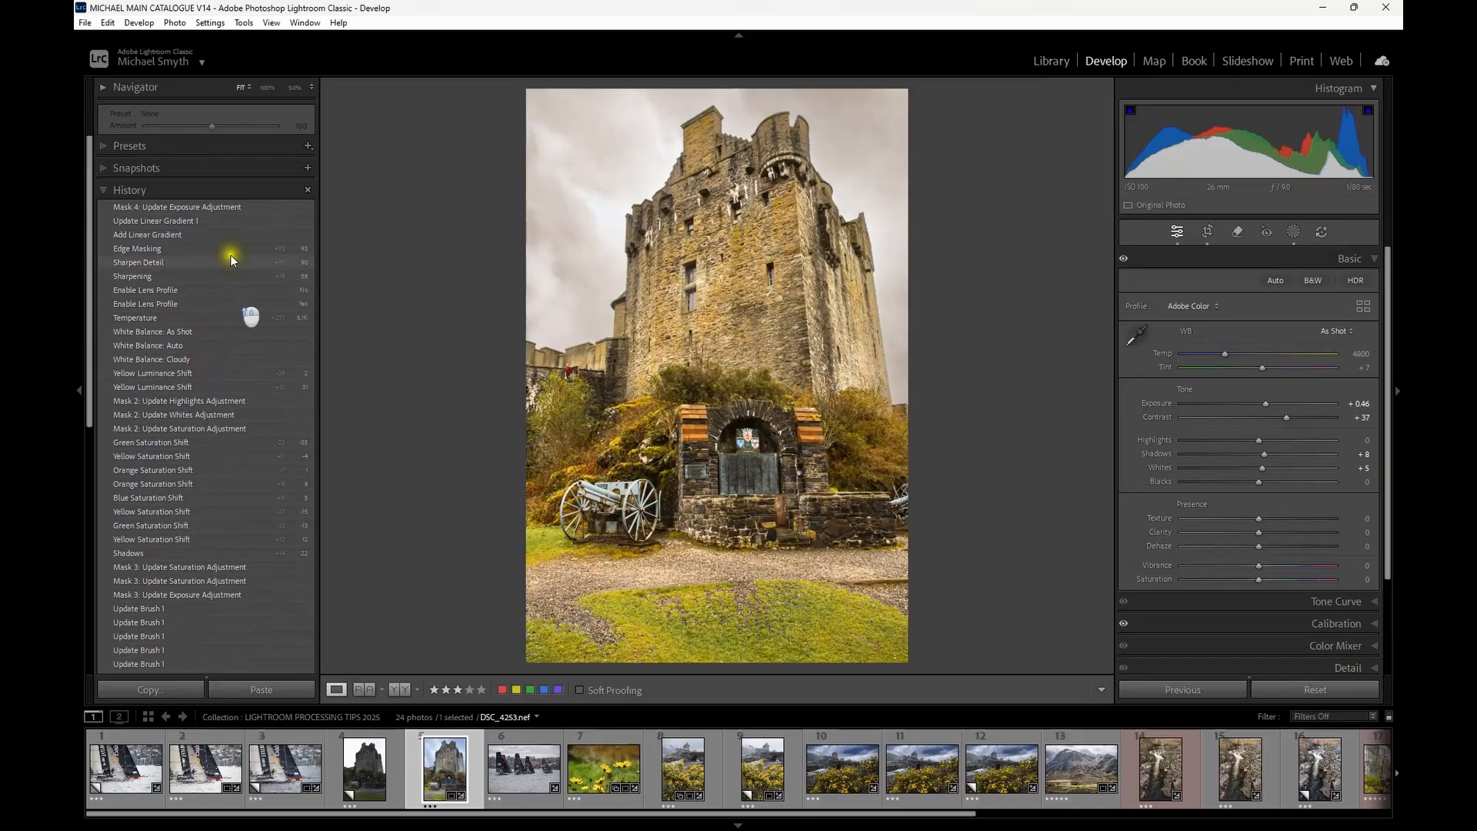
left_click(220, 209)
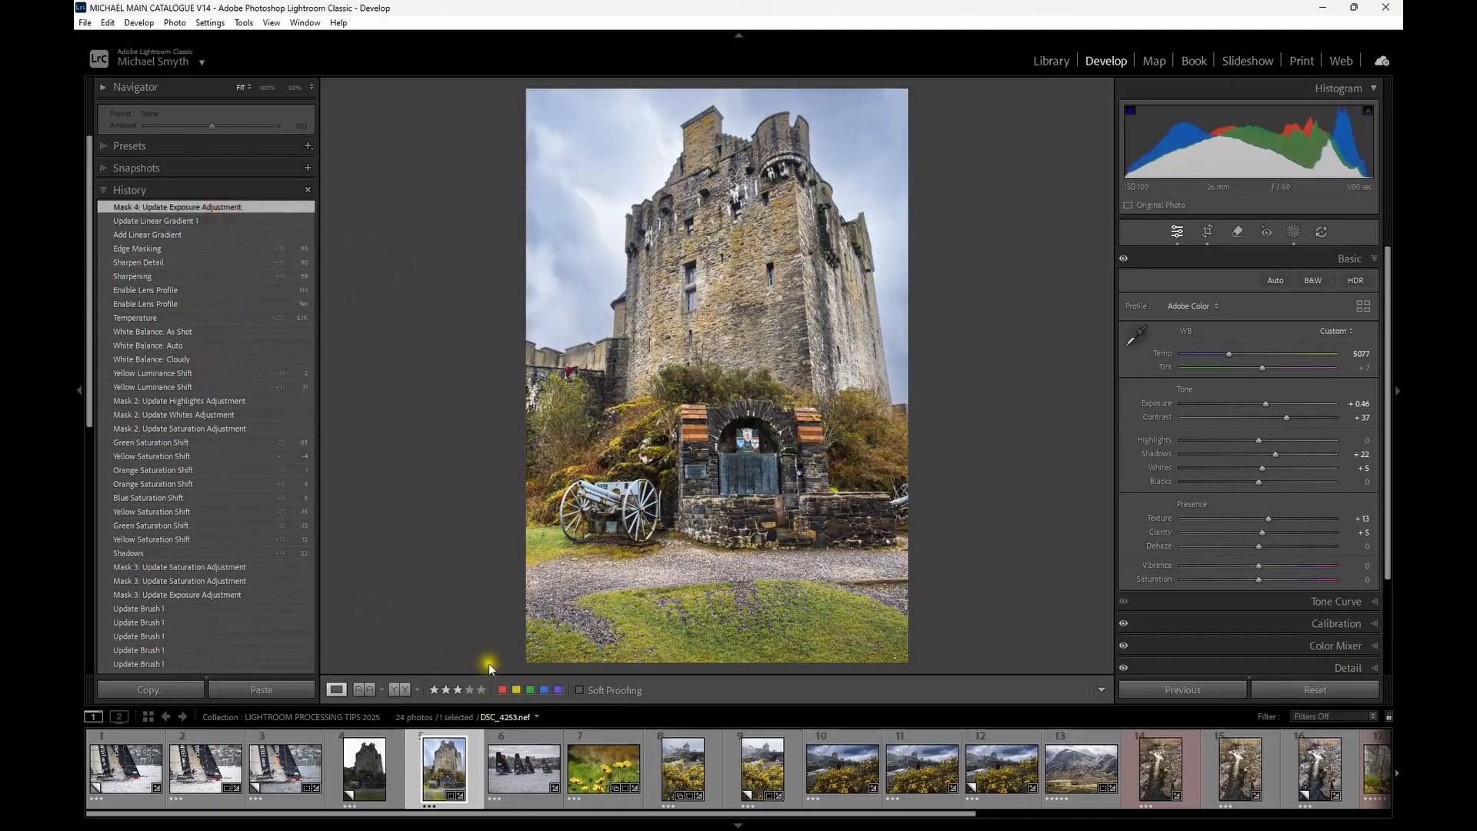
left_click(370, 774)
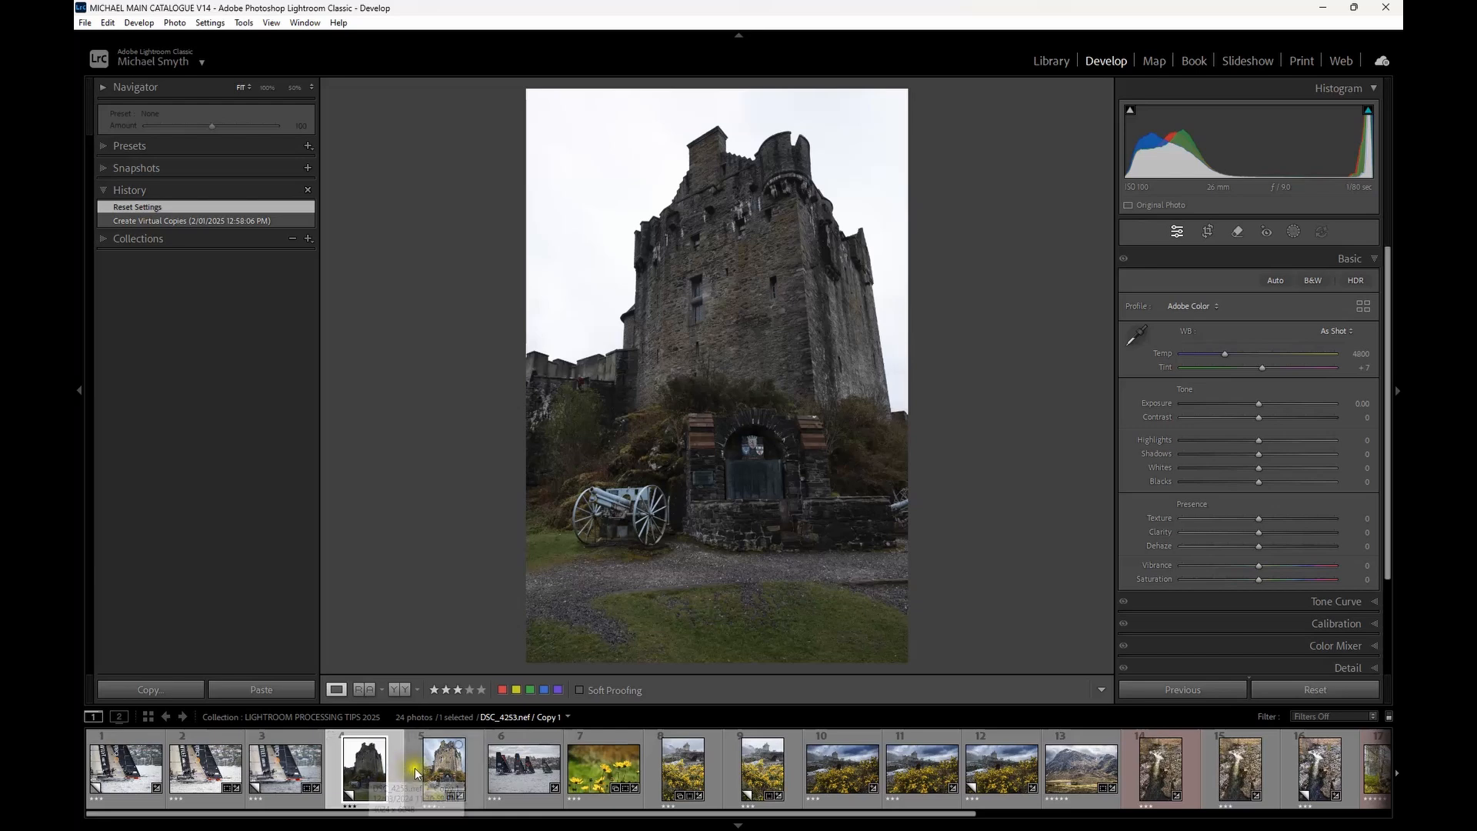
left_click(444, 769)
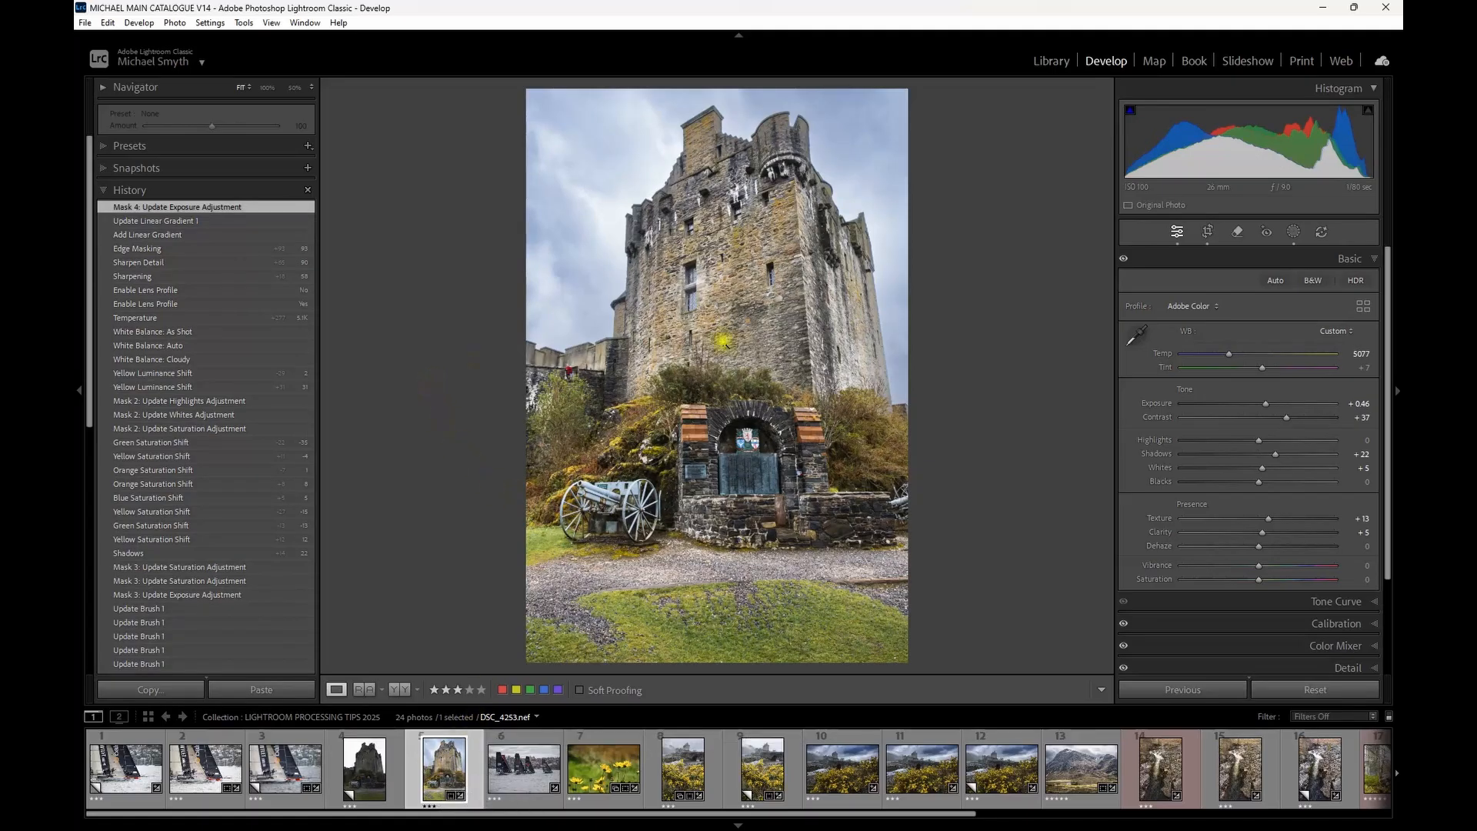
Open the castle photo's masks, select the sky mask Mask 1 with its overlay hidden, and examine its tone and effects settings.
left_click(1293, 233)
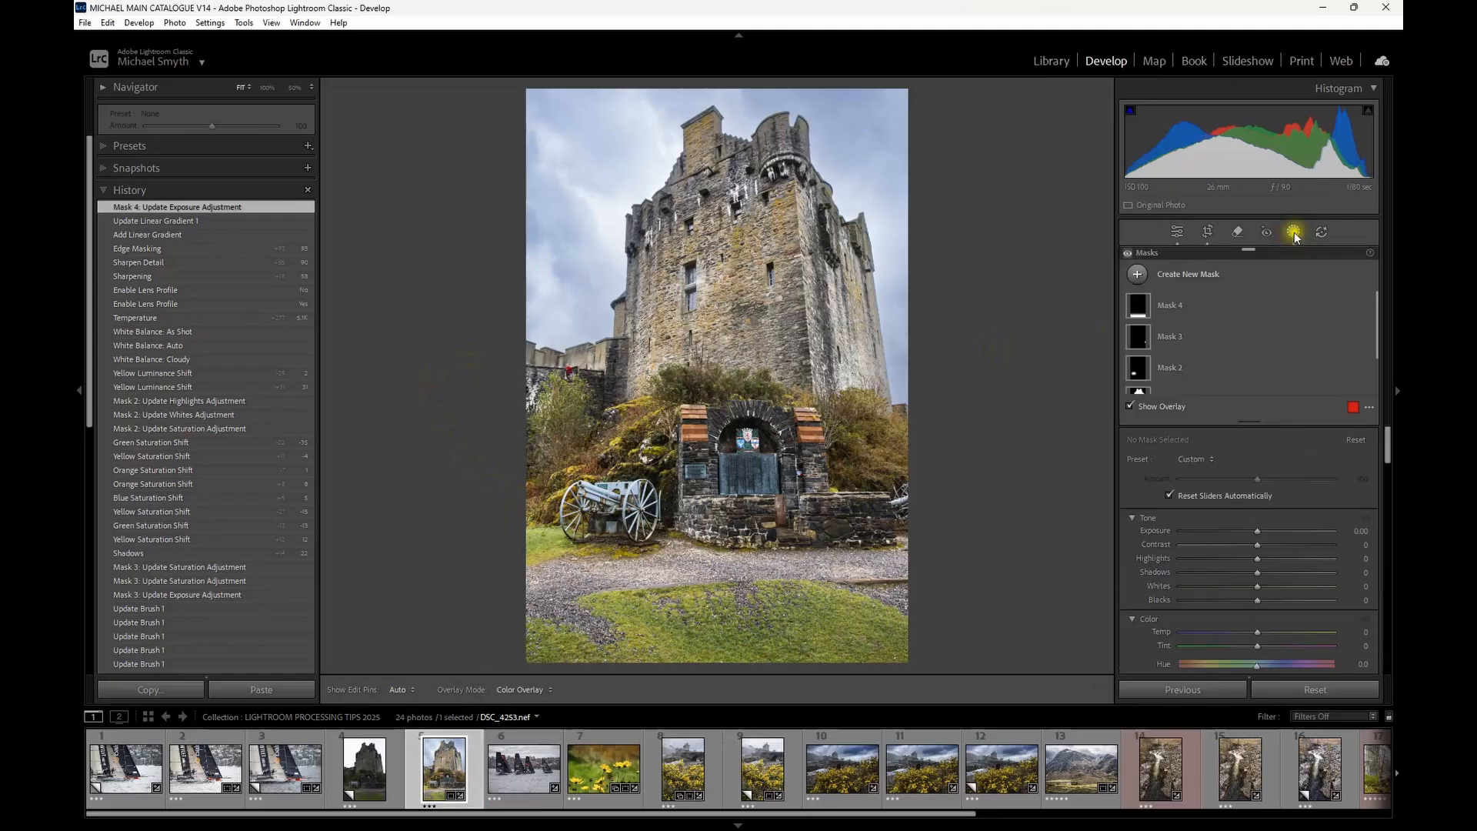
scroll(1297, 351, "down", 1)
scroll(1296, 350, "down", 1)
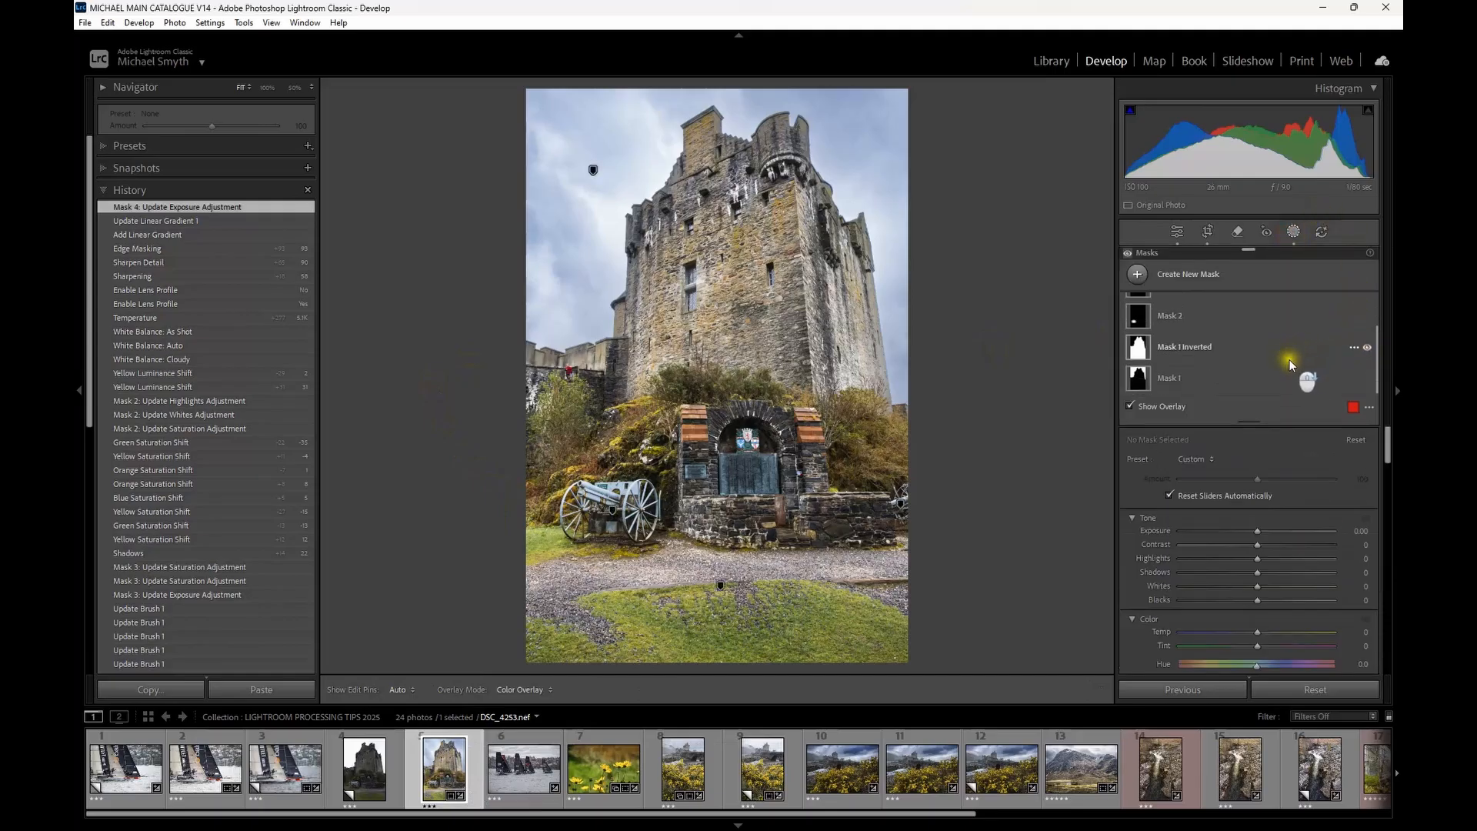
left_click(1135, 384)
left_click(1130, 406)
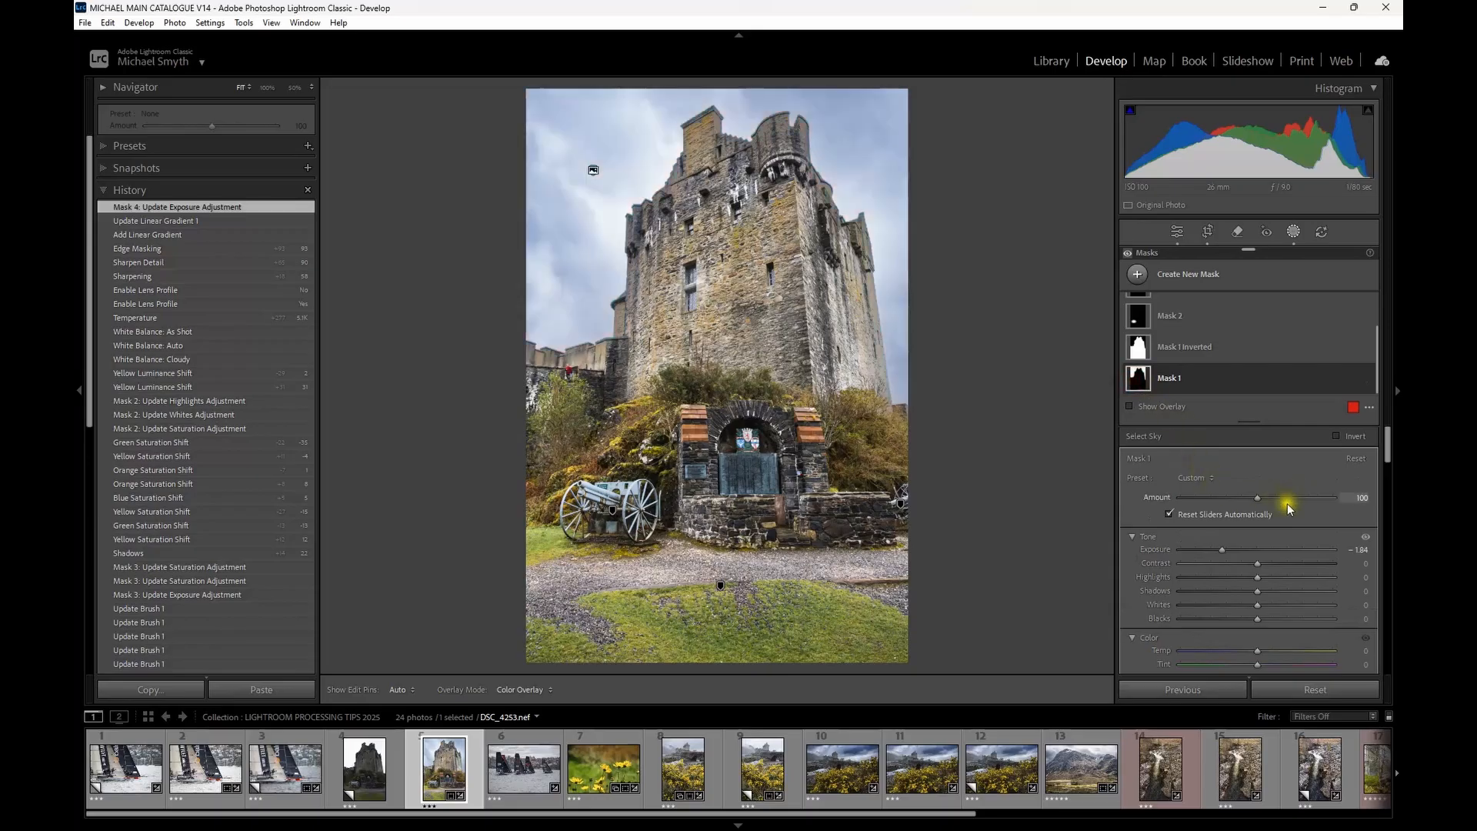
left_click_drag(1262, 550, 1235, 553)
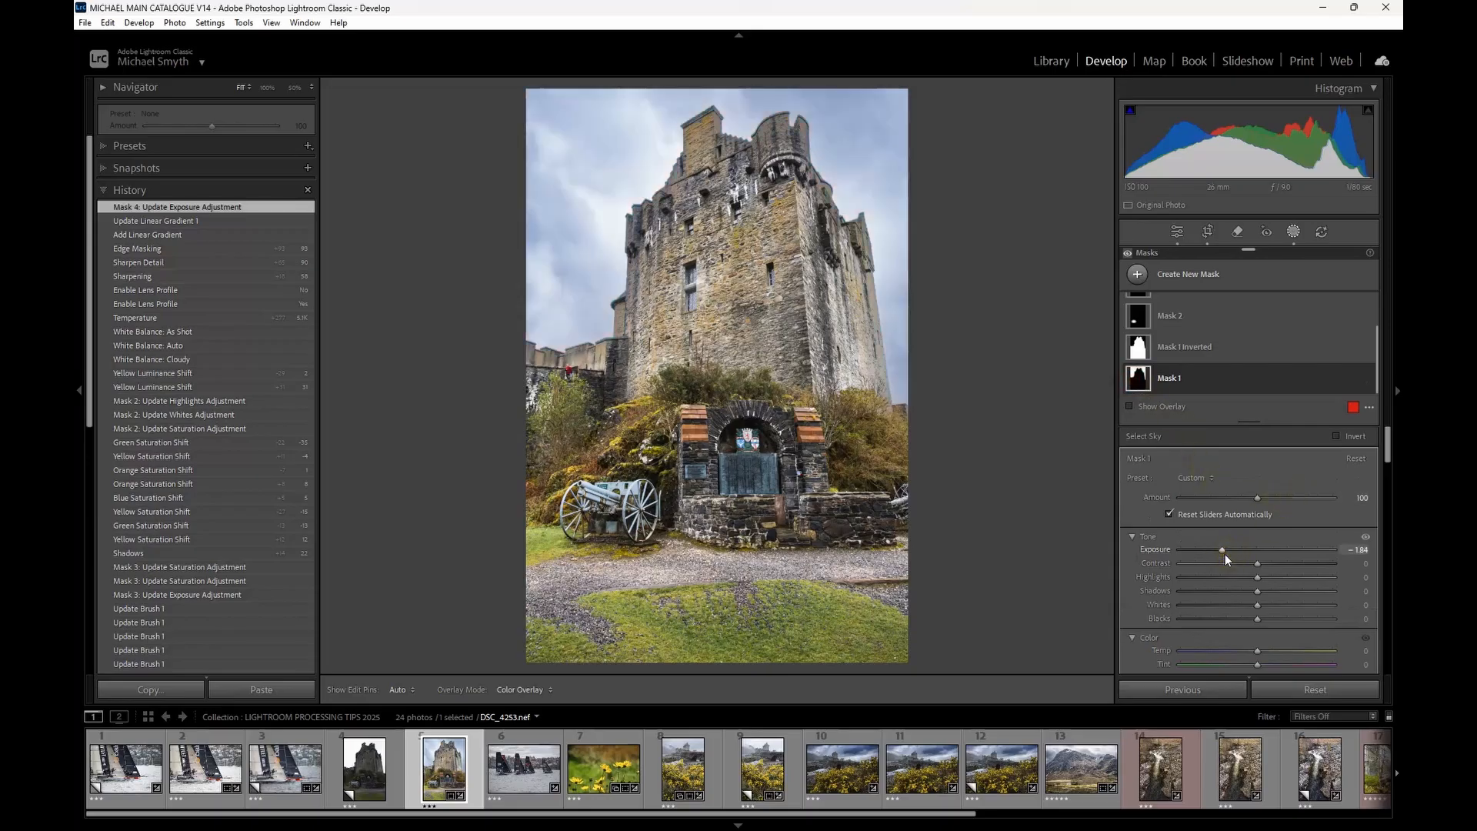
scroll(1225, 554, "down", 5)
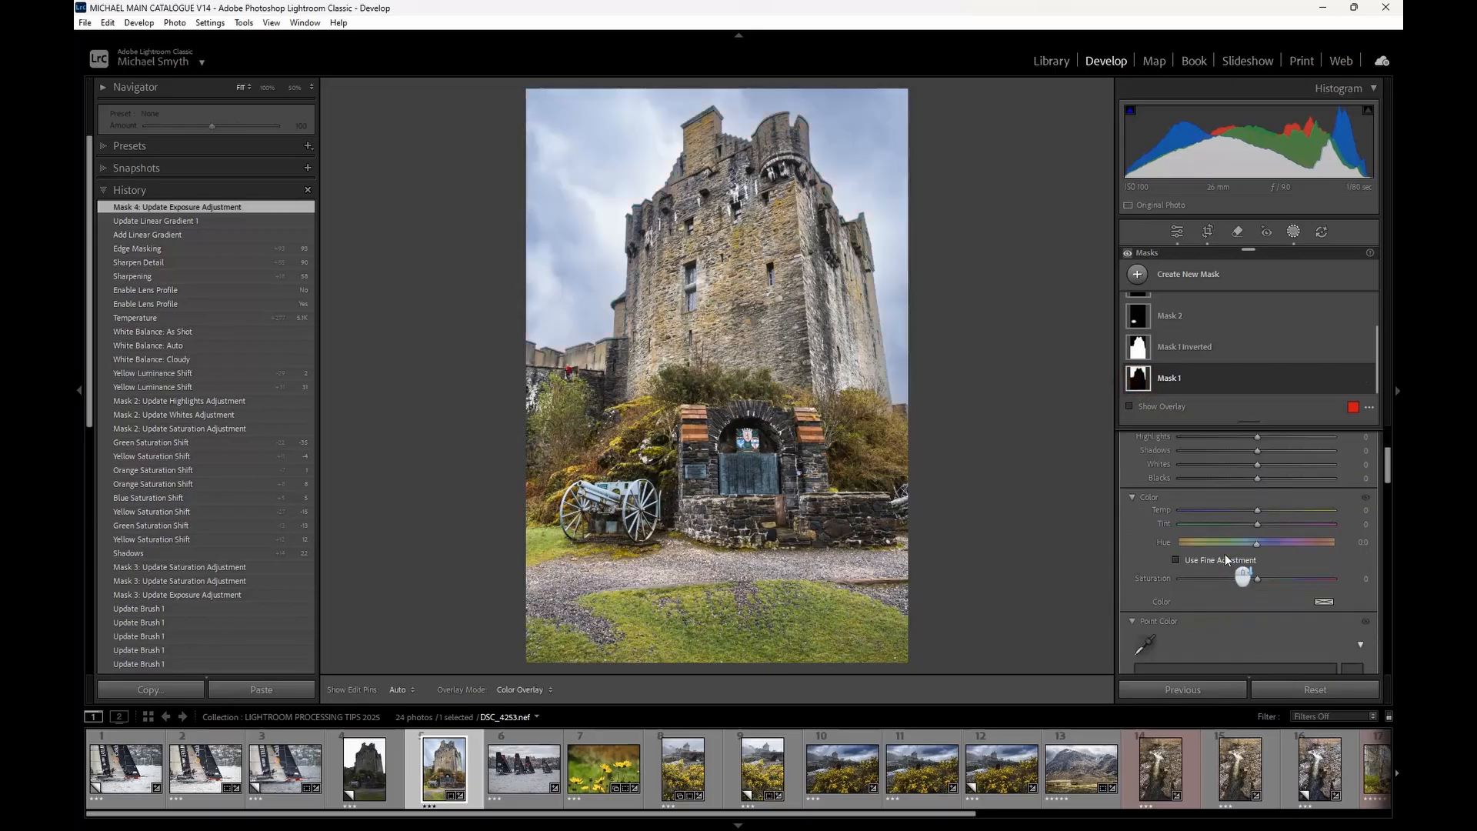
scroll(1225, 554, "down", 5)
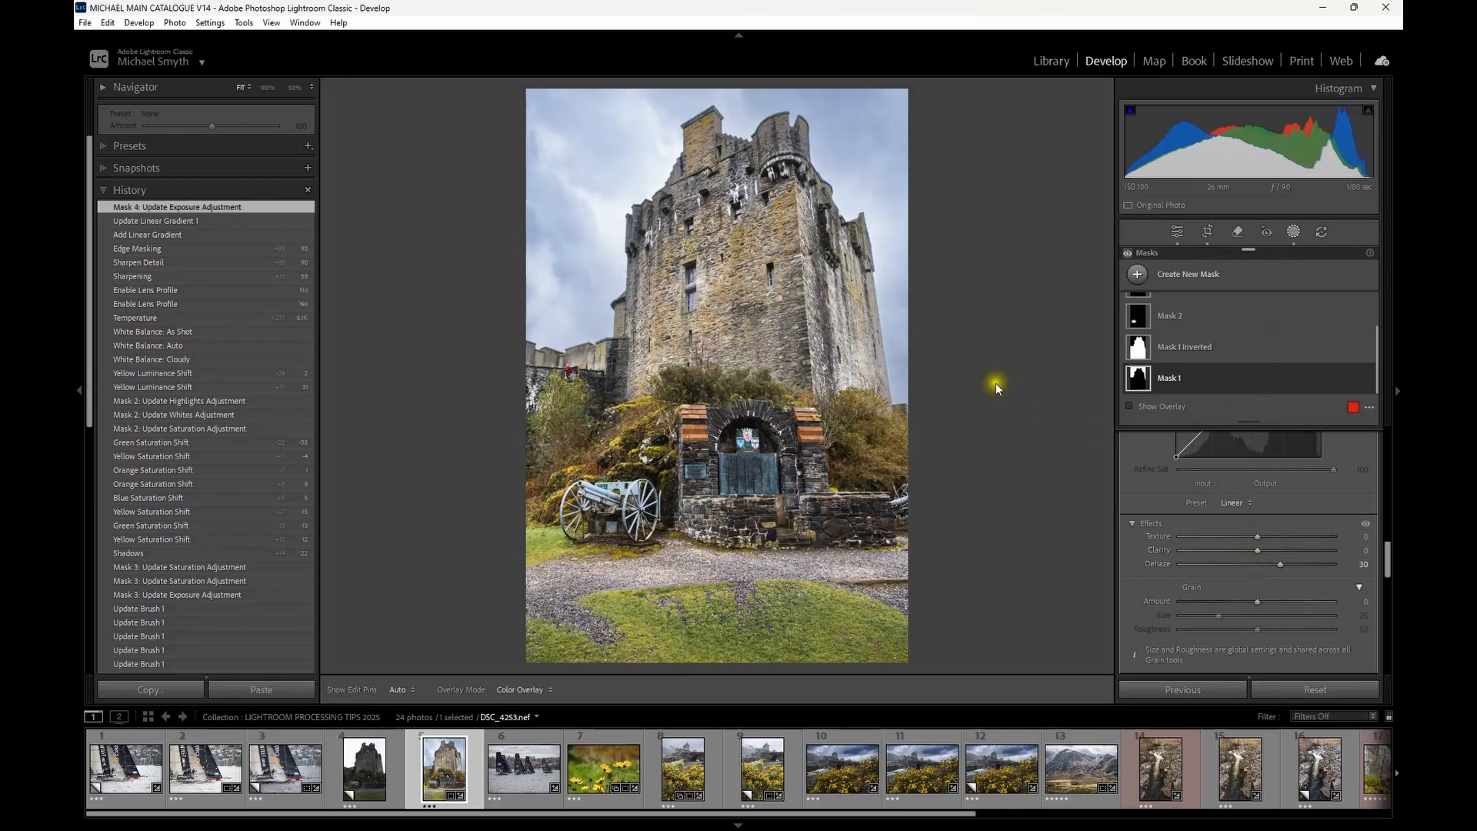
Select Mask 1 Inverted, covering the castle and foreground, and examine its tone, curve and effects adjustments.
left_click(1180, 348)
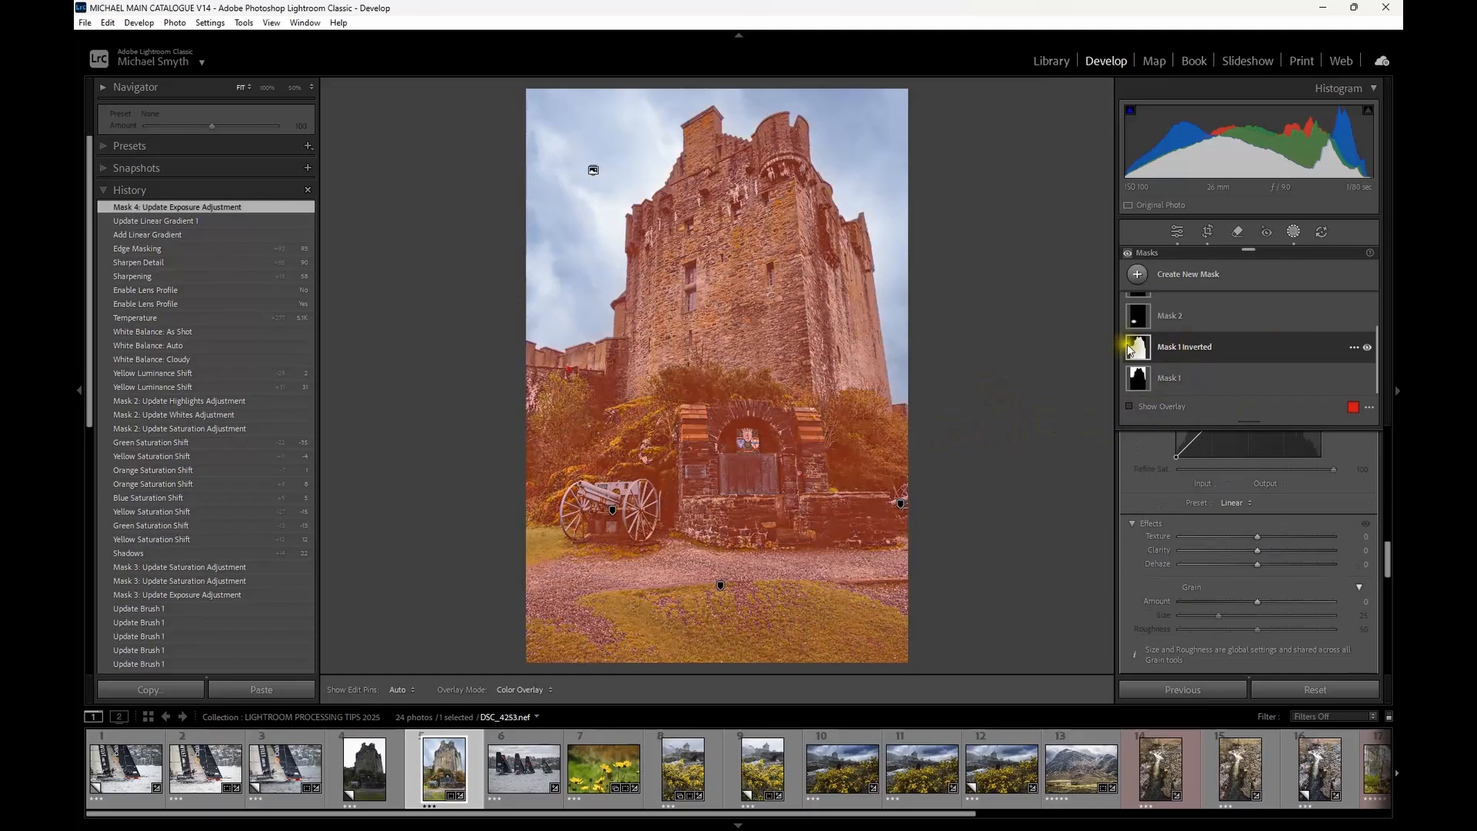
left_click(1142, 349)
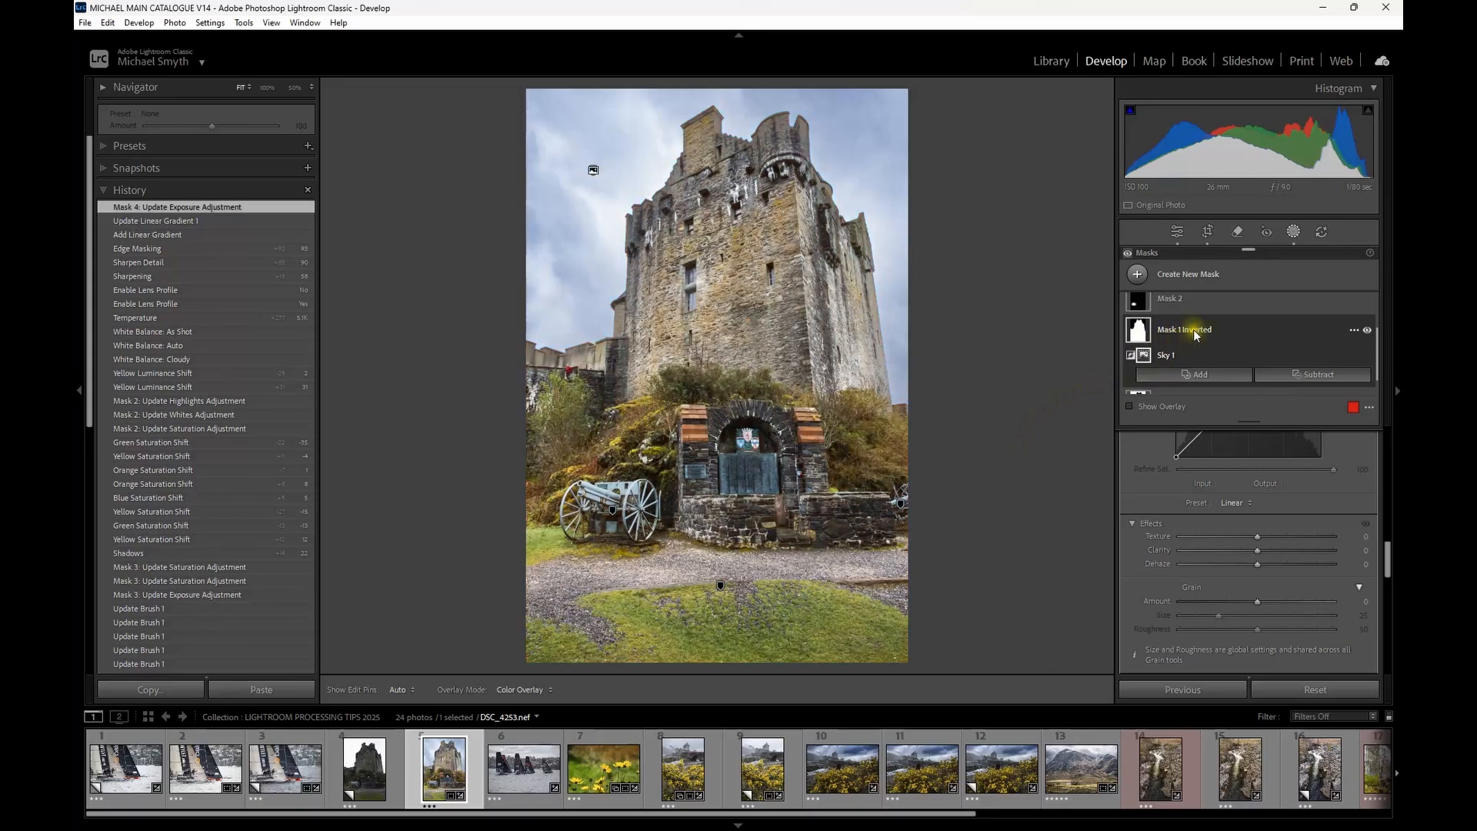
scroll(1194, 329, "up", 2)
scroll(1233, 536, "up", 5)
scroll(1232, 529, "up", 3)
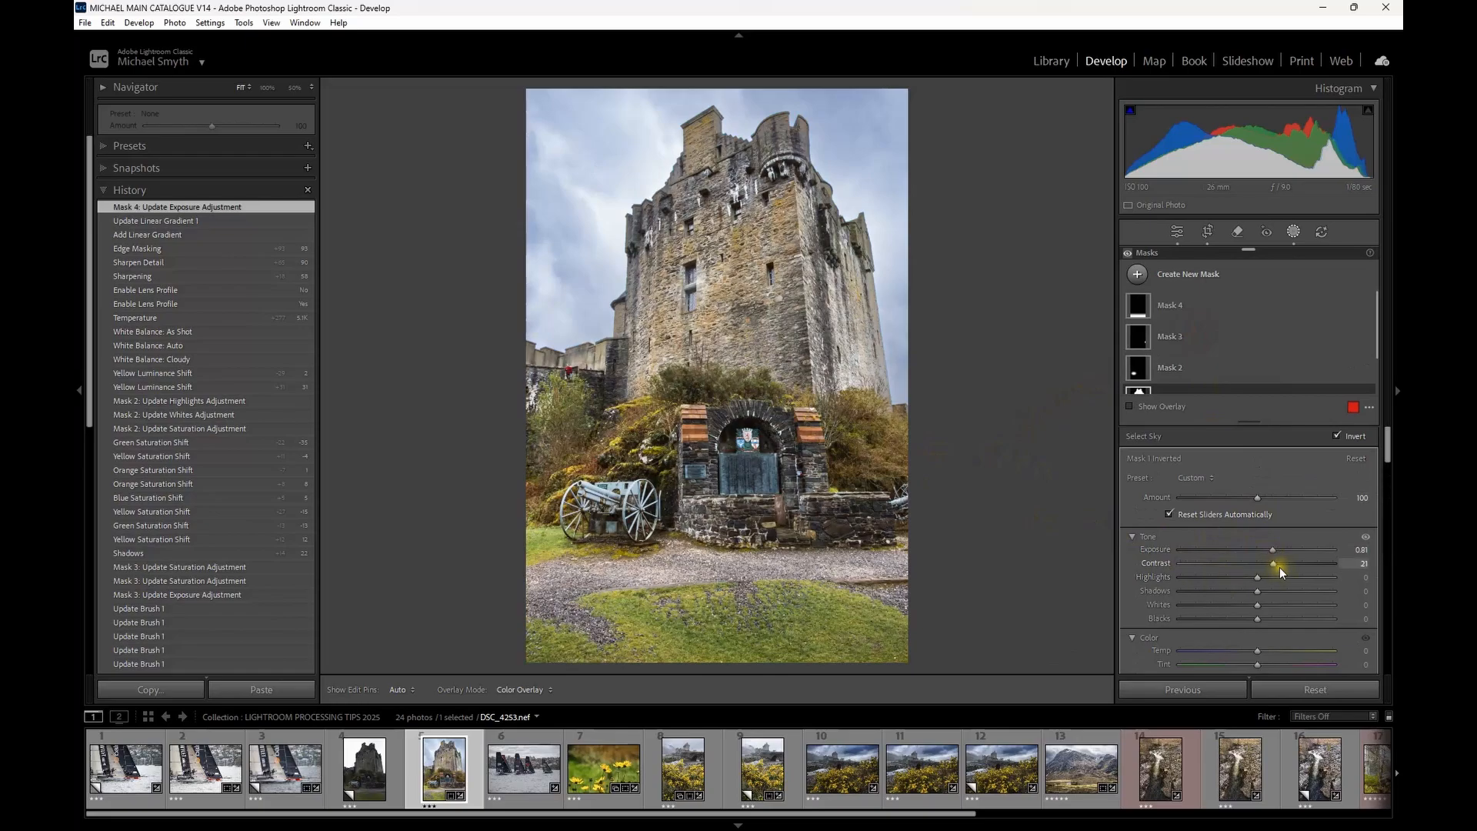
scroll(1277, 567, "down", 3)
scroll(1277, 565, "down", 5)
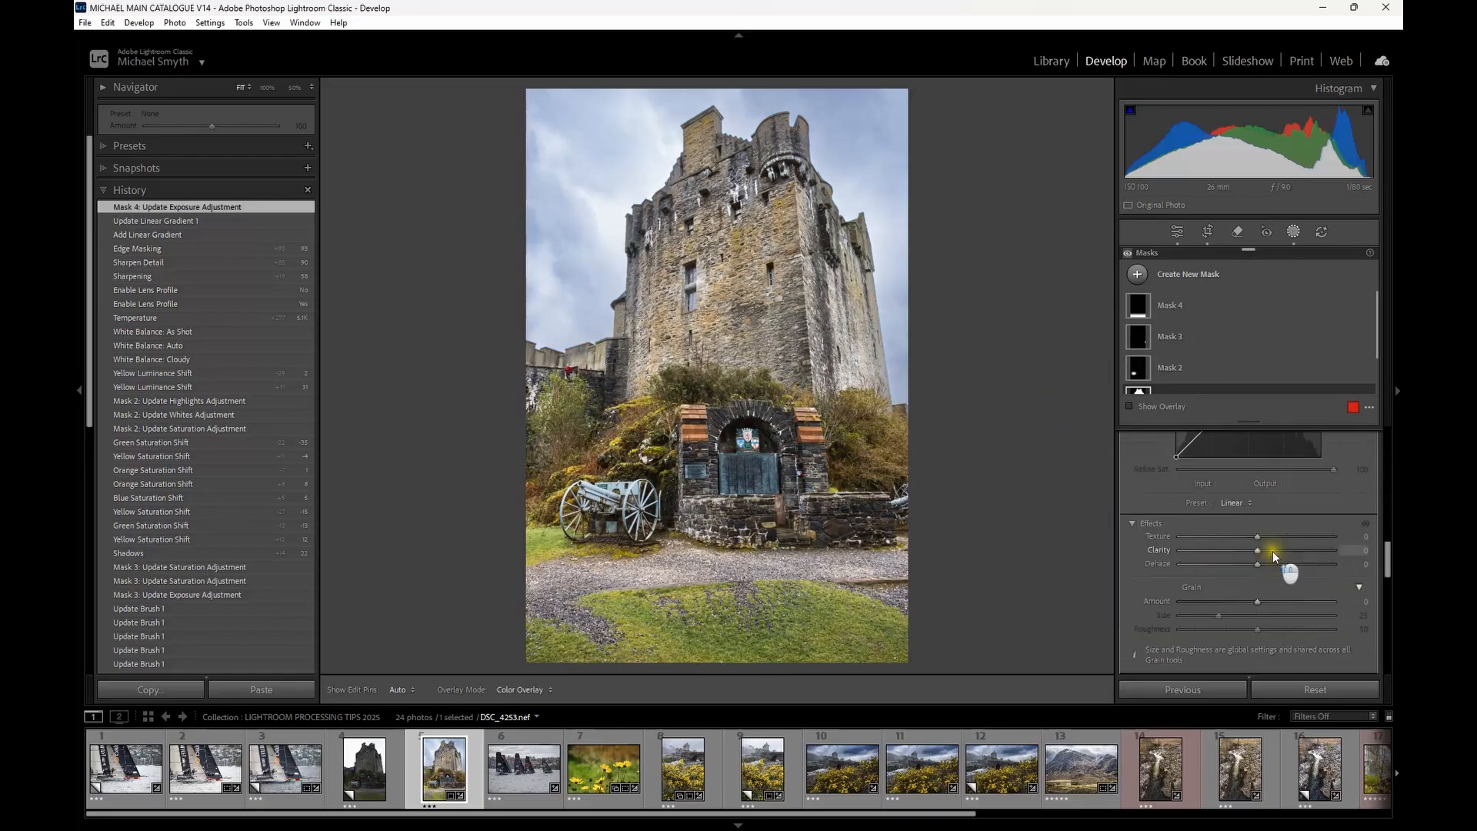
scroll(1125, 478, "up", 2)
scroll(1239, 531, "up", 3)
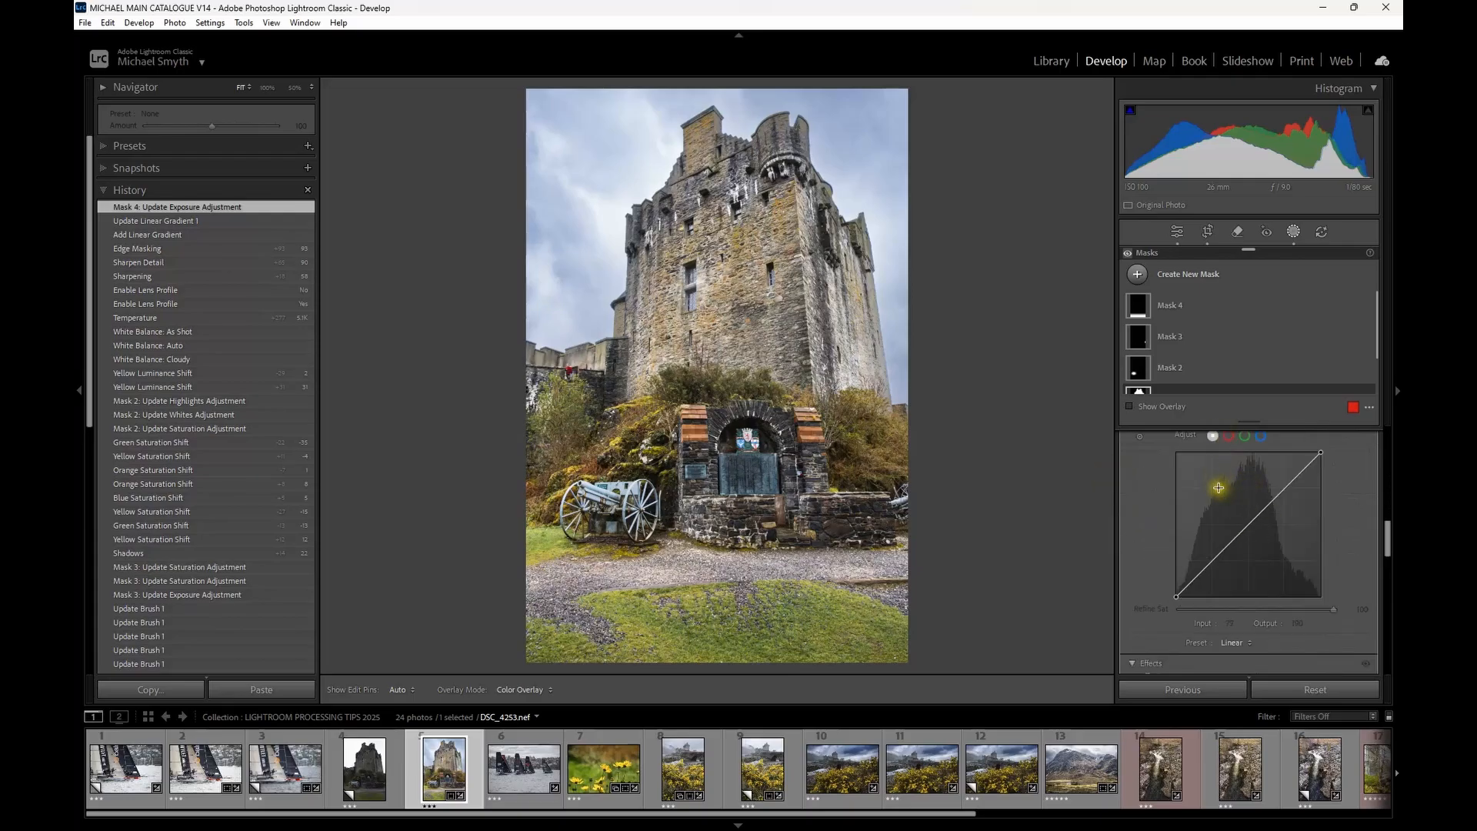
scroll(1223, 479, "up", 3)
scroll(1231, 477, "up", 3)
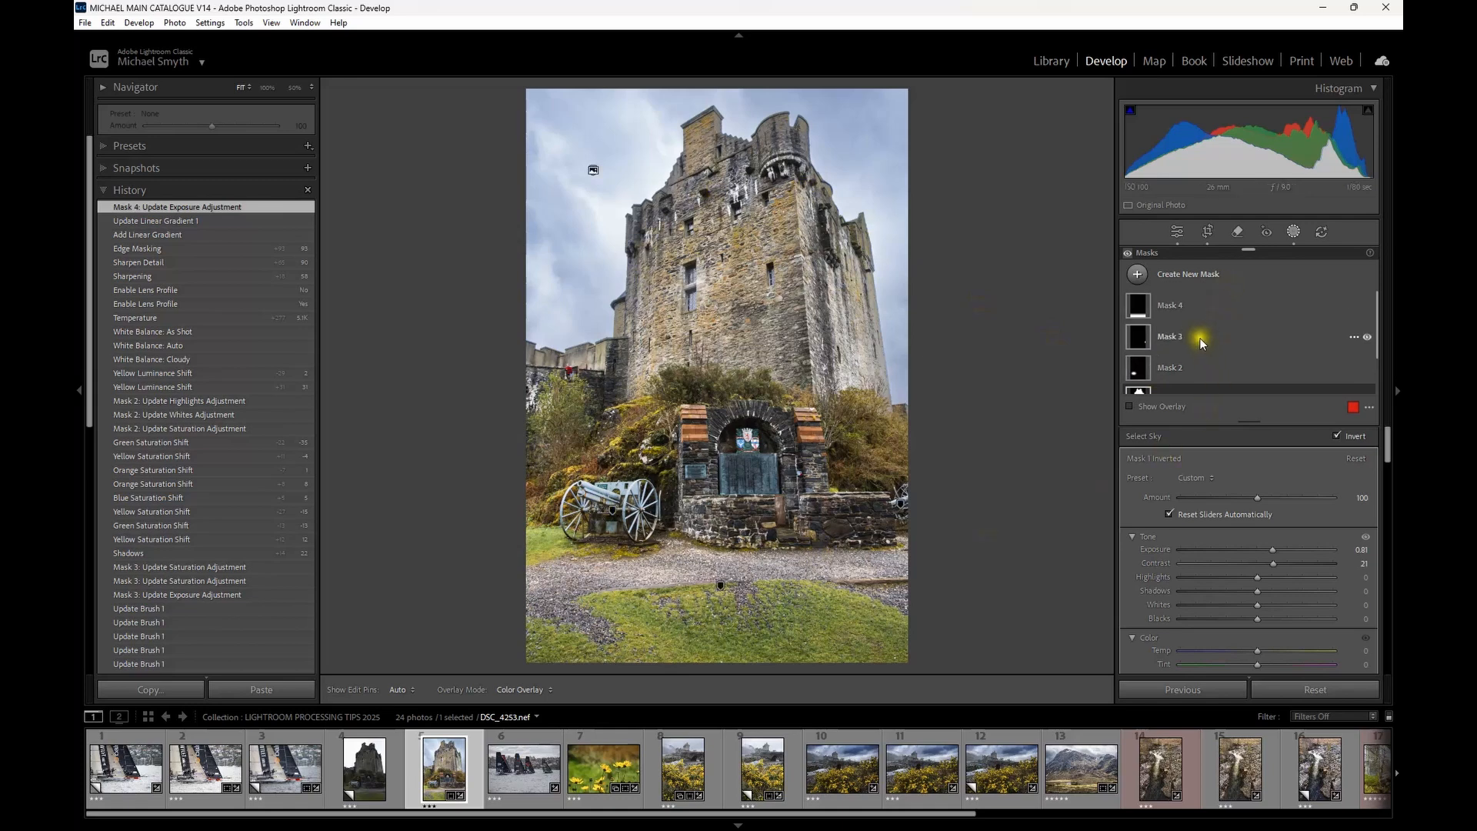
Select Mask 2, the radial gradient over the cannon, and toggle its visibility to compare the effect.
scroll(1207, 350, "down", 1)
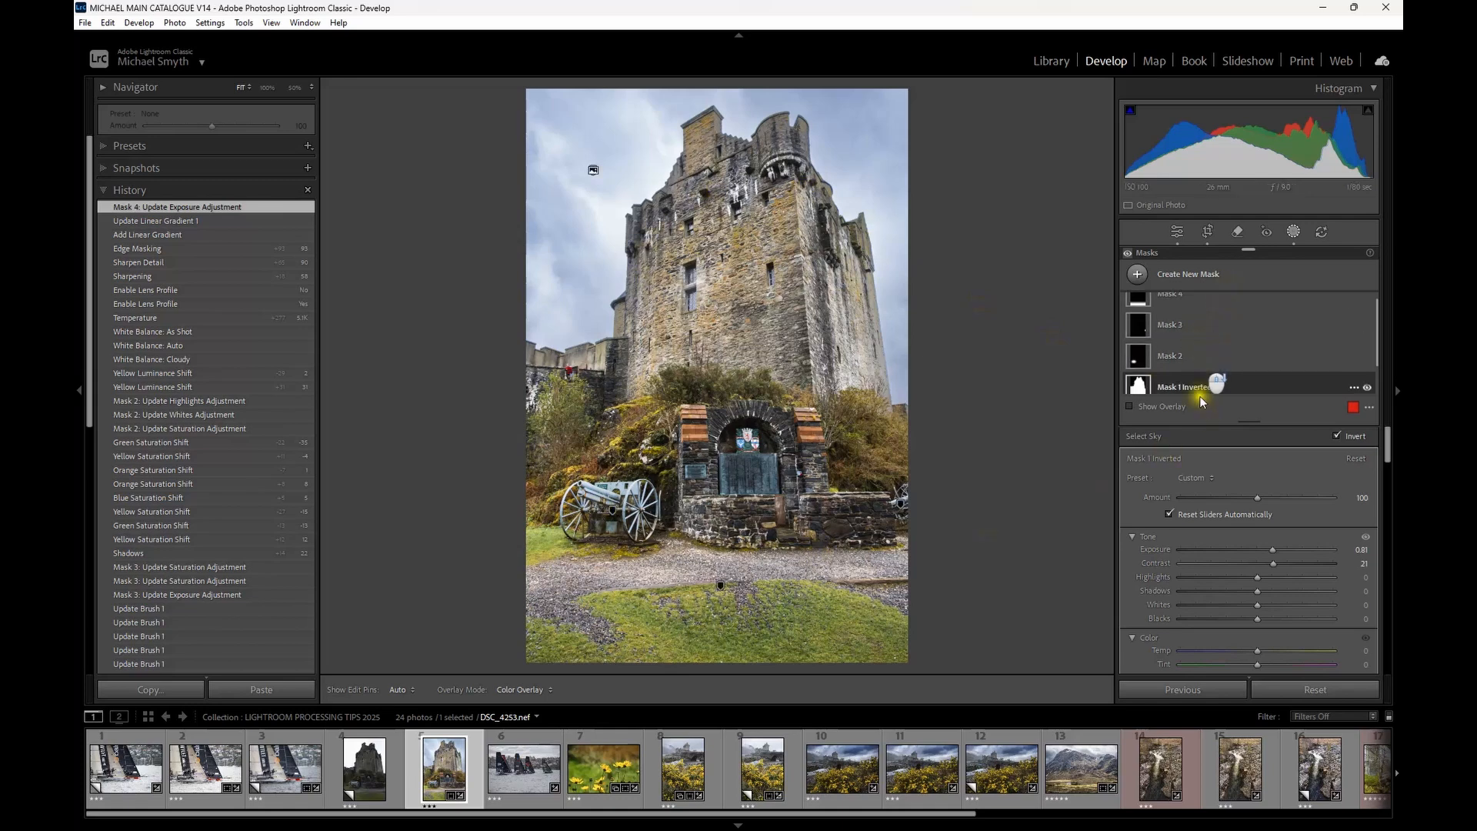
left_click(1140, 358)
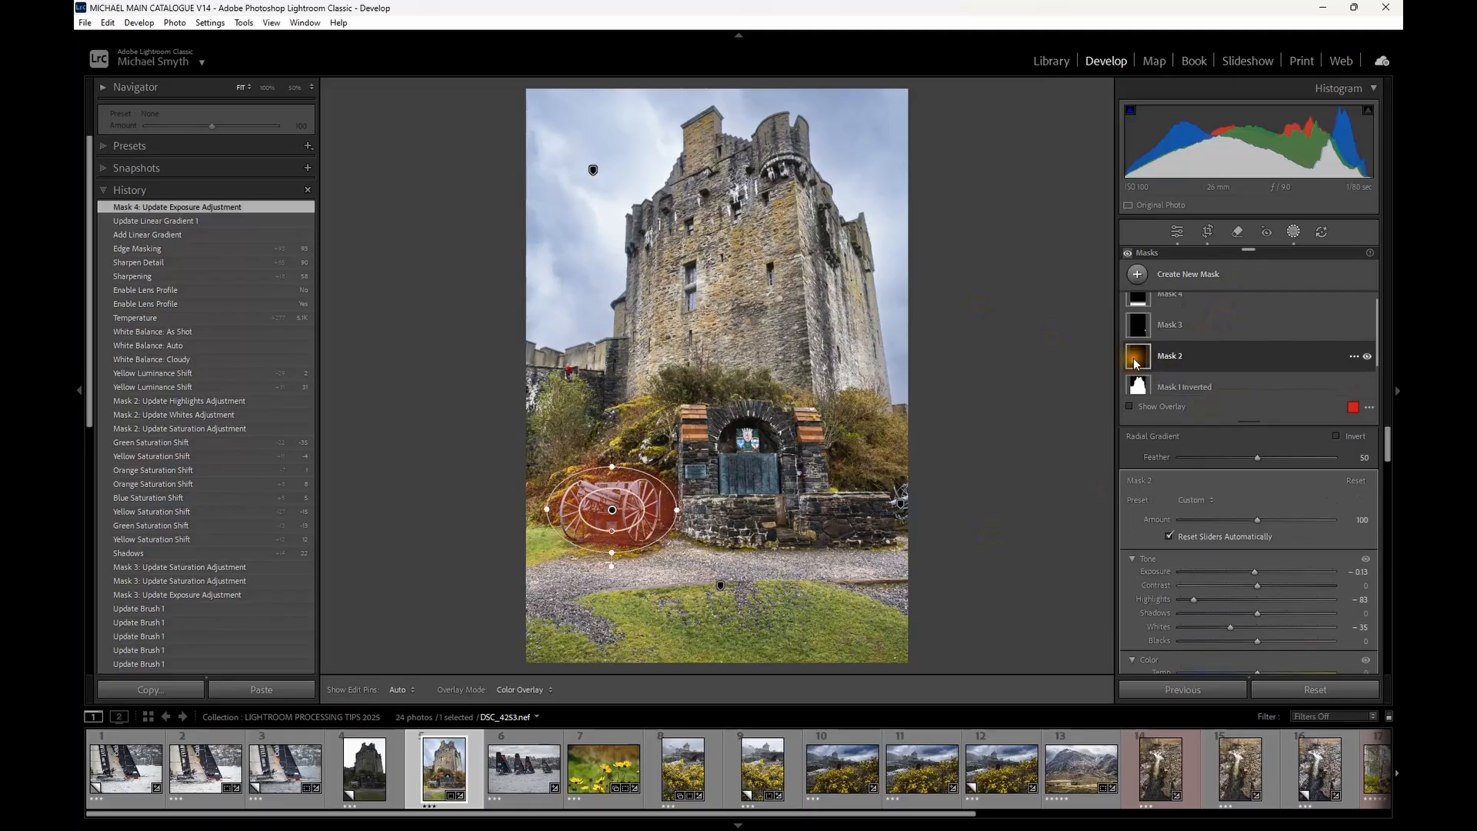
left_click(1367, 358)
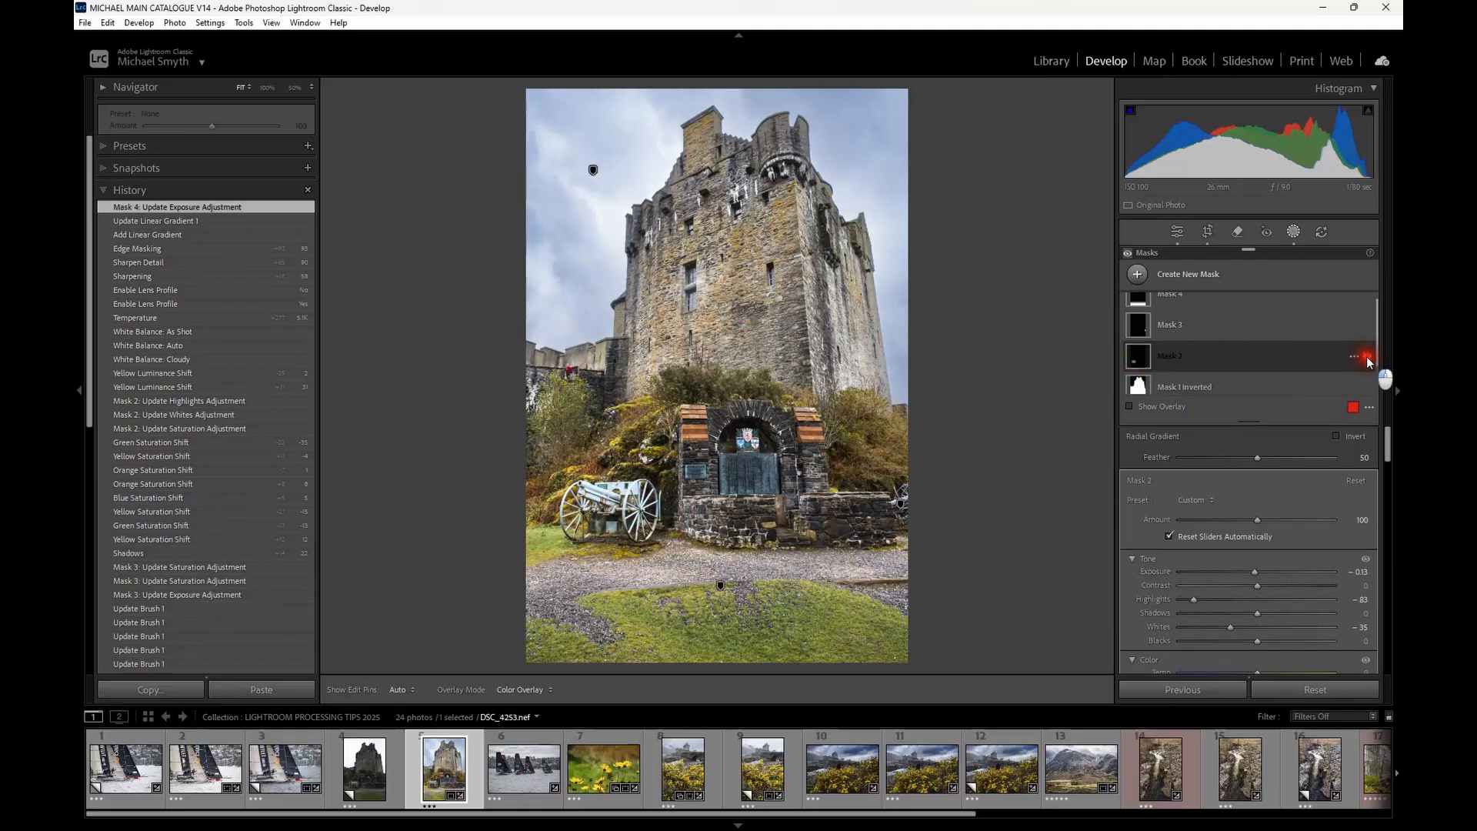
left_click(1367, 358)
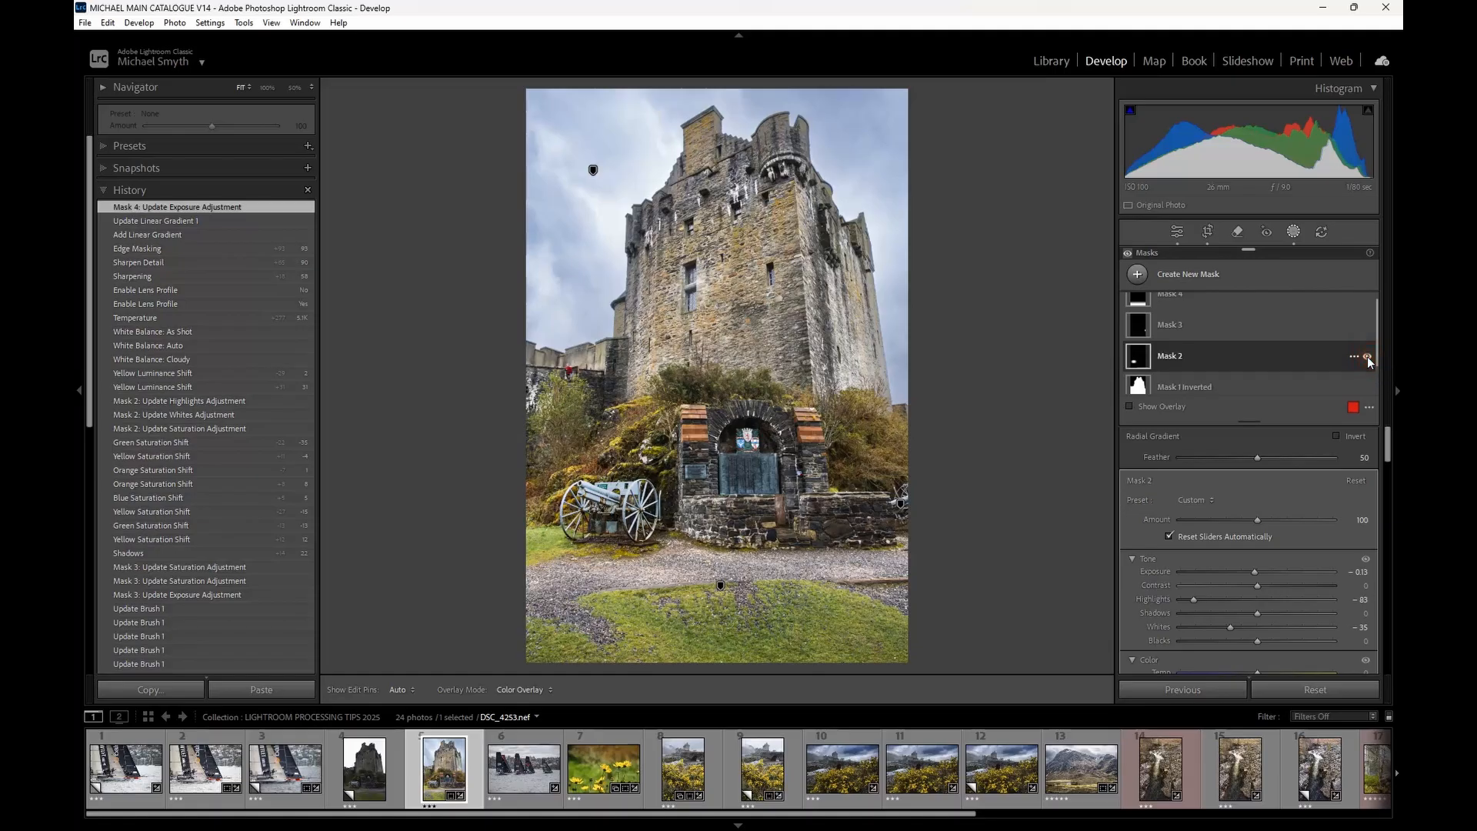
Select the brush mask Mask 3 and toggle its visibility repeatedly to compare the effect.
left_click(1142, 333)
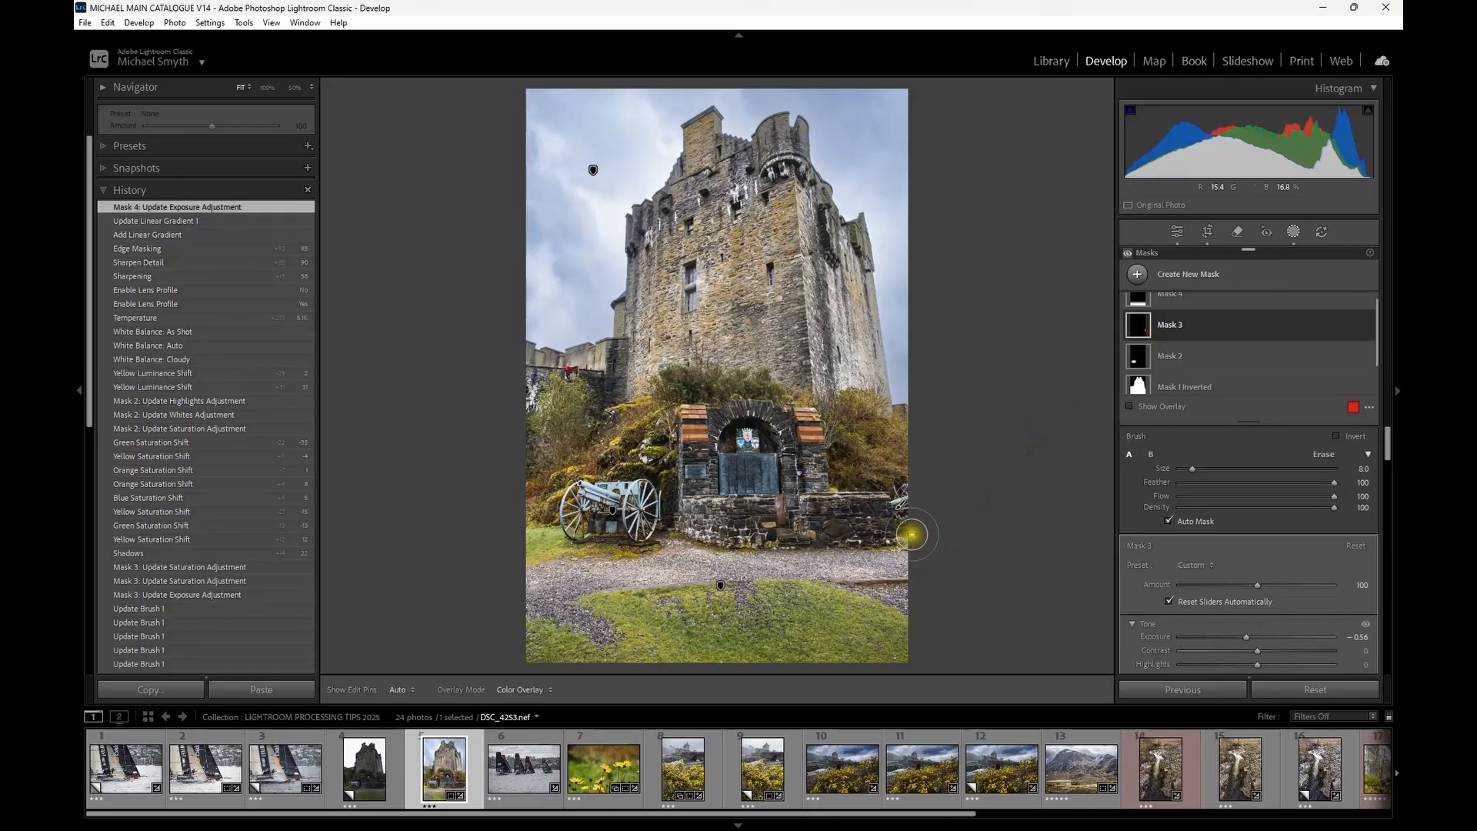
left_click(1368, 326)
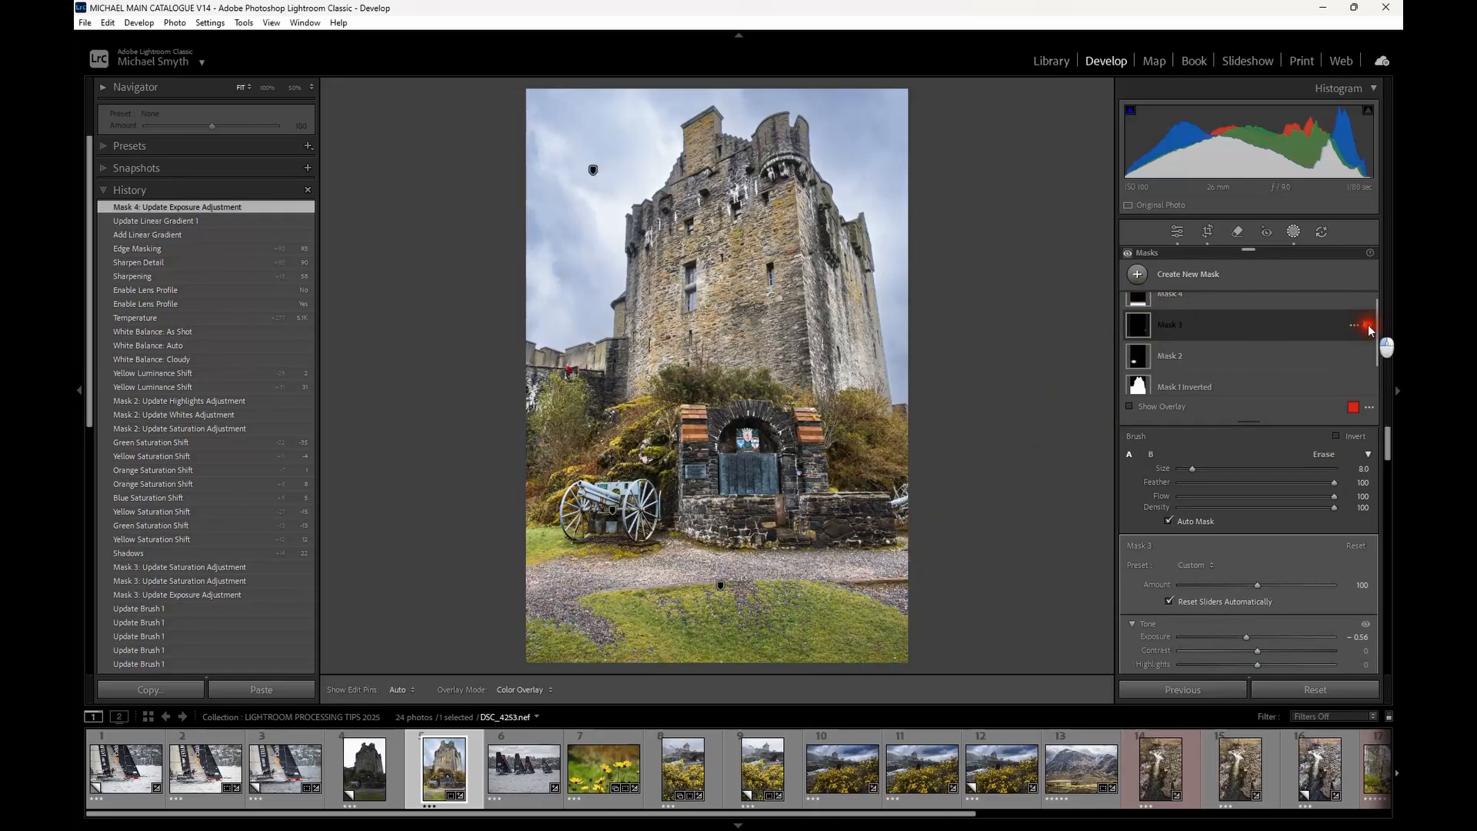
left_click(1368, 326)
left_click(1367, 326)
left_click(1368, 326)
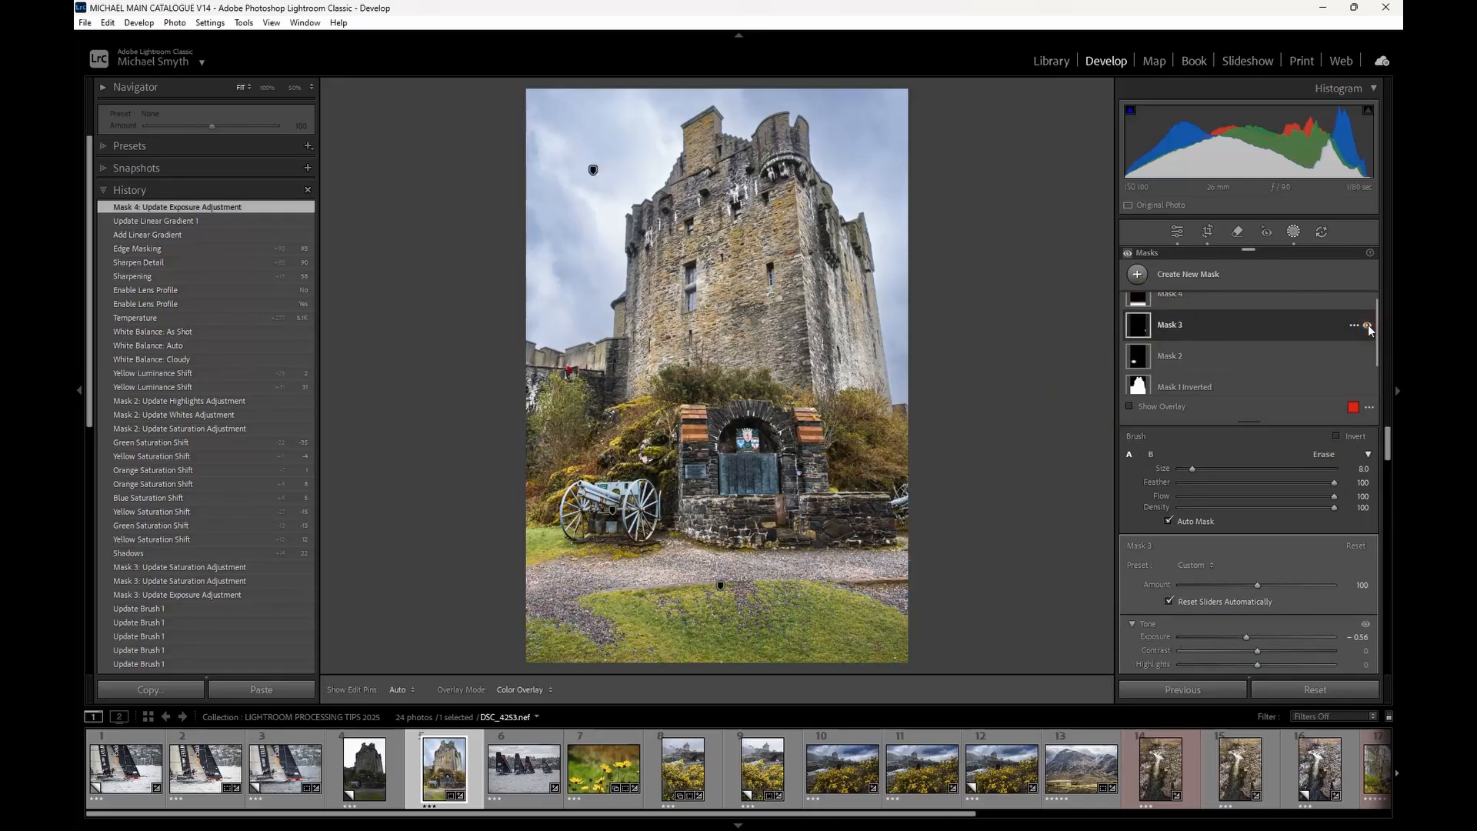
Select Mask 4, the linear gradient over the castle photo's foreground, and toggle its visibility to compare the effect.
scroll(1308, 337, "up", 1)
mouse_move(1139, 336)
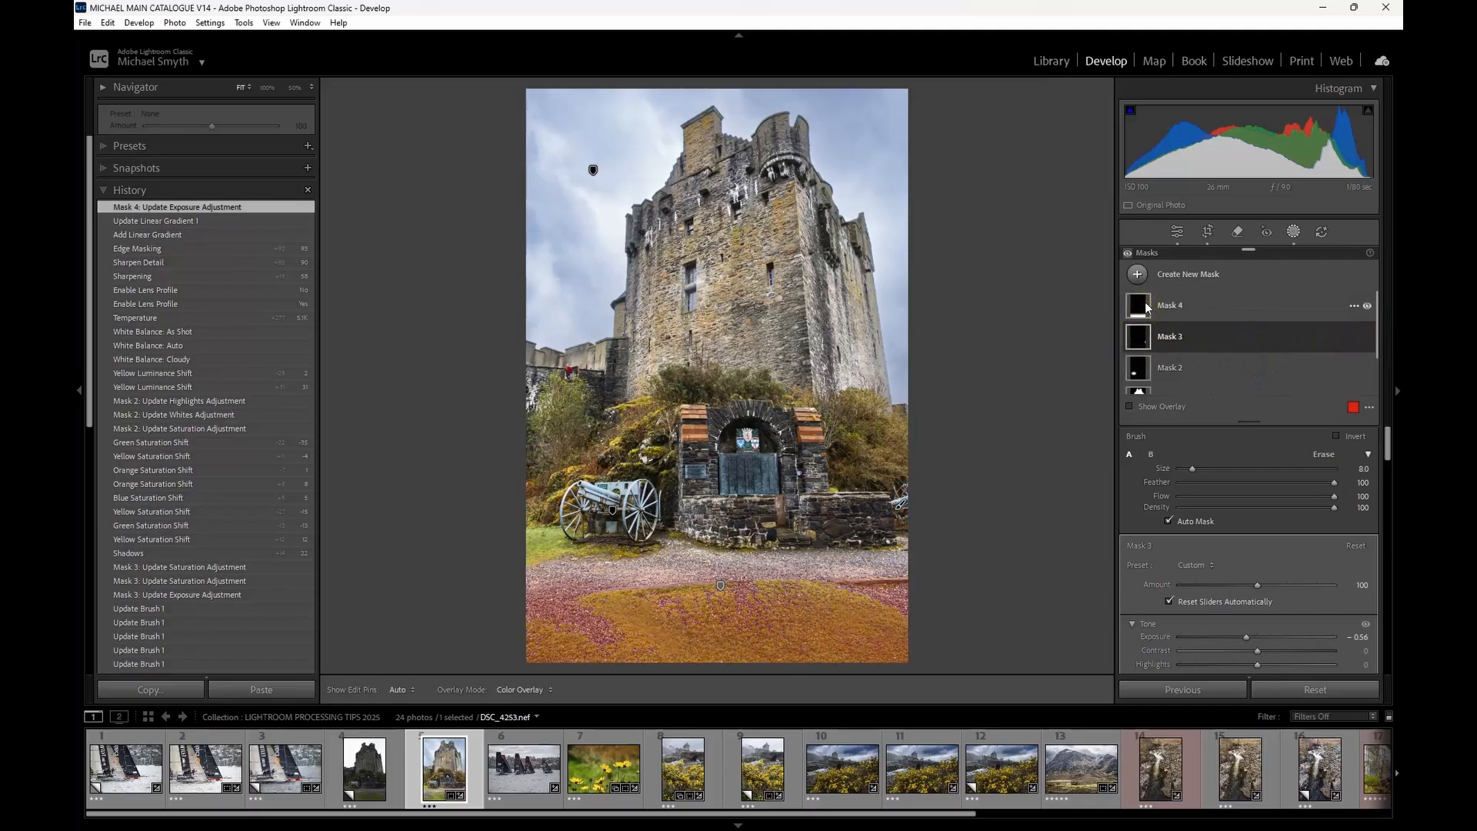
left_click(1146, 307)
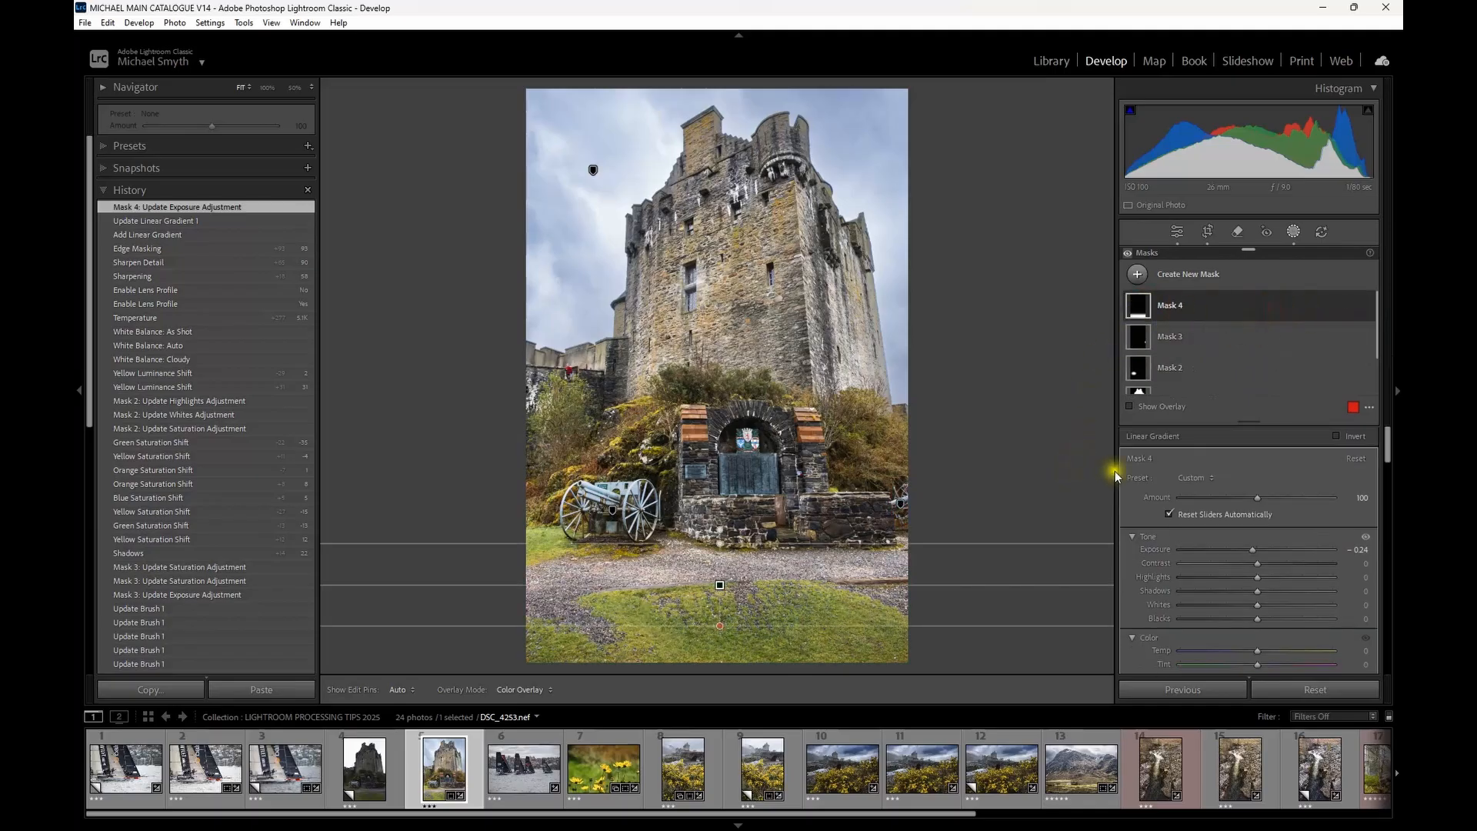
left_click(1369, 308)
left_click(1369, 308)
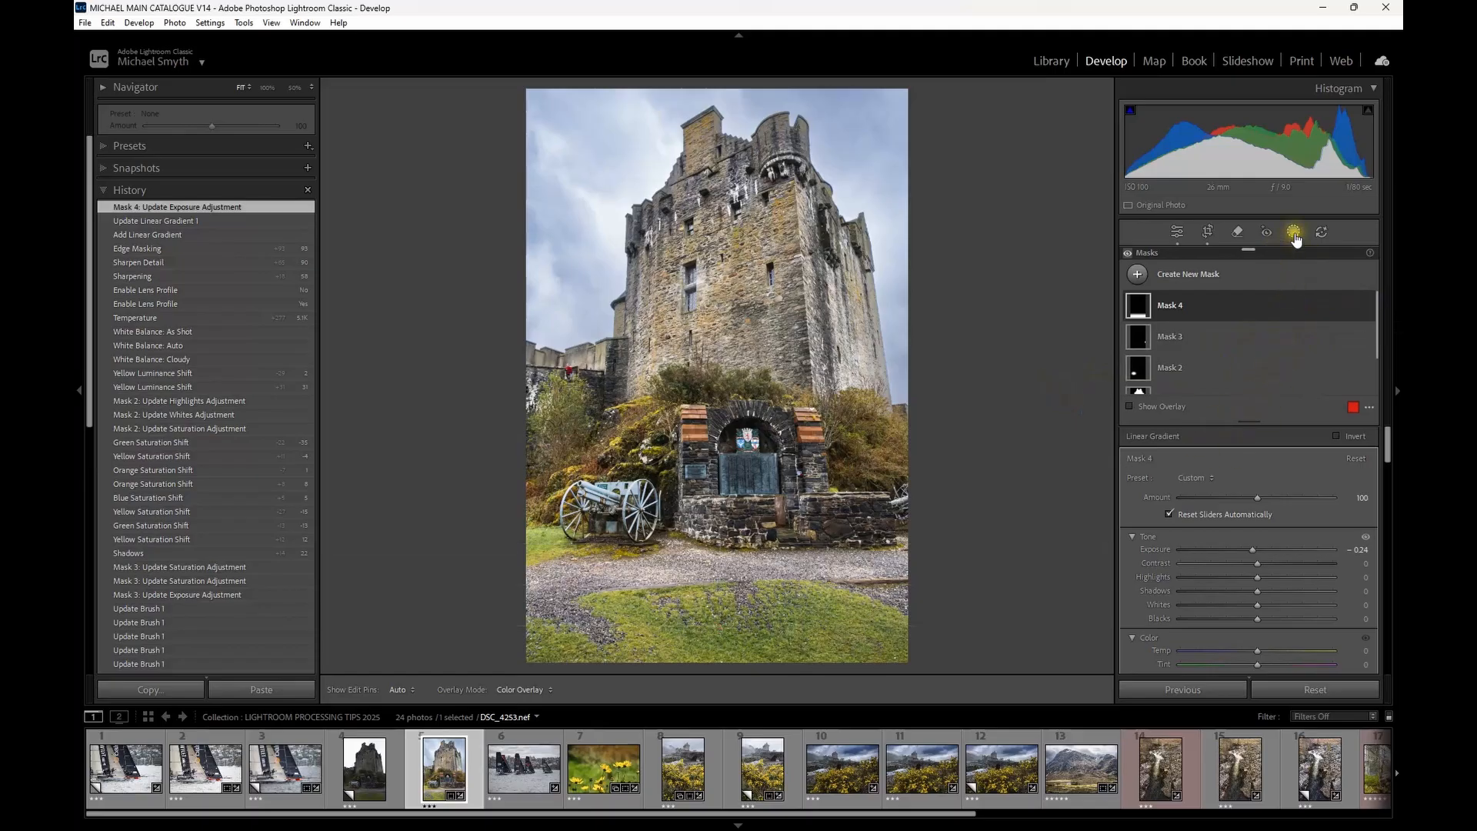
Leave masking and examine the castle photo's Calibration settings and its Color Mixer luminance and saturation adjustments.
left_click(1293, 232)
scroll(1258, 441, "down", 1)
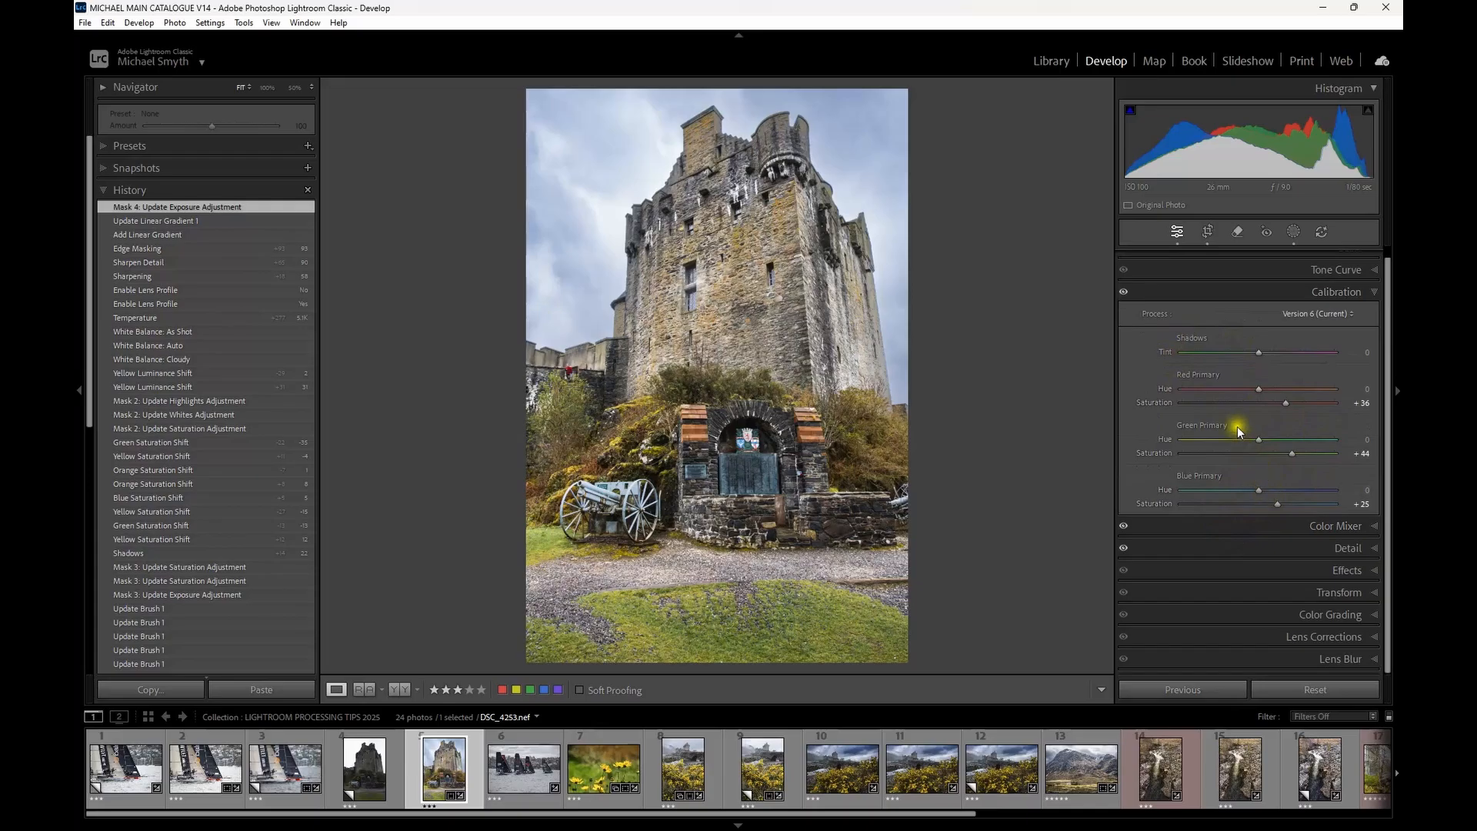
left_click(1211, 525)
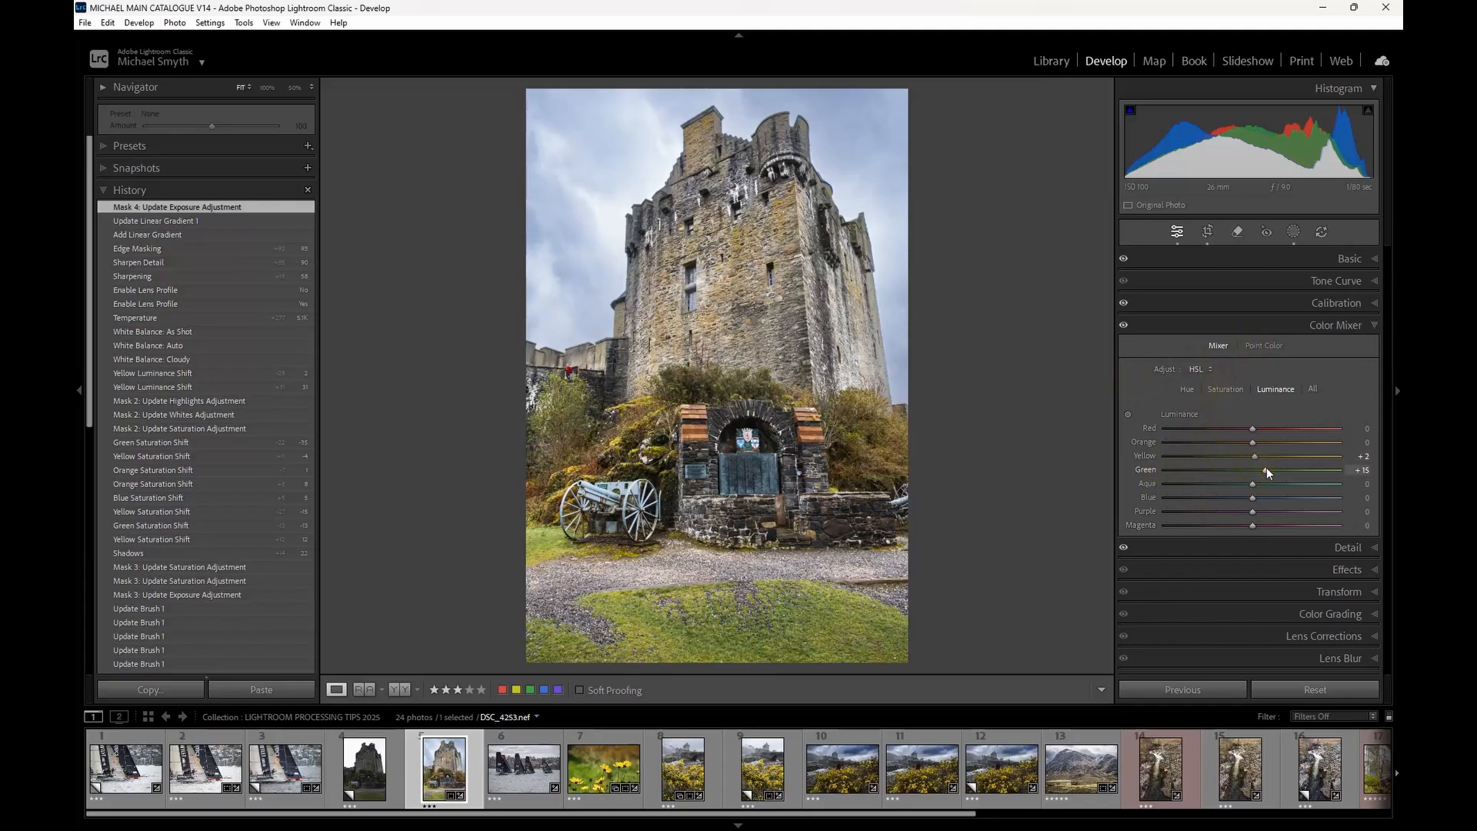
left_click(1224, 389)
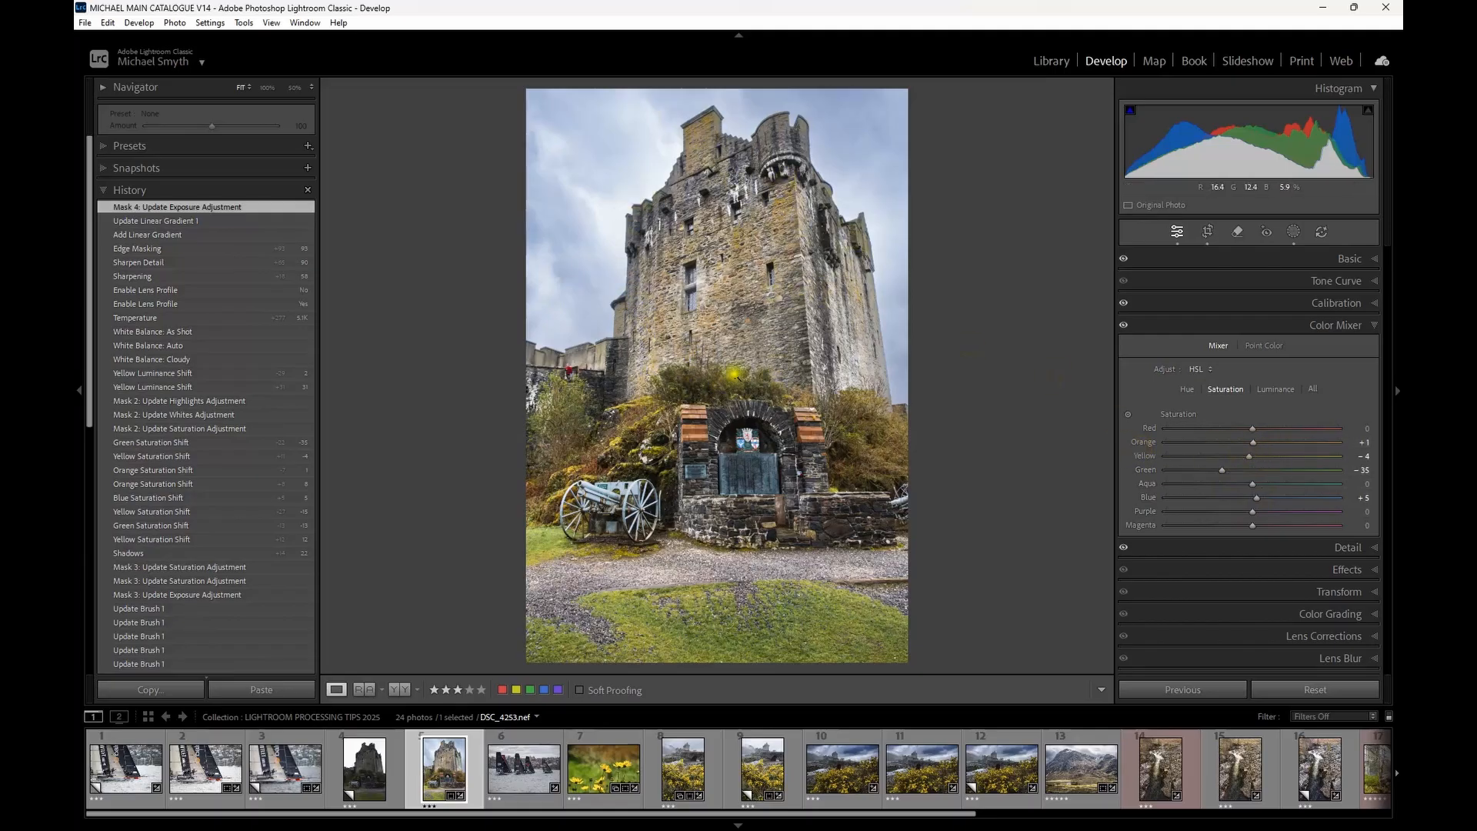
left_click(1253, 329)
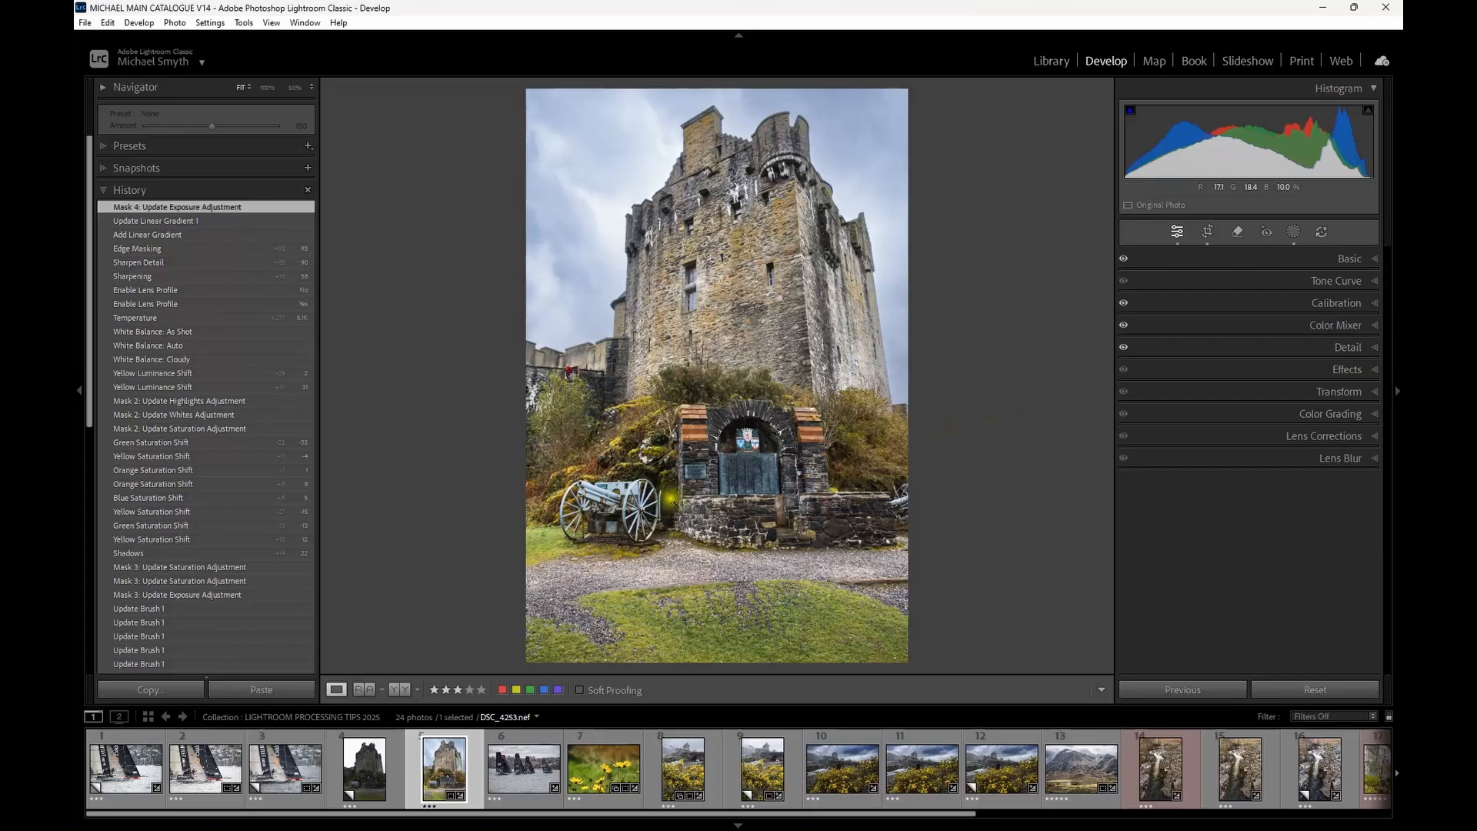
Compare the unedited virtual copy with the edited castle photo, and examine the edited version's Basic adjustments.
left_click(366, 767)
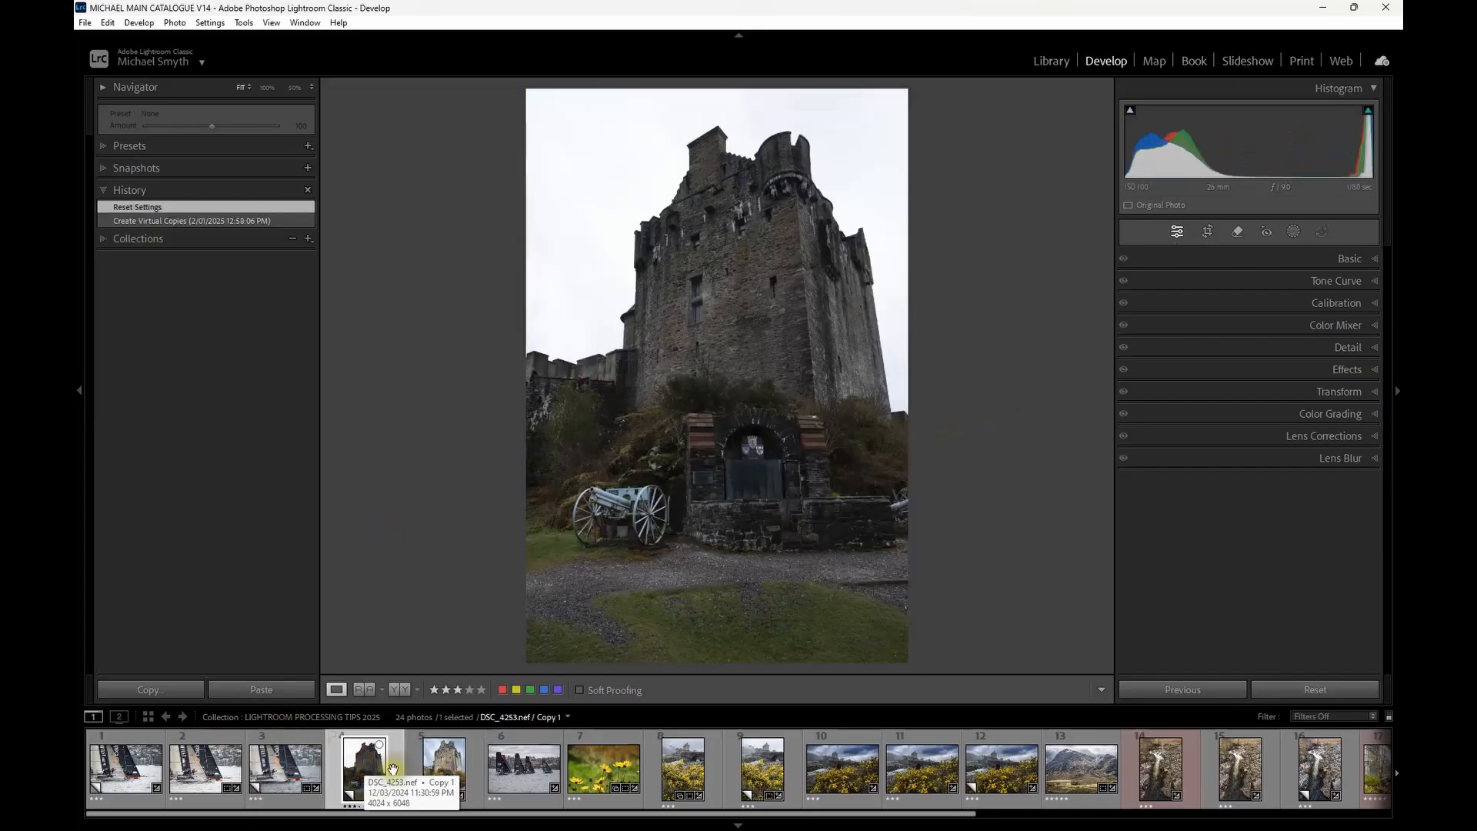
left_click(446, 771)
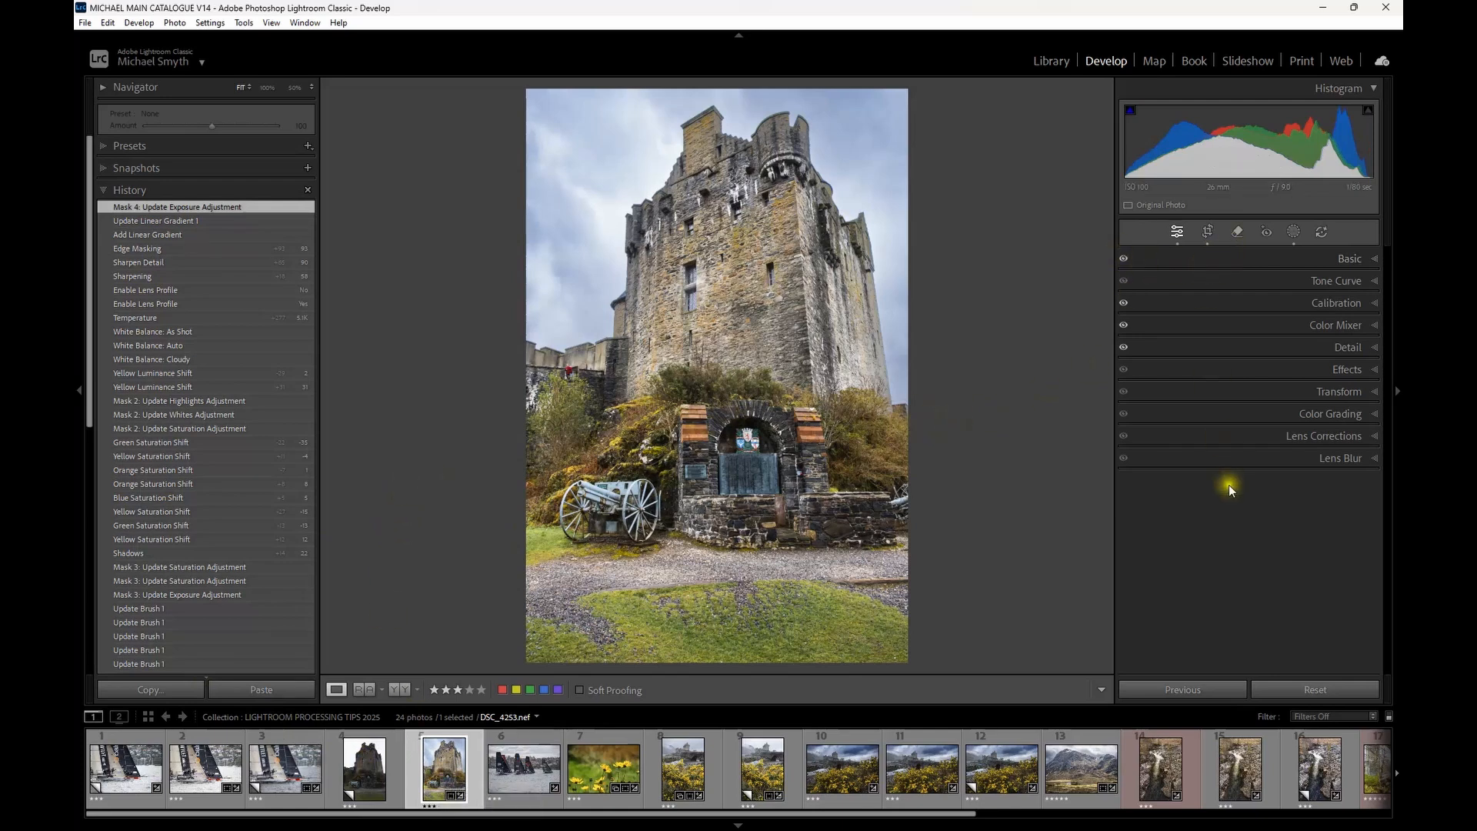
left_click(1279, 262)
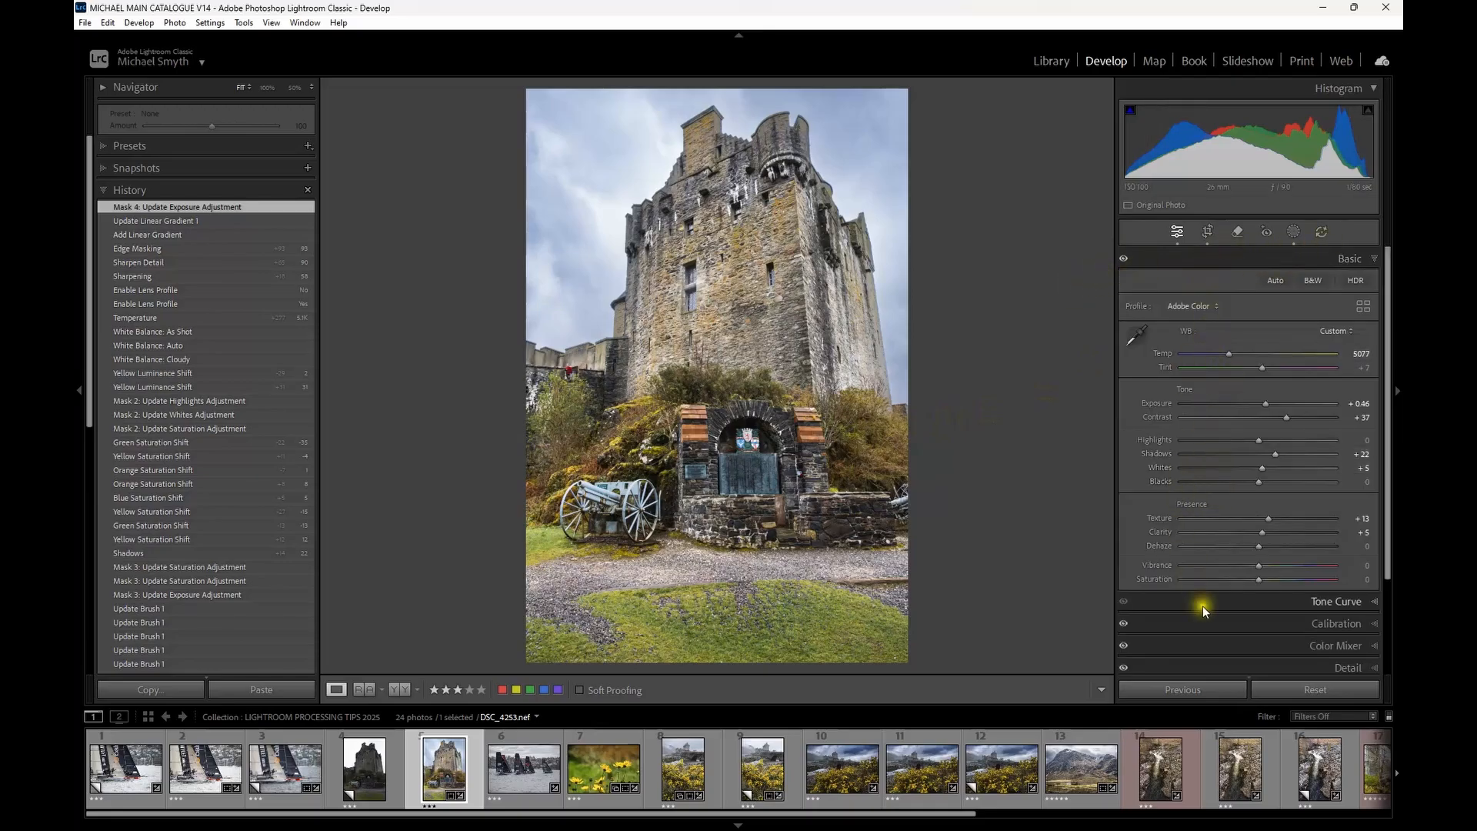
scroll(1202, 629, "down", 1)
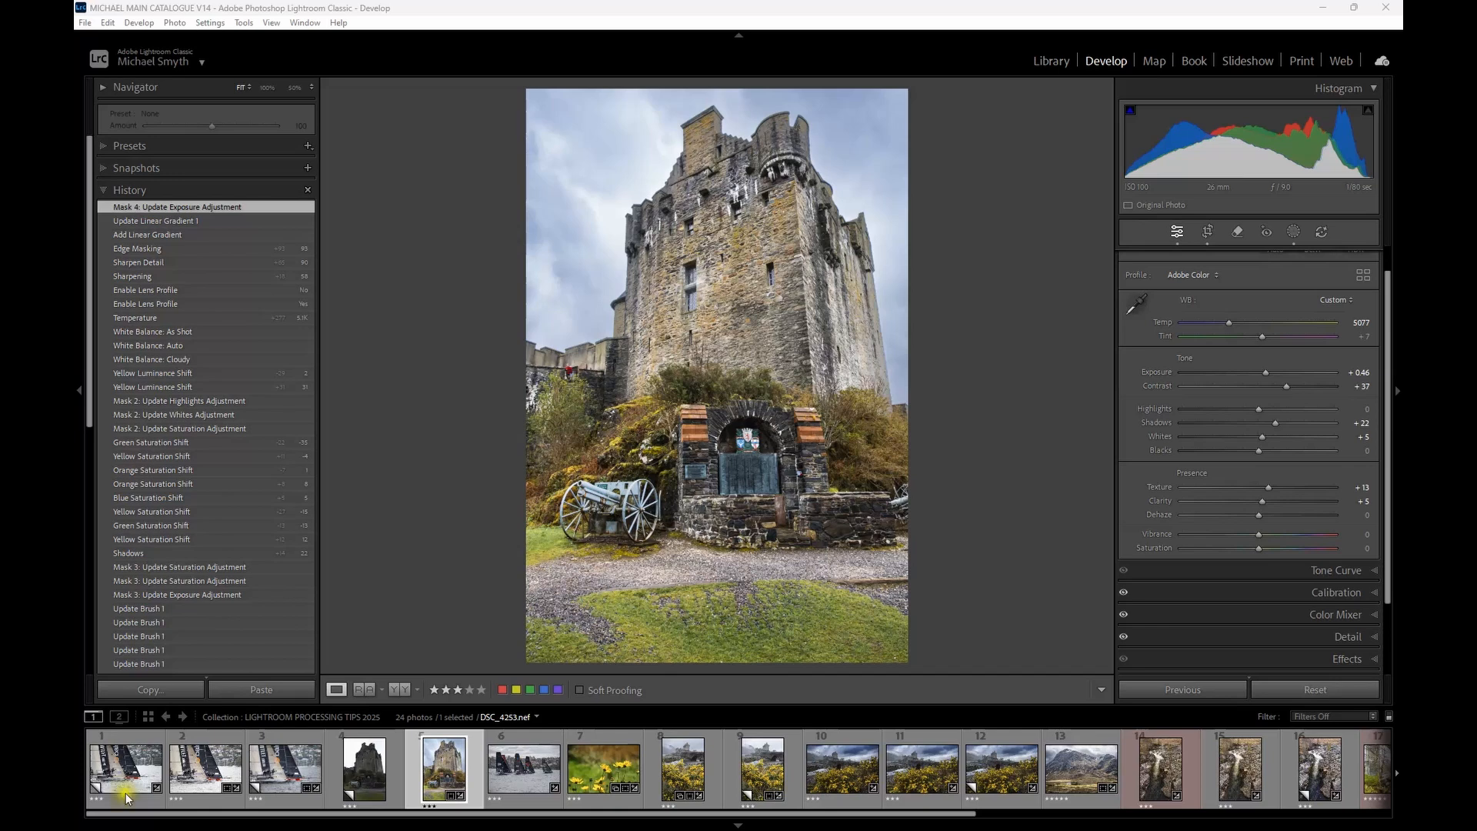
Set the castle photo's sharpening Masking to 96 in the Detail settings while previewing the edge mask.
left_click(1290, 635)
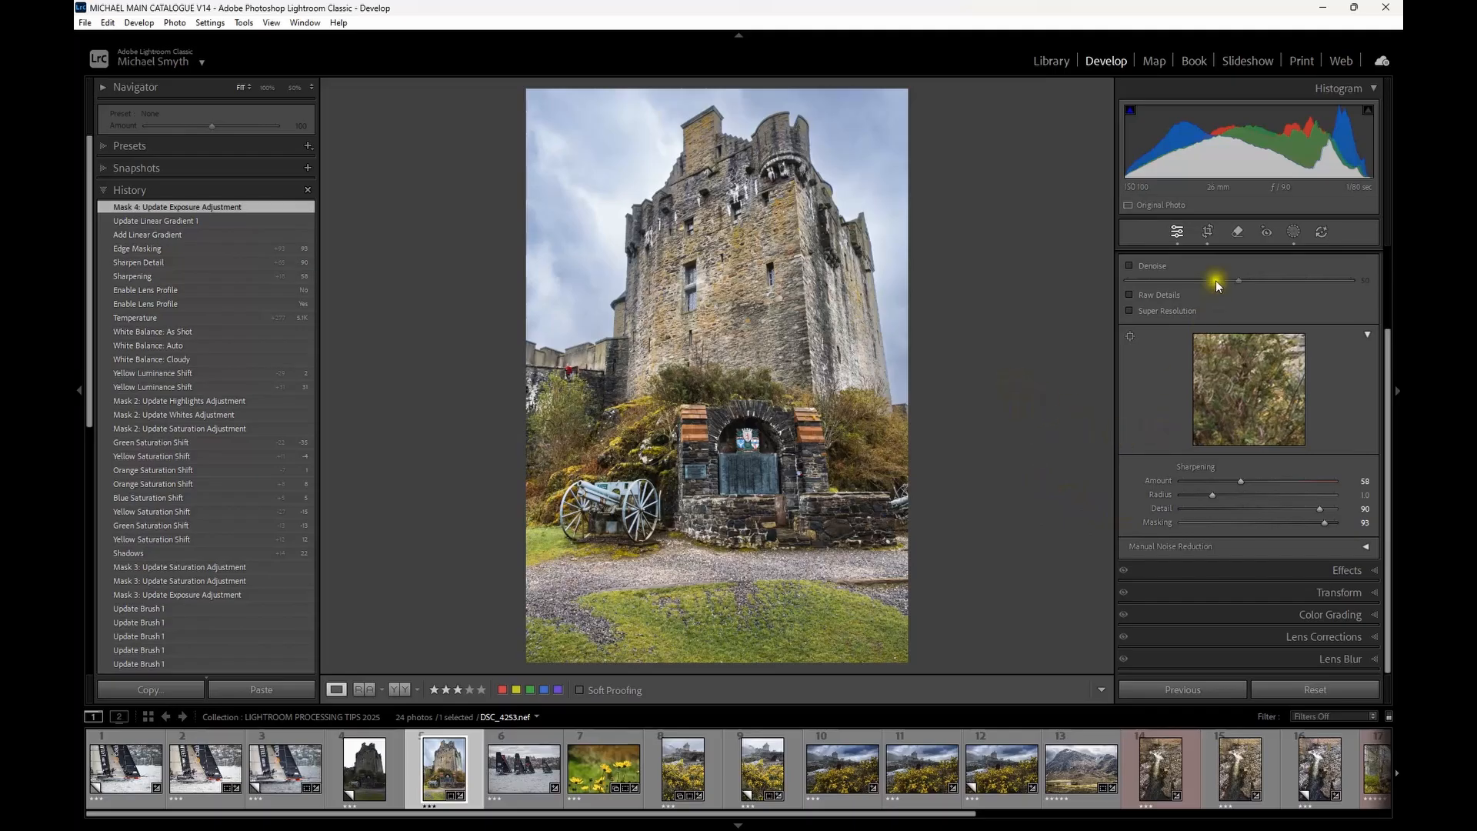
scroll(1224, 288, "up", 1)
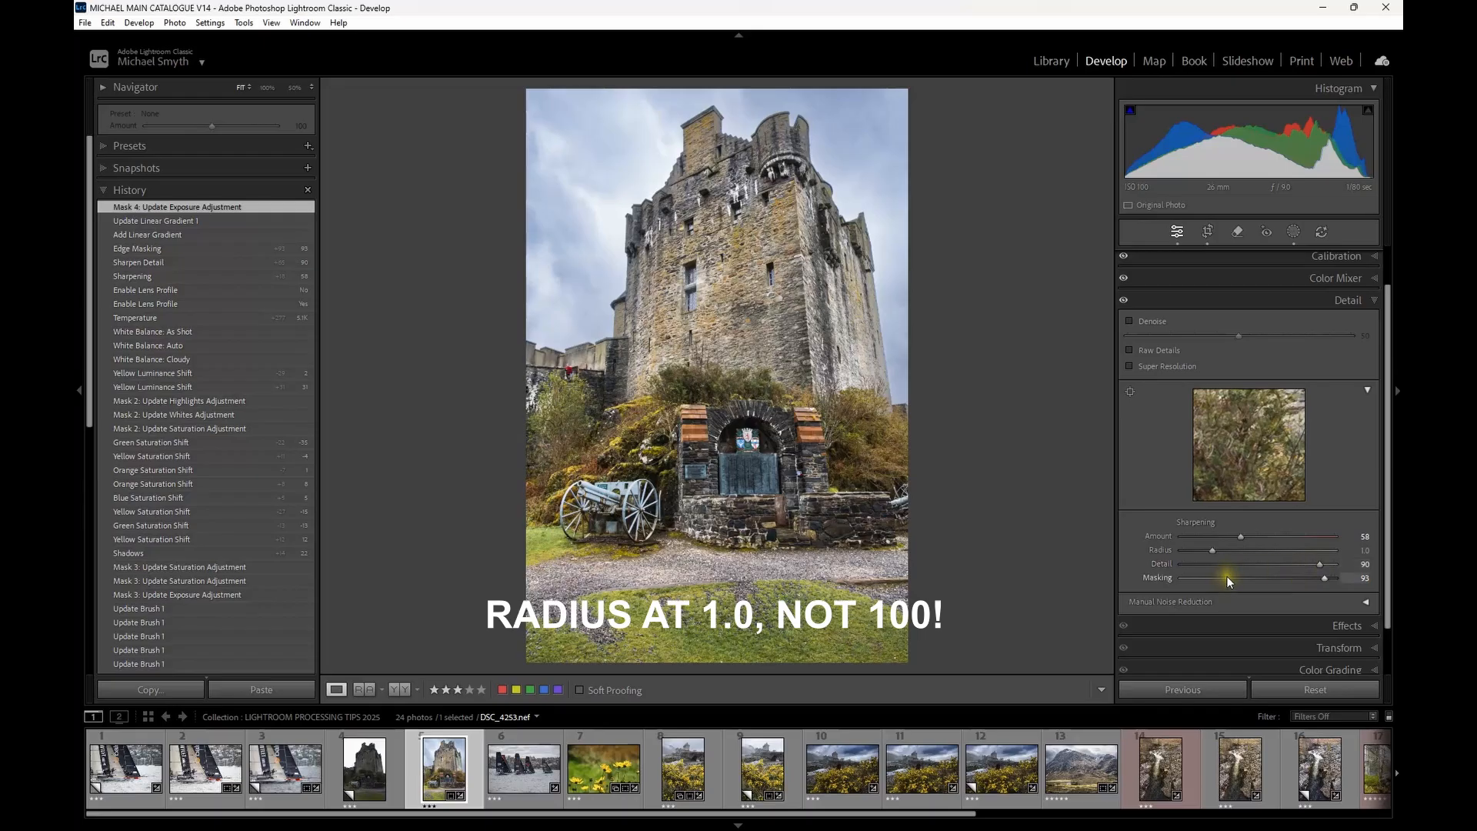
left_click(1324, 578, "alt")
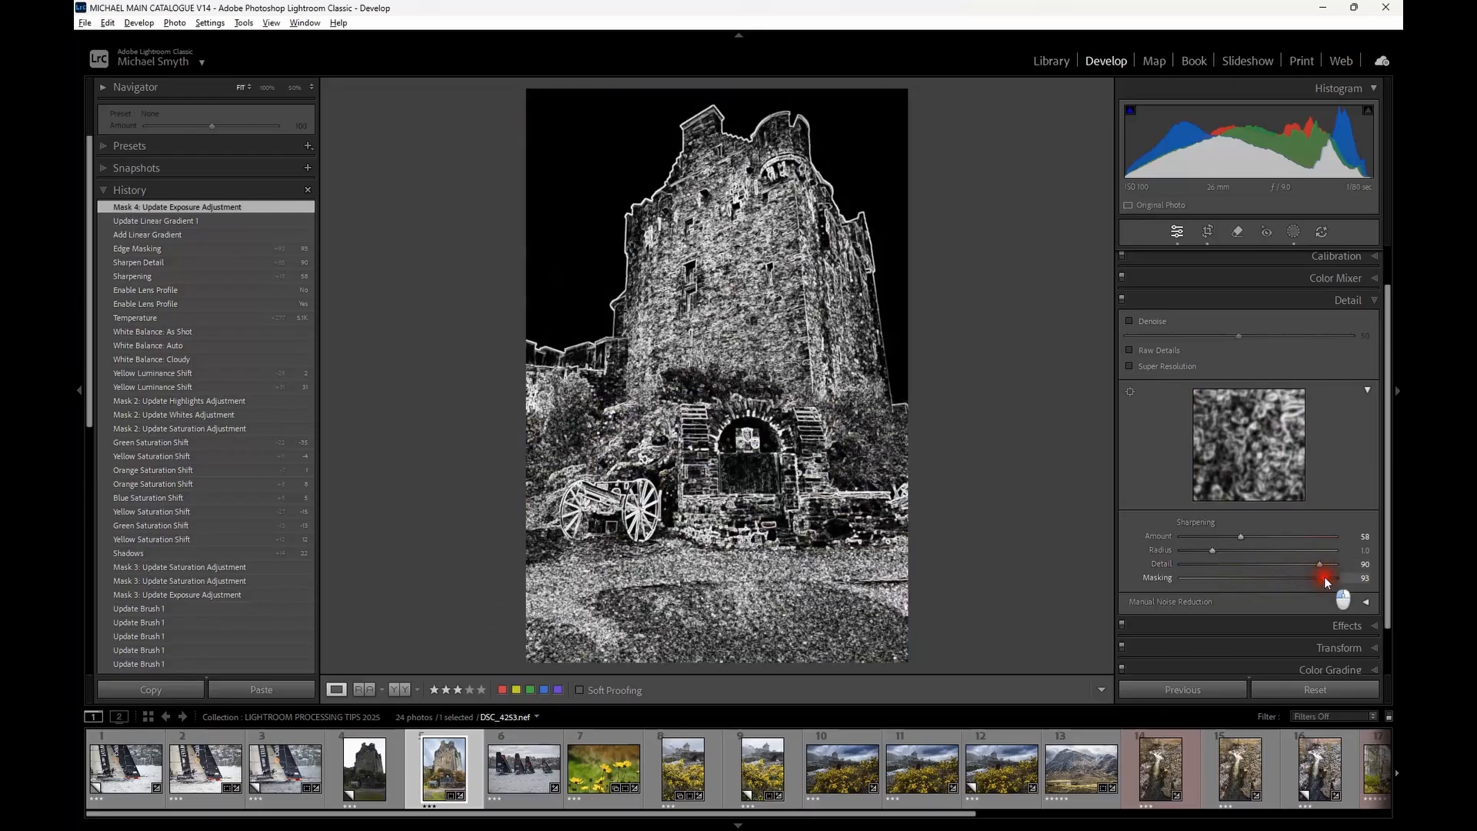
left_click_drag(1324, 578, 1330, 579)
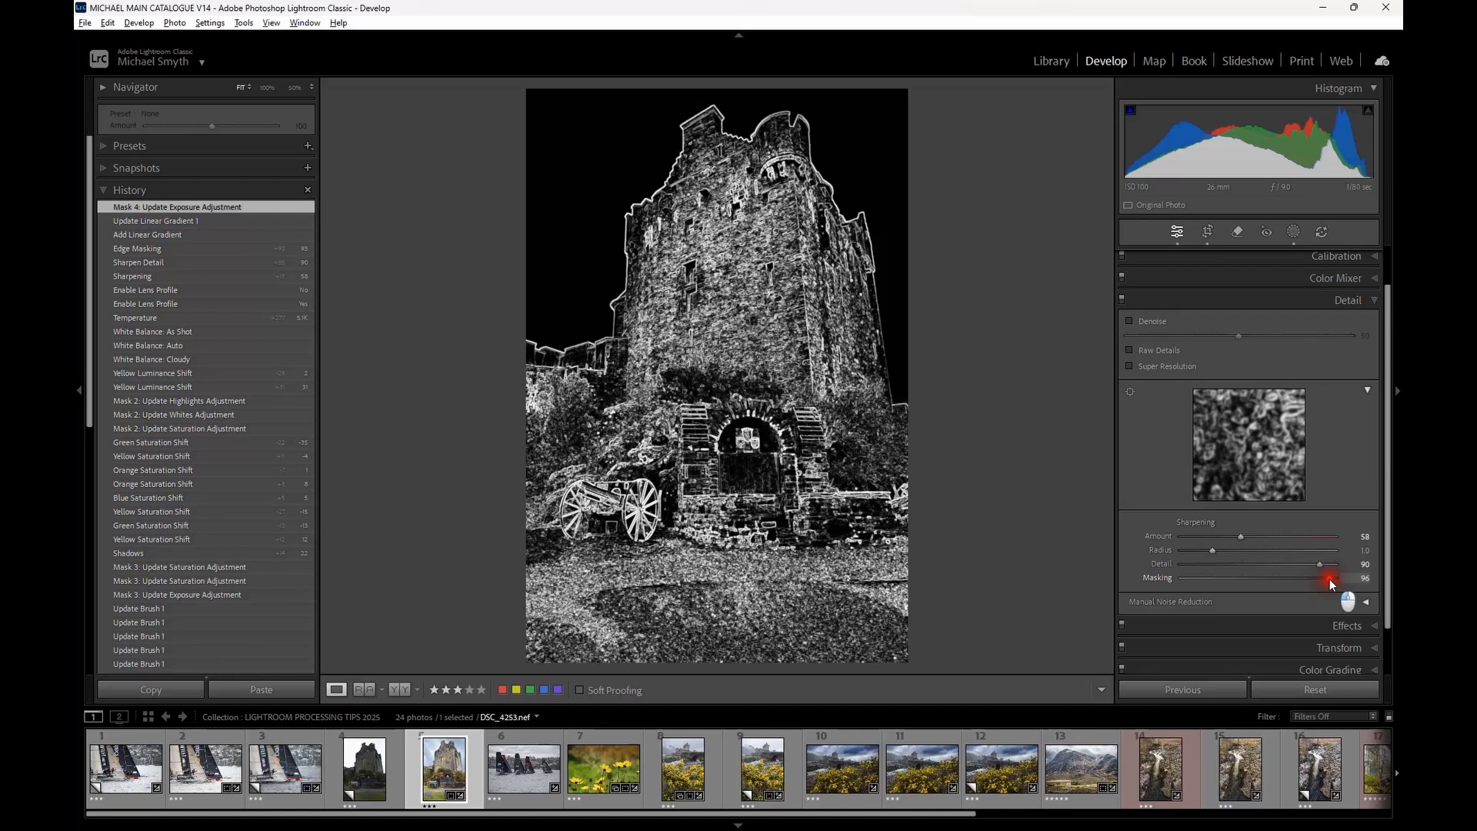
left_click_drag(1331, 583, 1329, 579)
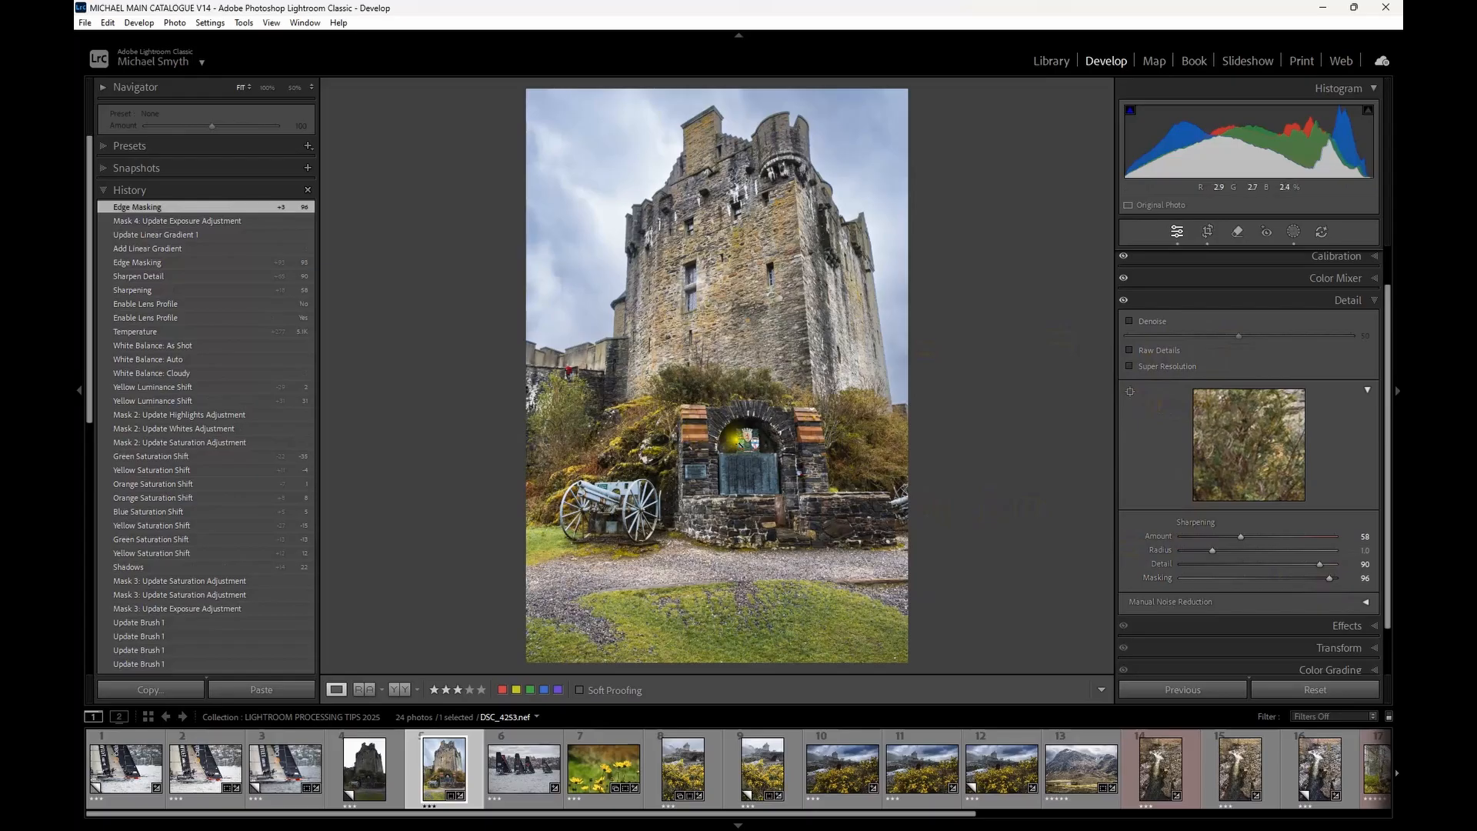
Inspect the coat of arms in the stone arch at 100%, toggling the Detail adjustments to compare the sharpening, and return to the full view.
left_click(746, 440)
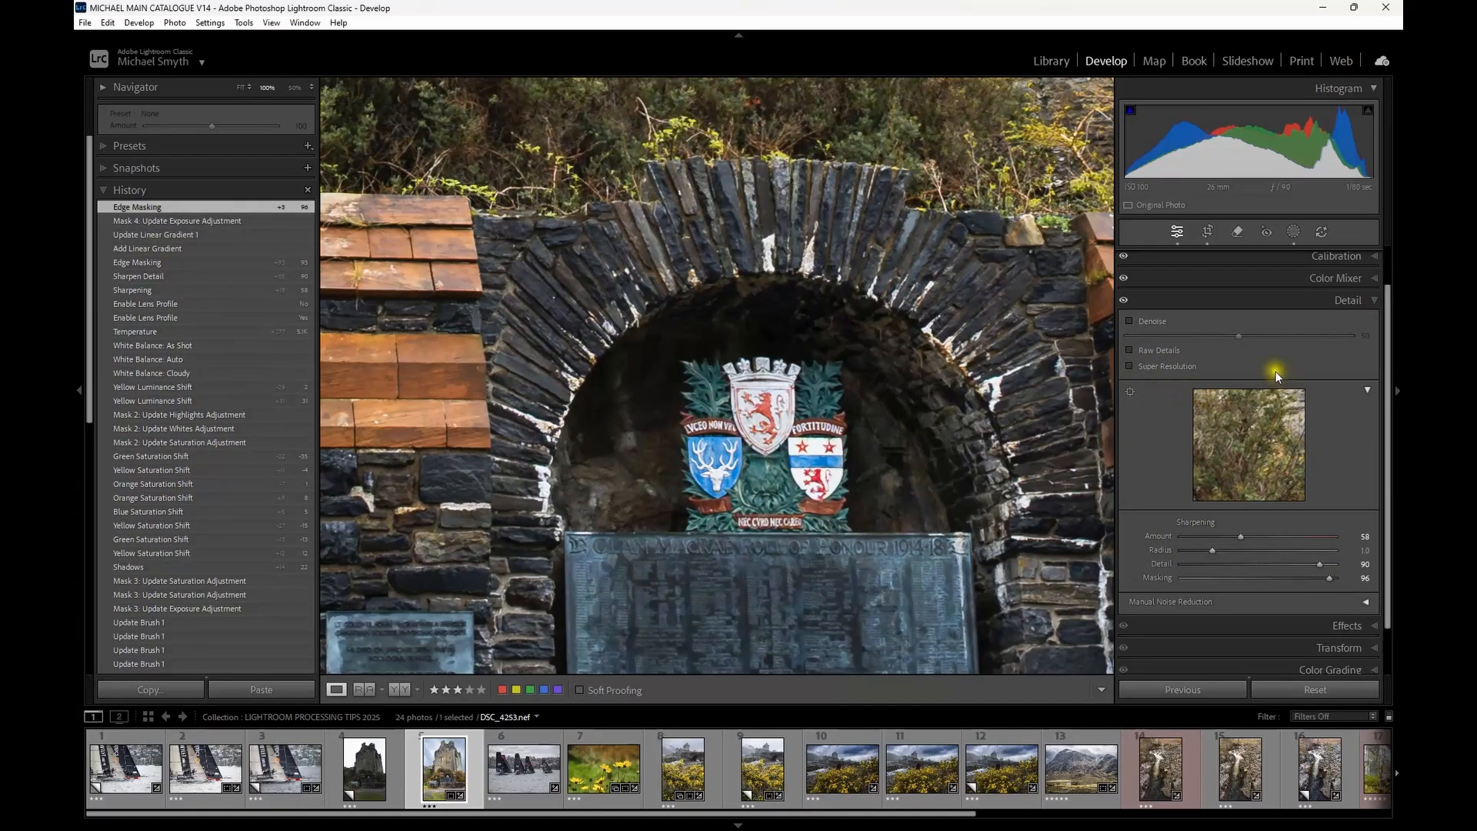
left_click(1124, 301)
left_click(1123, 302)
left_click(913, 393)
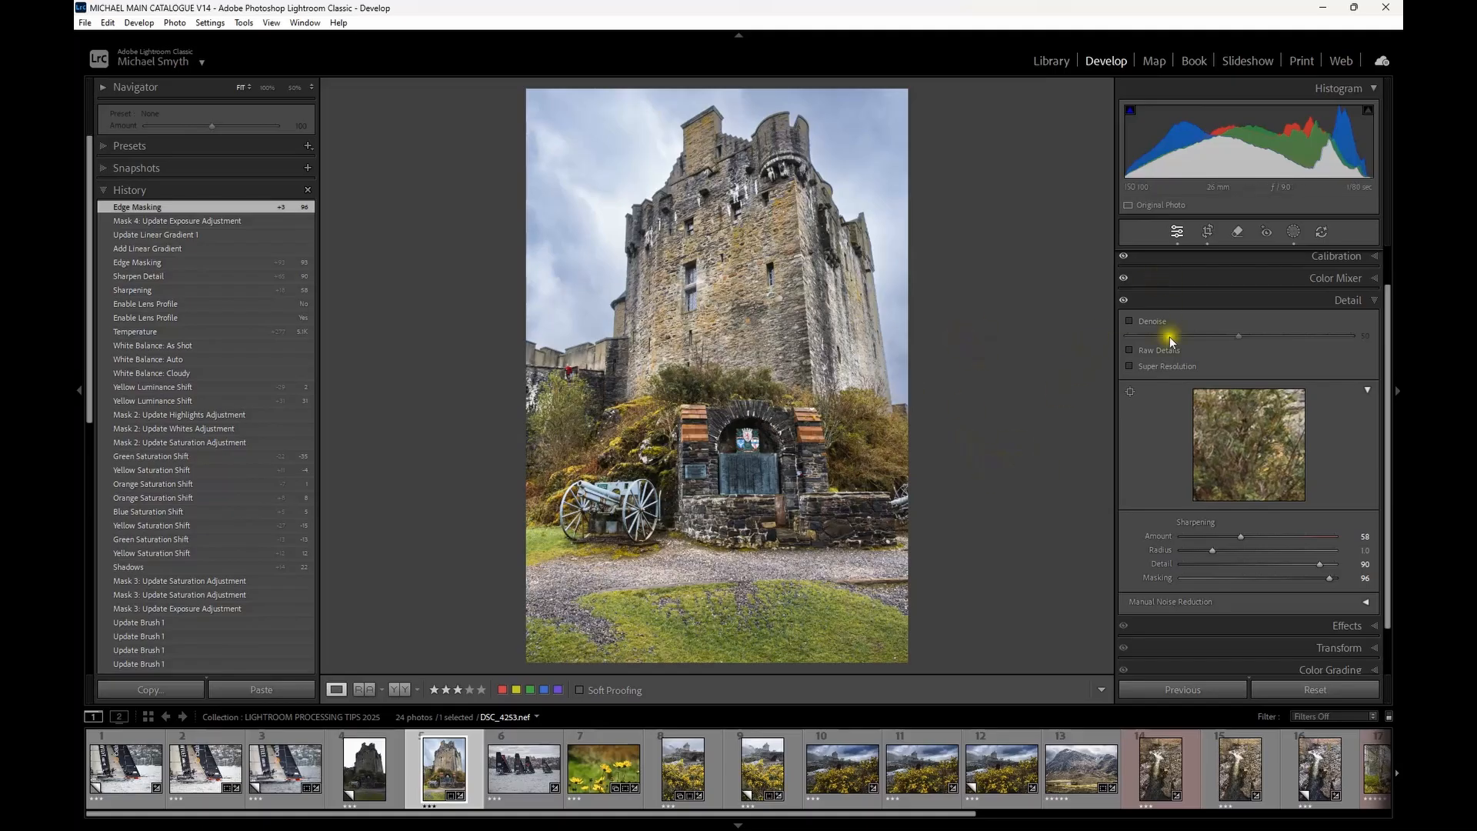
scroll(1074, 369, "up", 1)
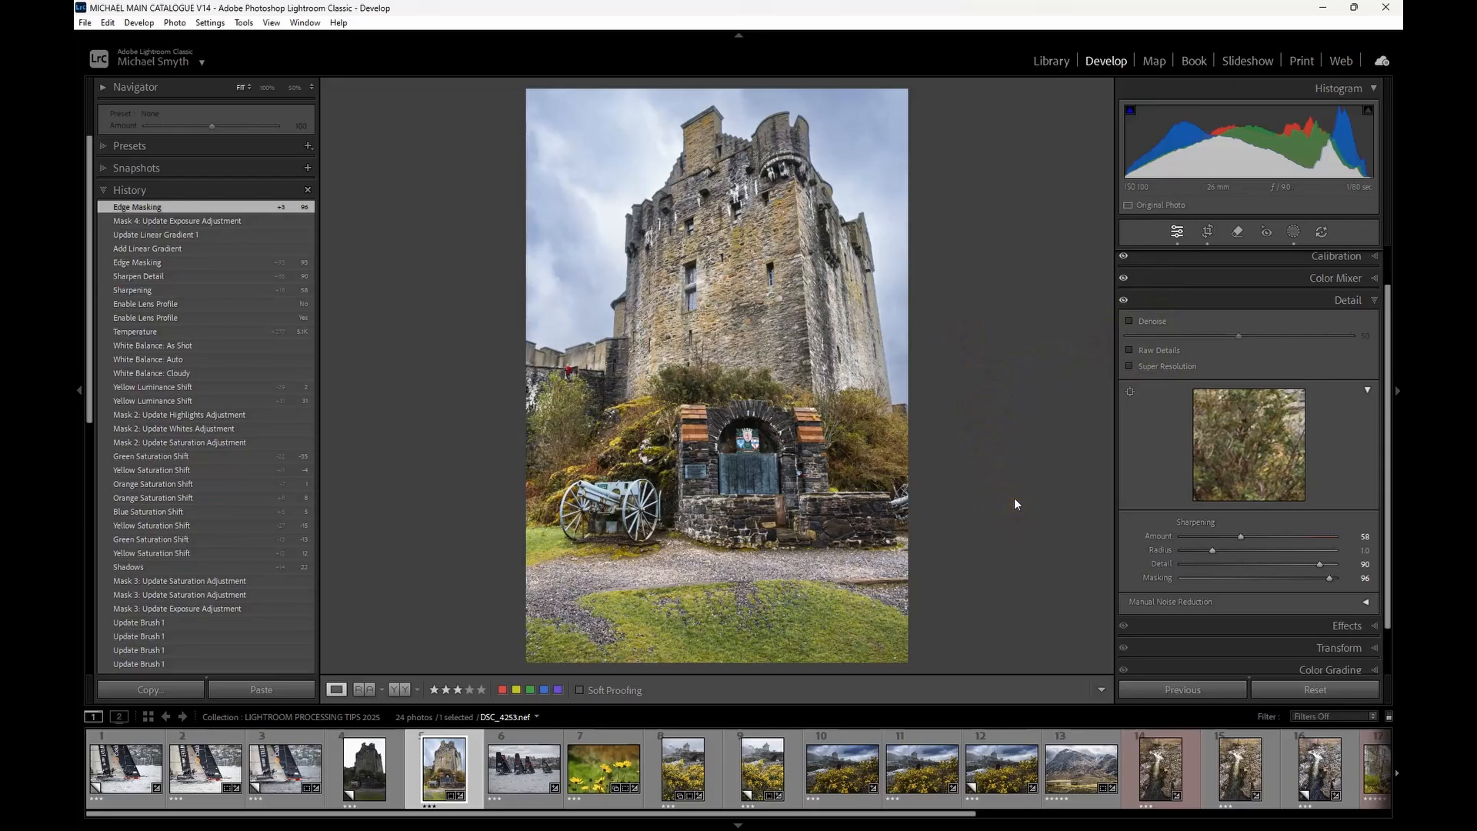